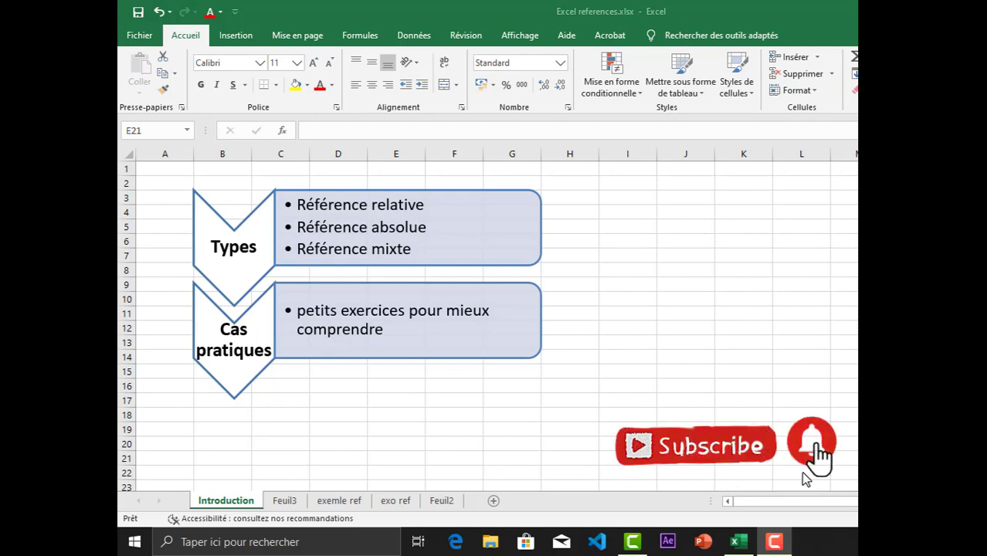
# Switch to the exemle ref sheet and examine the Commercial, Chiffre d'affaire and Tx commission columns of the table
pyautogui.click(286, 504)
pyautogui.click(286, 502)
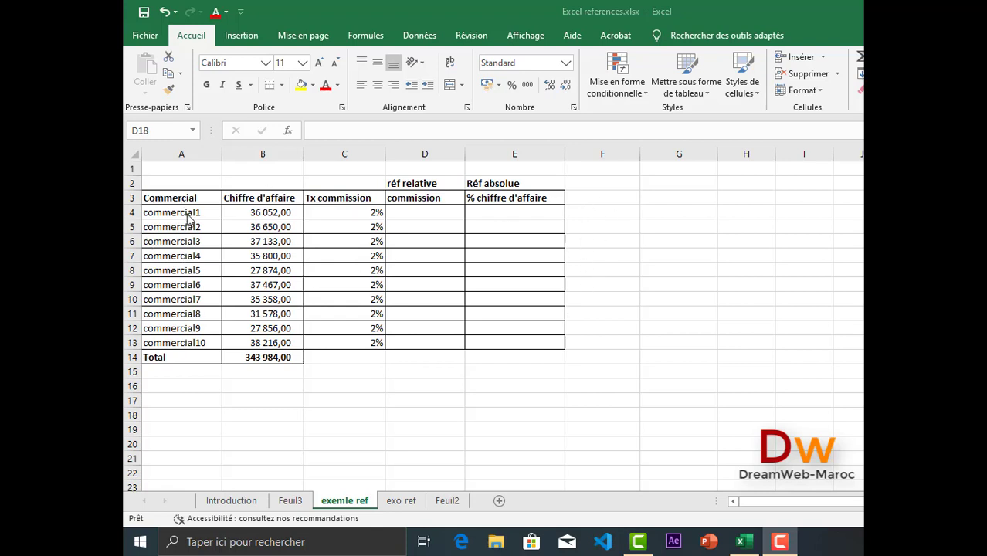
pyautogui.moveTo(192, 213); pyautogui.dragTo(171, 351)
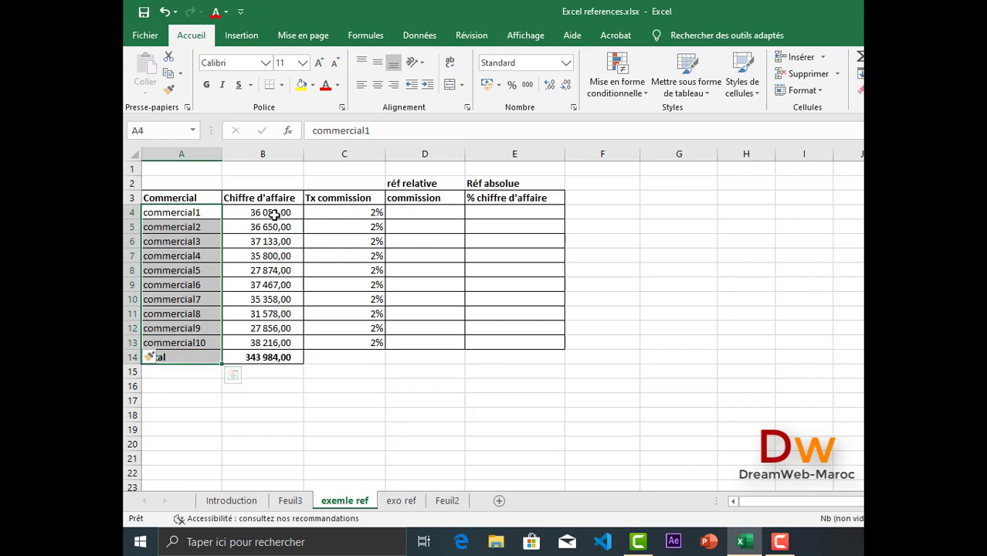
pyautogui.moveTo(274, 213); pyautogui.dragTo(252, 343)
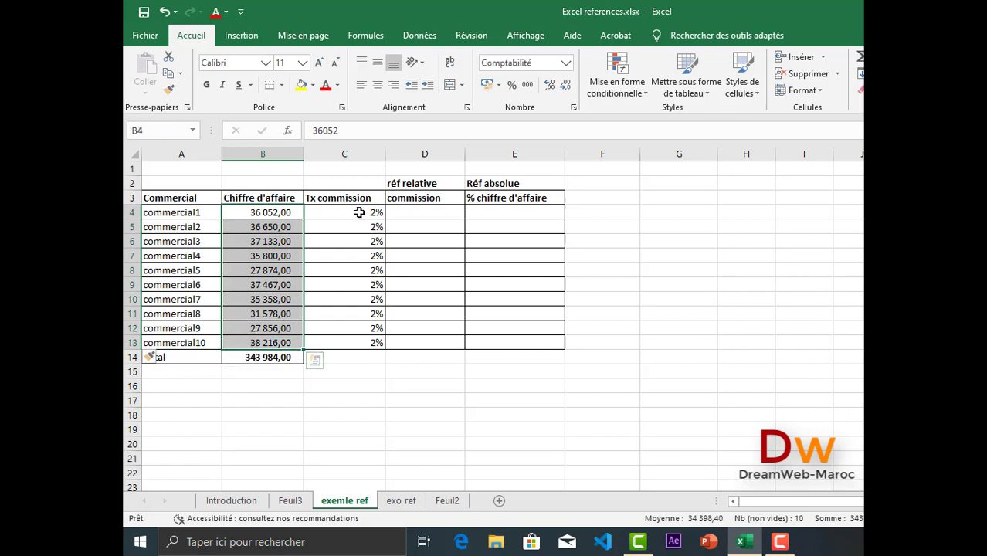
pyautogui.moveTo(359, 213); pyautogui.dragTo(357, 341)
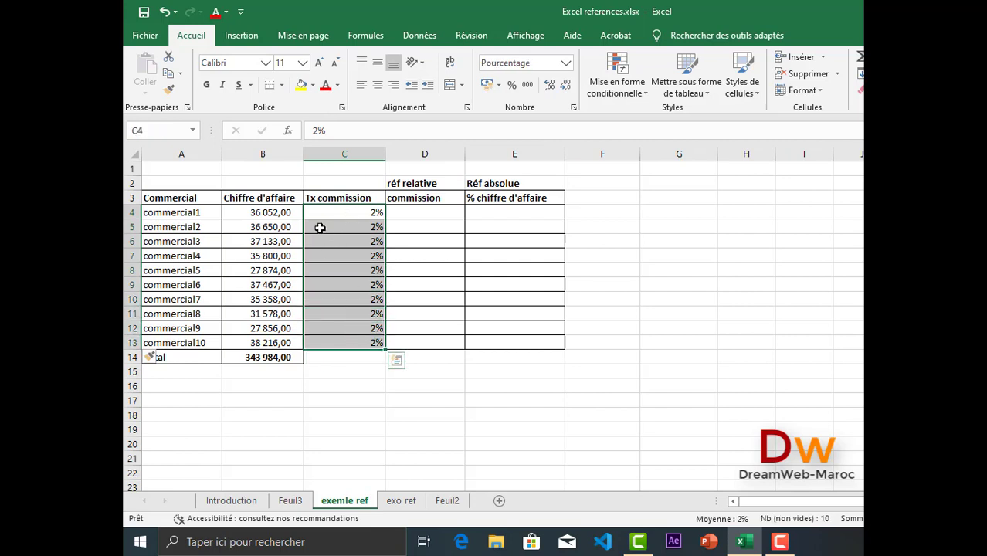
# Calculate commercial1's commission in D4 with =C4*B4 and fill the formula down to D13
pyautogui.click(419, 211)
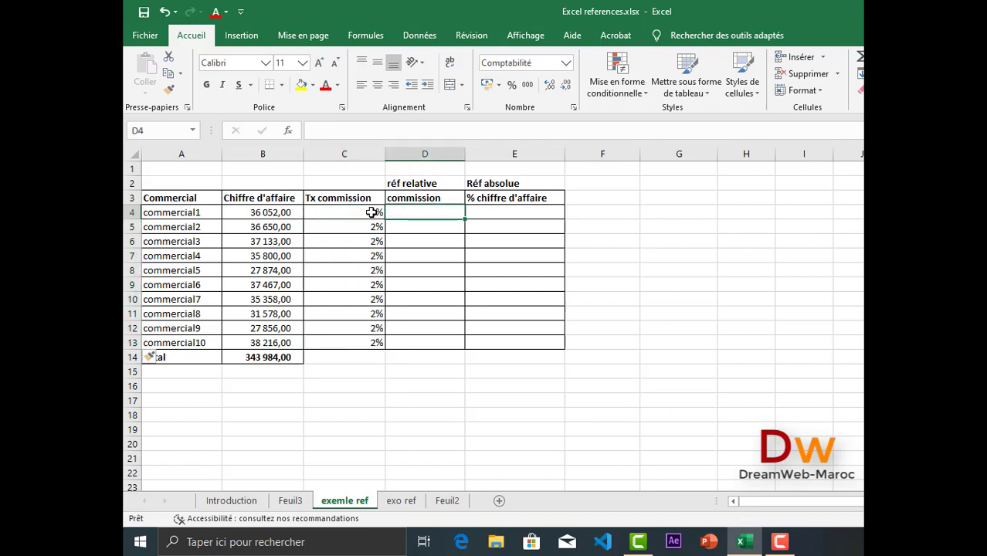
pyautogui.write('=')
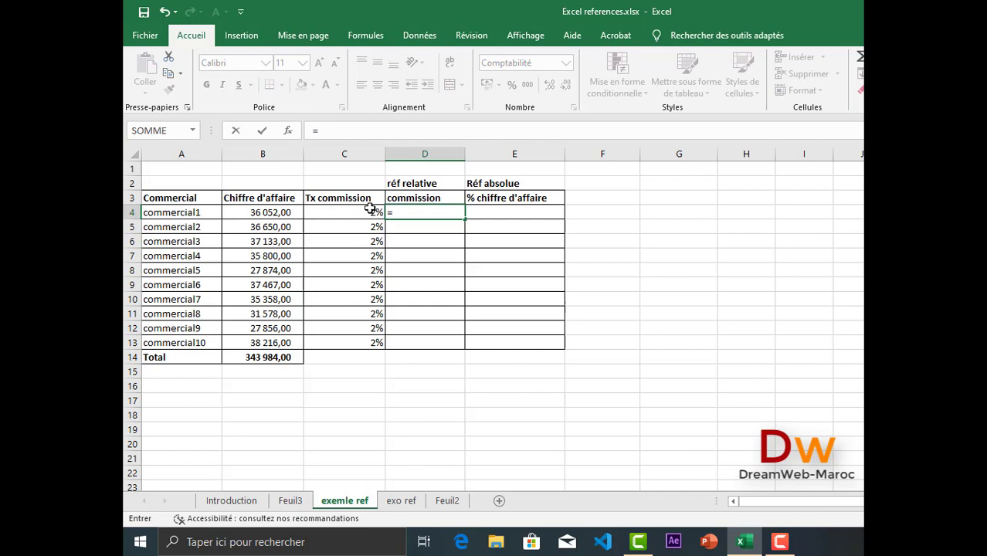
pyautogui.click(358, 213)
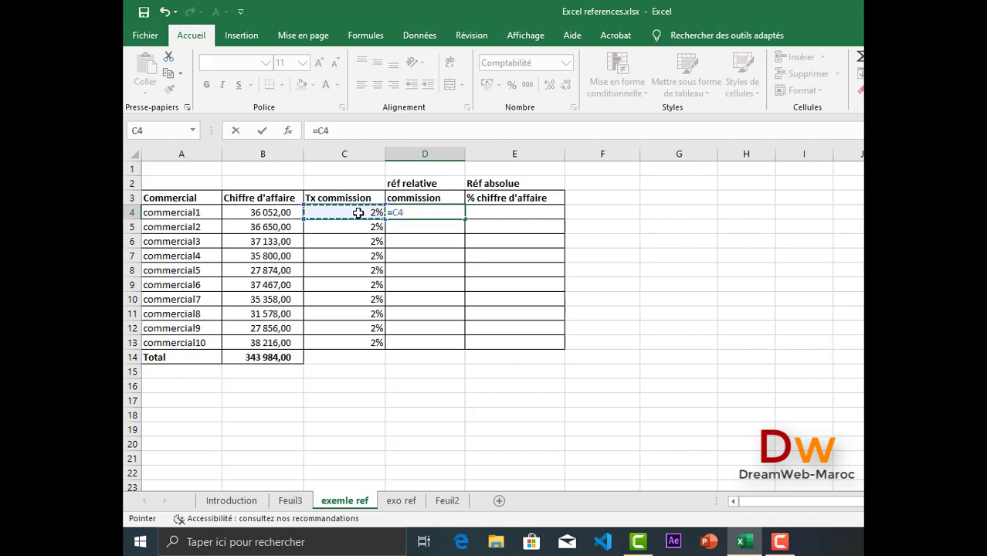
pyautogui.write('*')
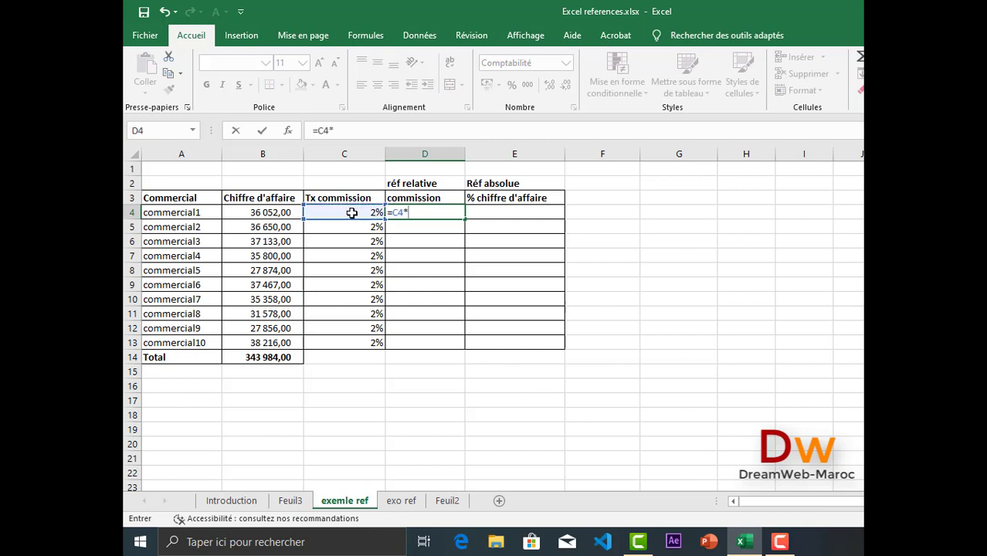
pyautogui.click(269, 213)
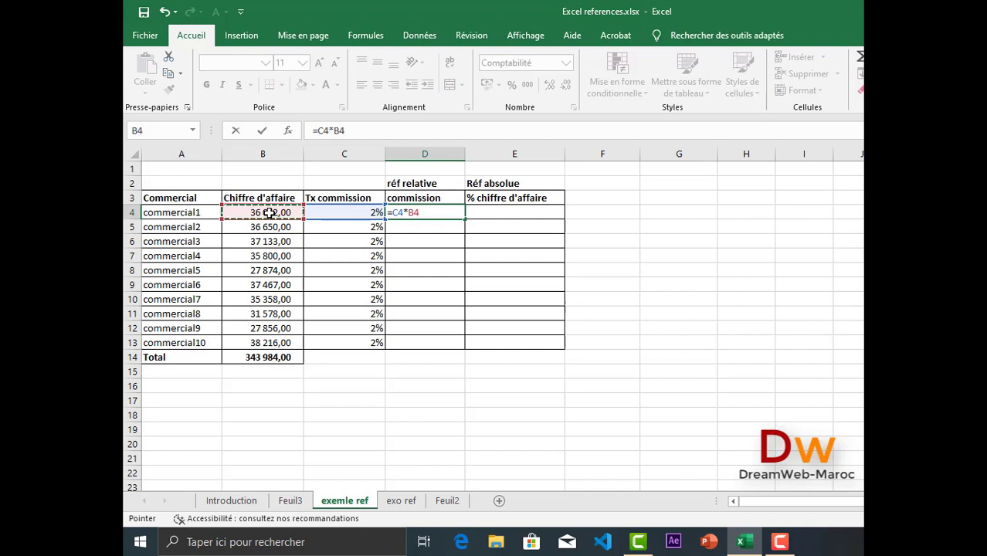
pyautogui.press('Return')
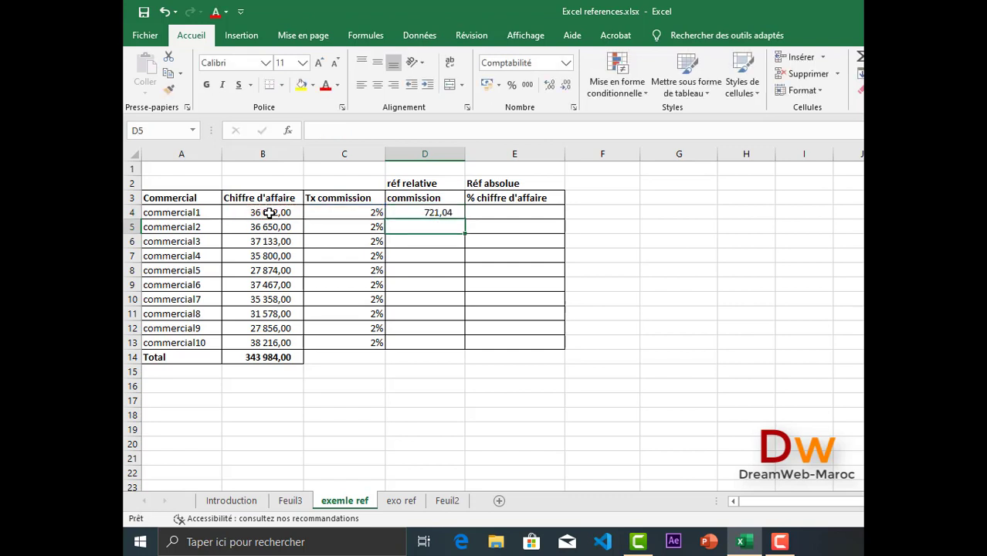
pyautogui.click(404, 212)
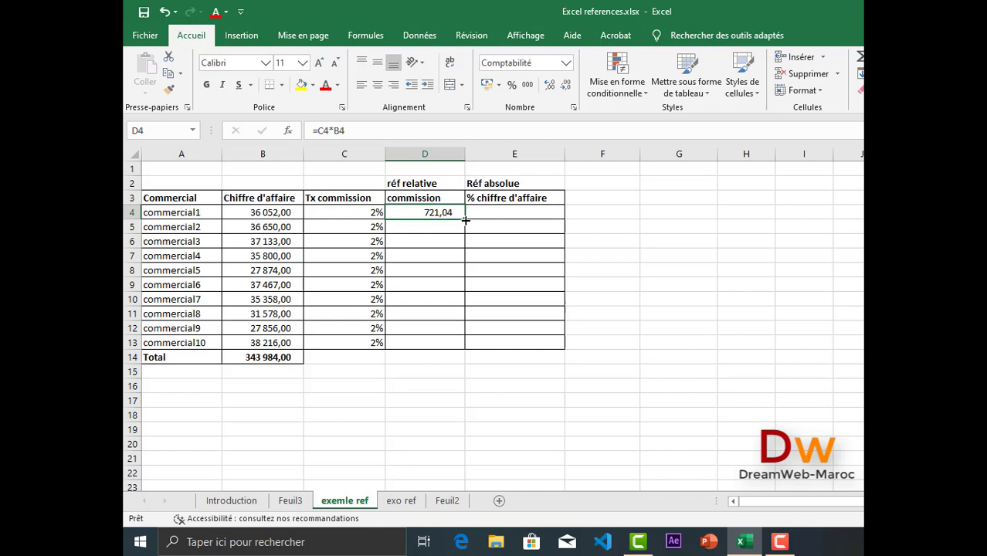
pyautogui.moveTo(465, 220); pyautogui.dragTo(447, 345)
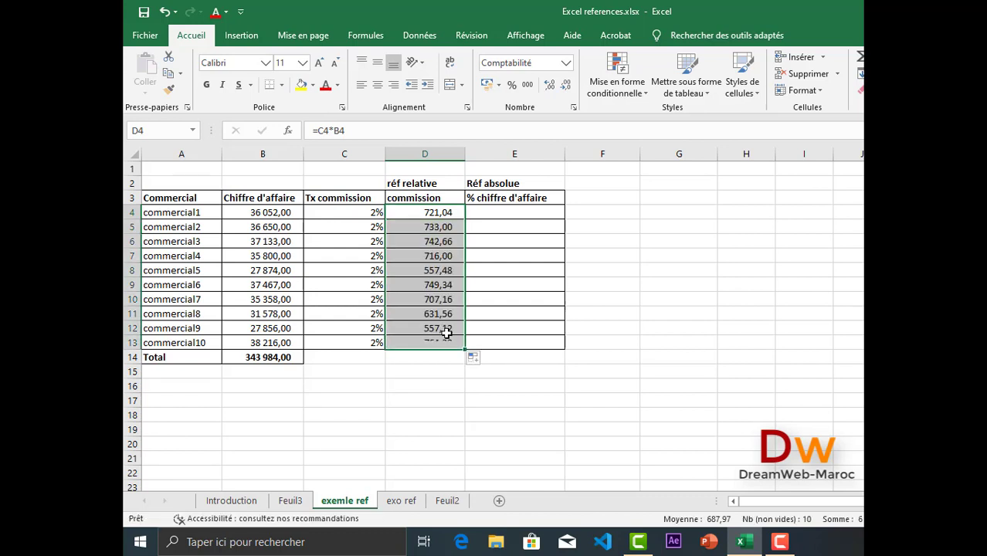
# Examine the commission formulas in D4 and D5 and the cells they reference
pyautogui.click(418, 225)
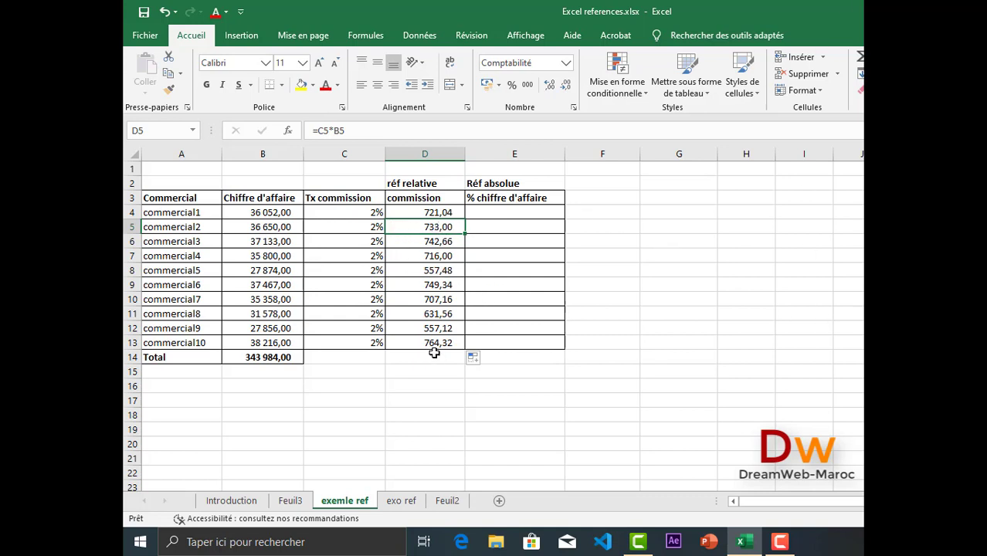
pyautogui.doubleClick(430, 213)
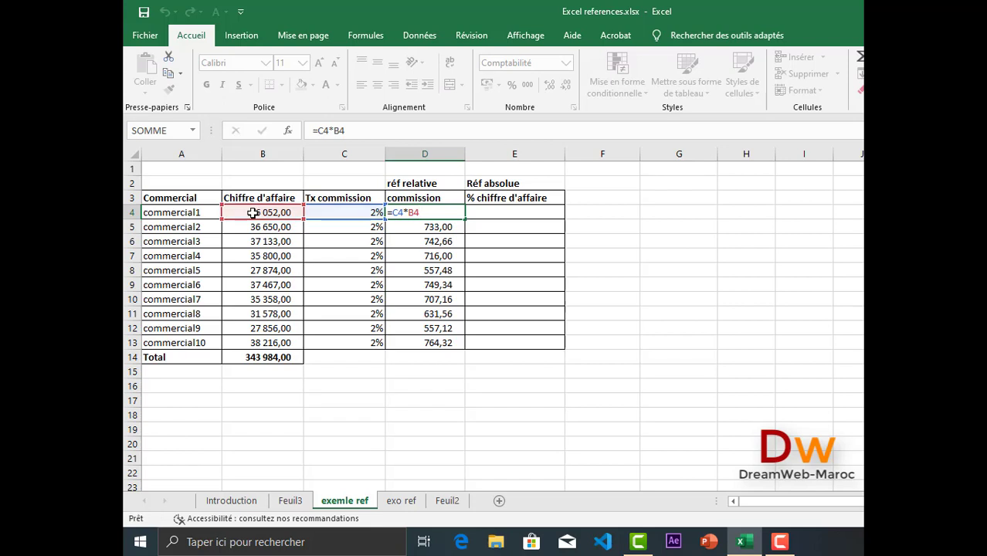
pyautogui.press('Return')
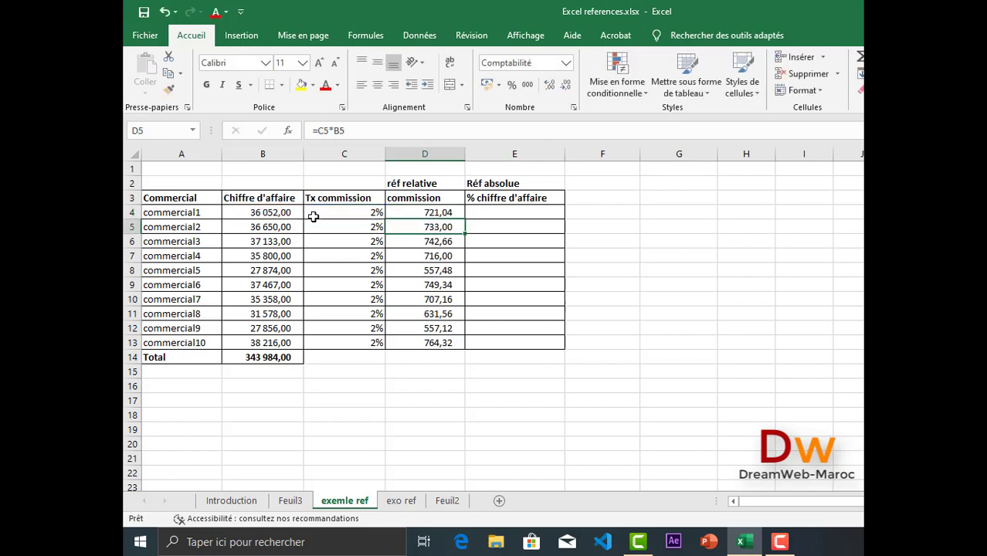
pyautogui.doubleClick(413, 227)
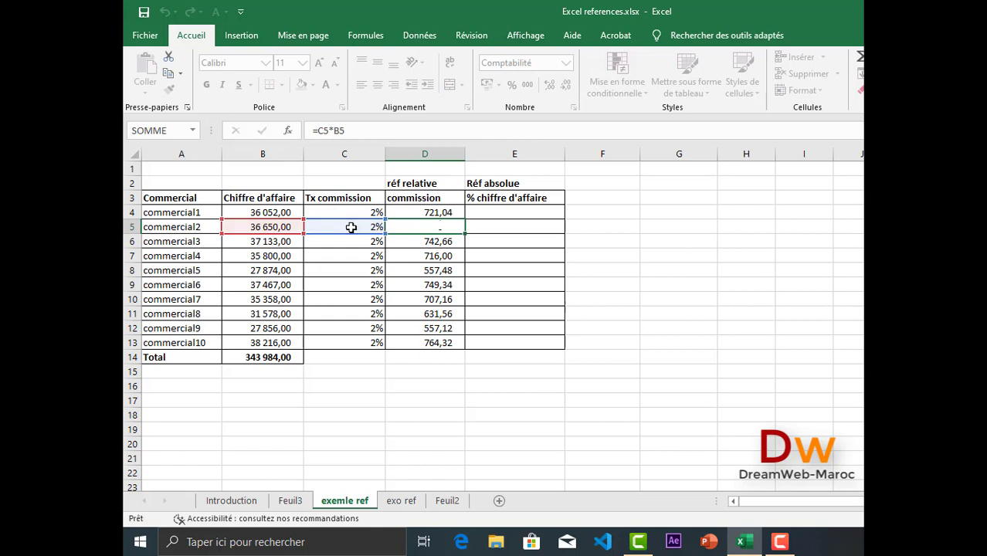
pyautogui.press('Return')
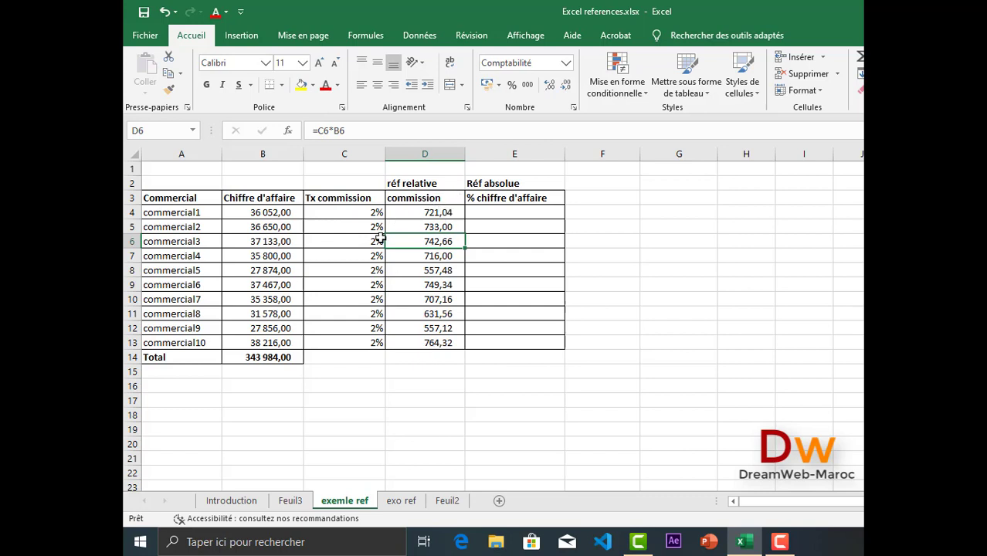
pyautogui.click(427, 212)
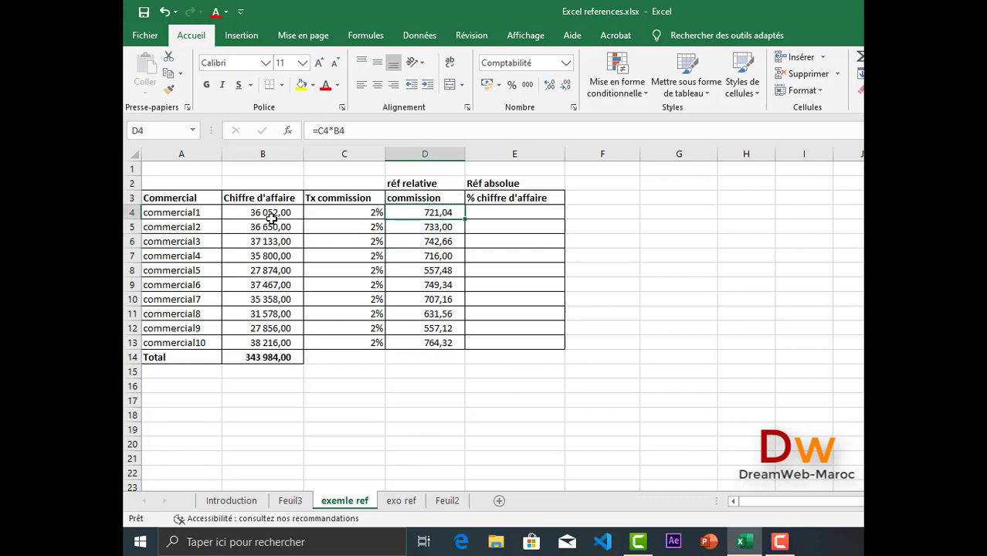
pyautogui.click(327, 131)
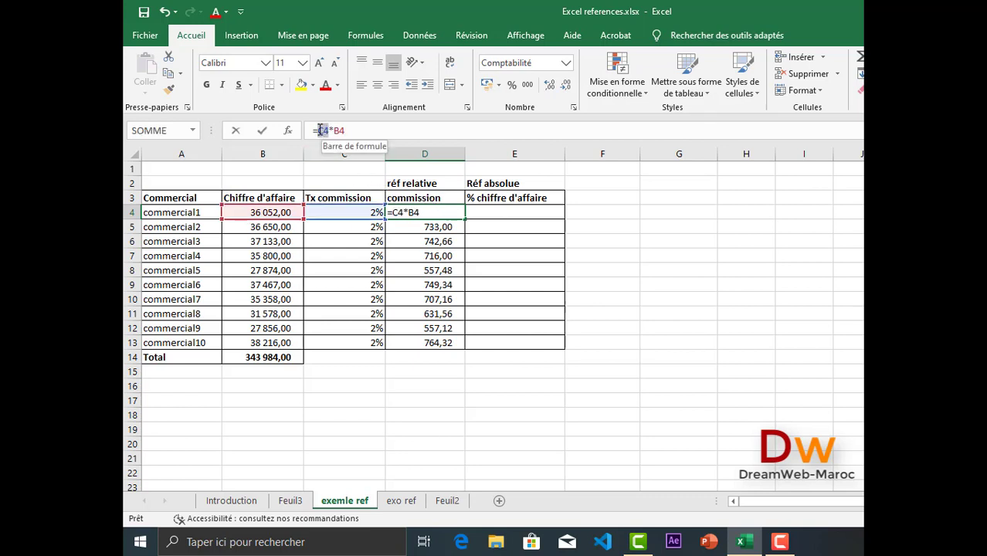
pyautogui.doubleClick(320, 131)
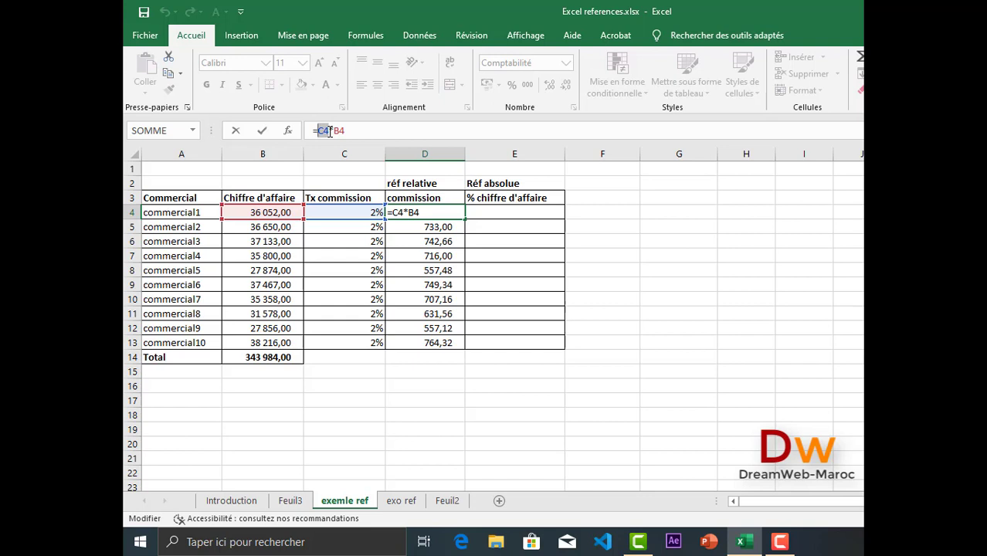
pyautogui.press('Return')
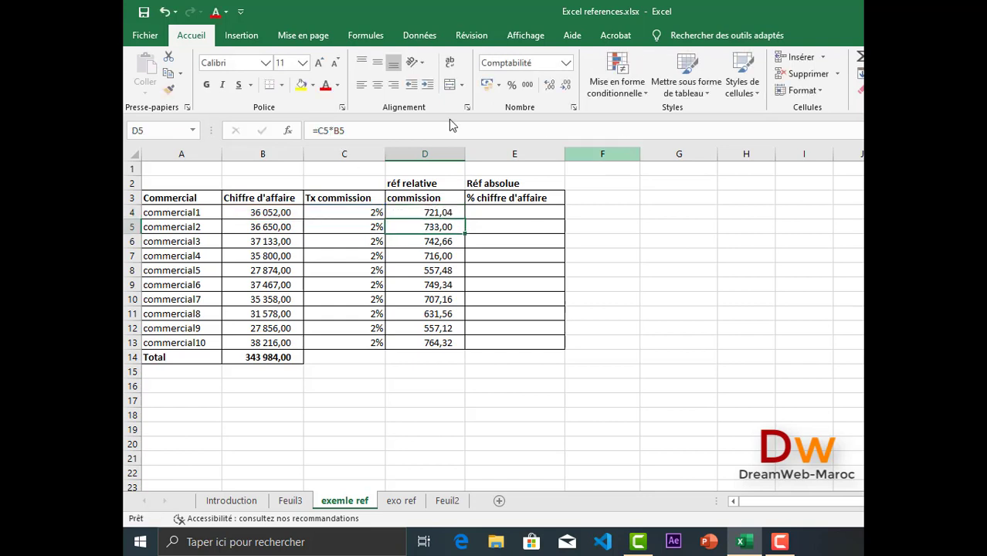
# Calculate commercial1's share of total revenue in E4 with =B4/B14 and fill the formula down to E13
pyautogui.click(512, 213)
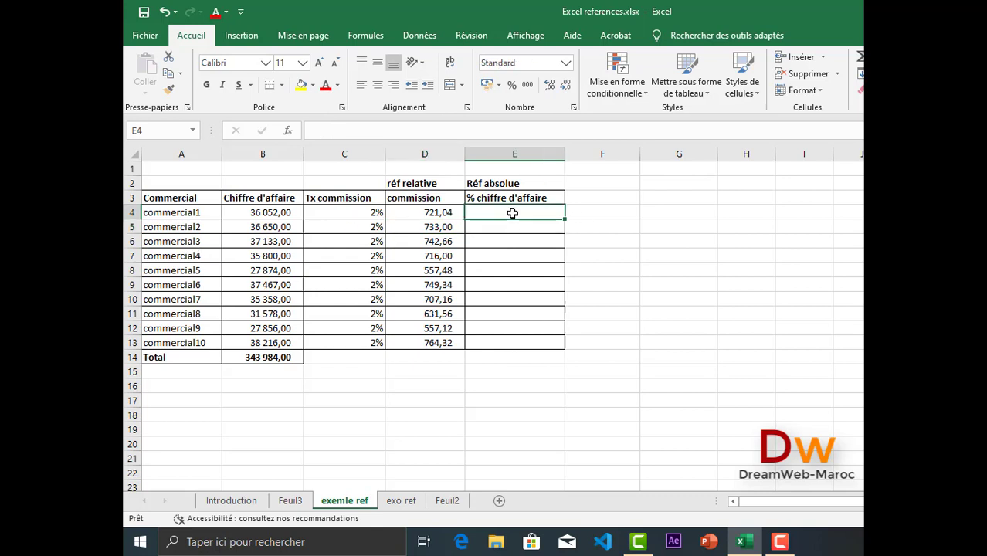
pyautogui.write('=')
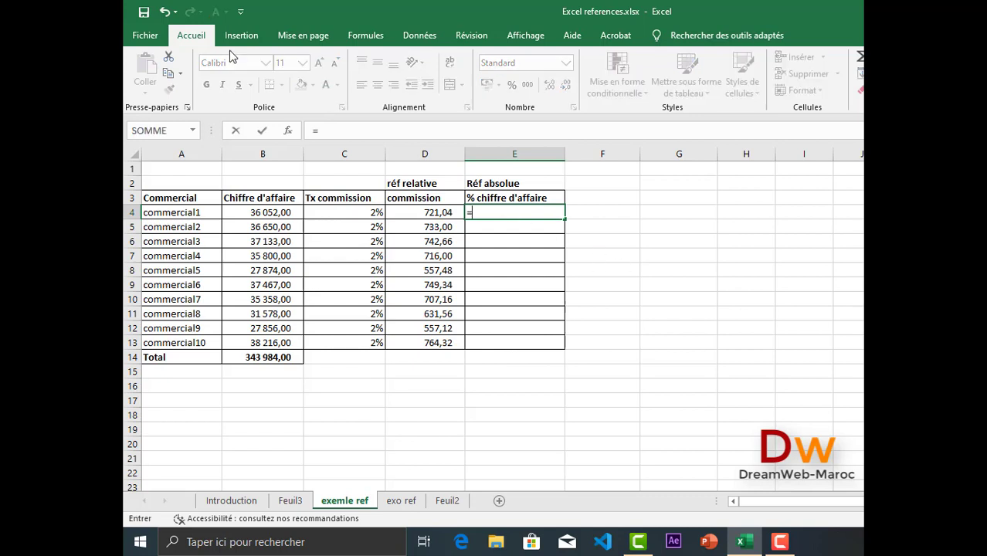
pyautogui.click(266, 212)
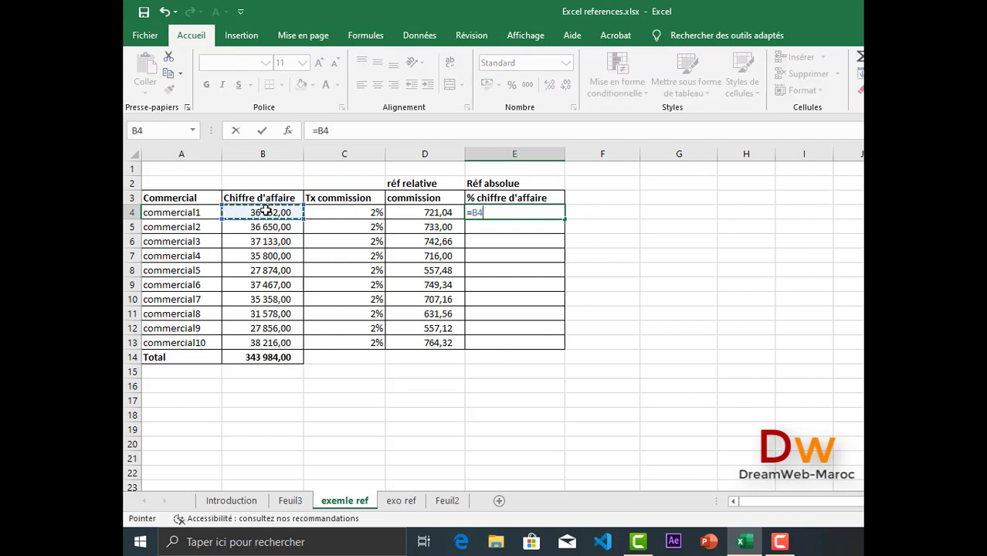
pyautogui.write('/')
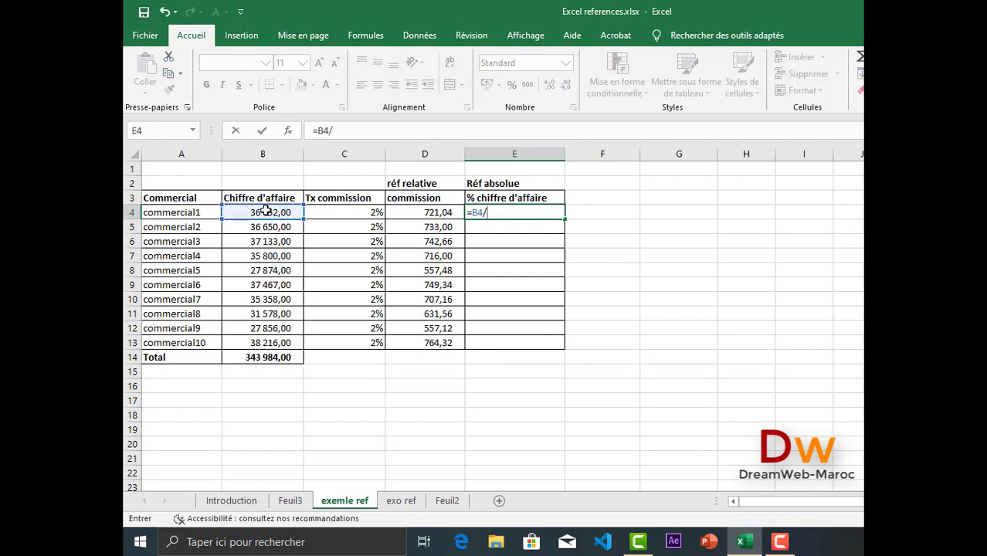
pyautogui.click(263, 358)
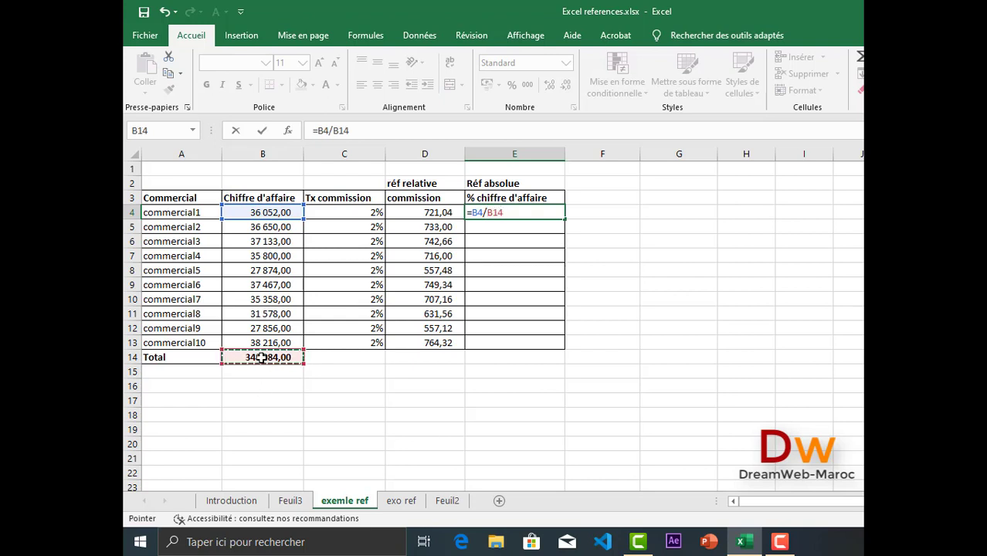
pyautogui.press('Return')
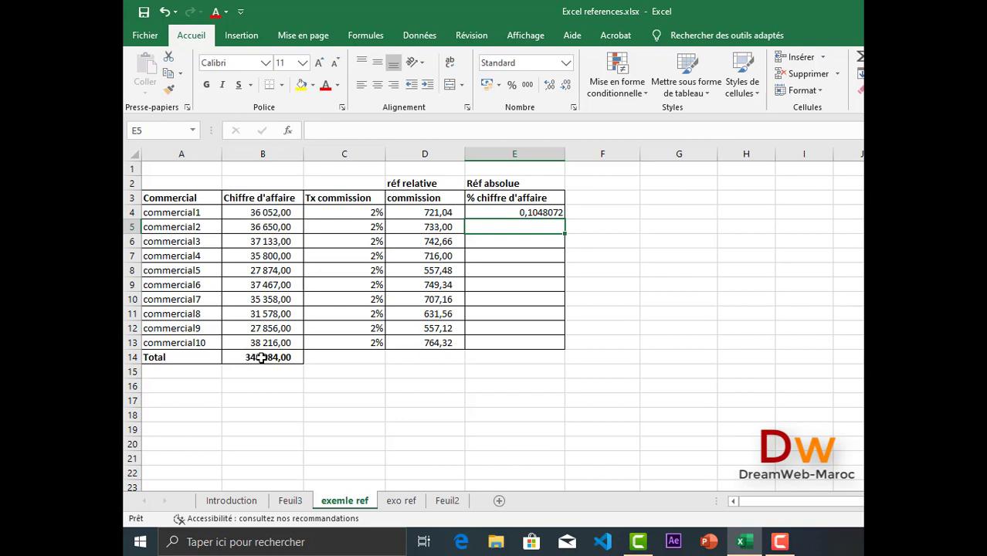
pyautogui.click(531, 212)
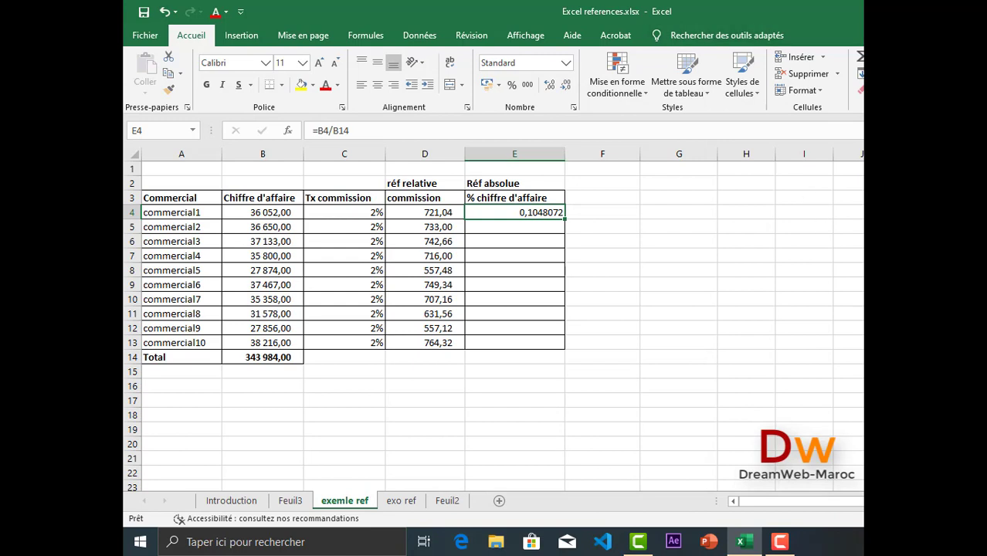
pyautogui.doubleClick(565, 219)
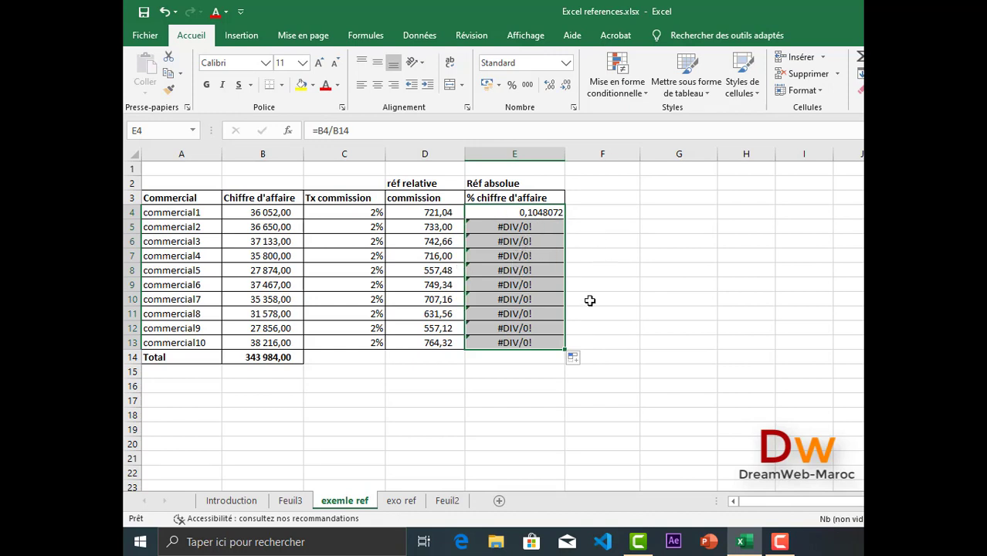
# Examine which cells the % chiffre d'affaire formulas in E4, E5 and E6 reference
pyautogui.doubleClick(515, 212)
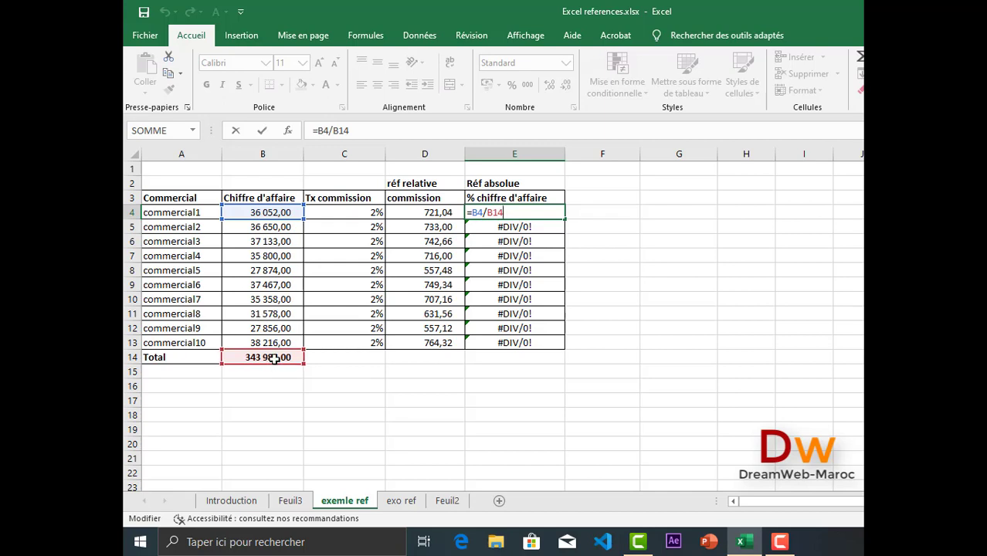
pyautogui.press('Return')
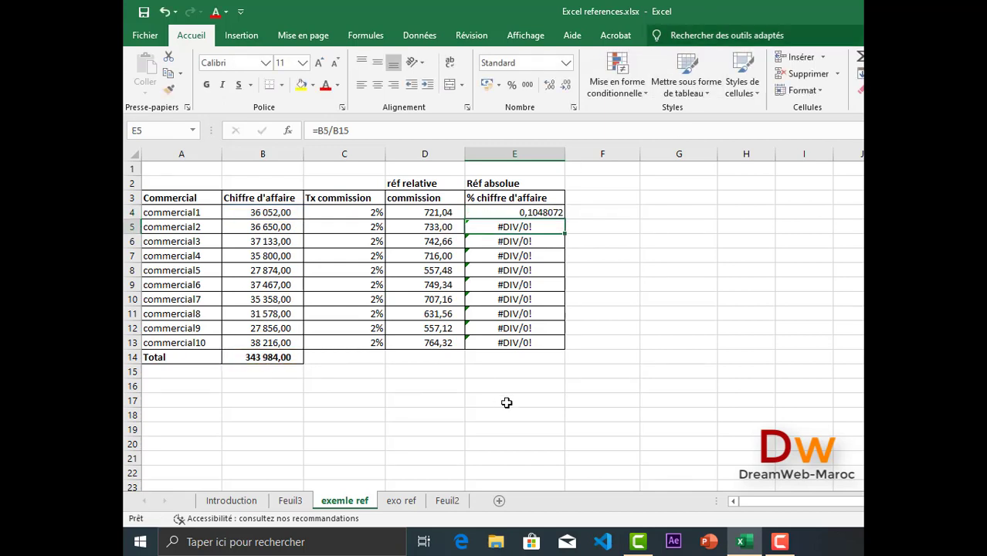
pyautogui.doubleClick(506, 227)
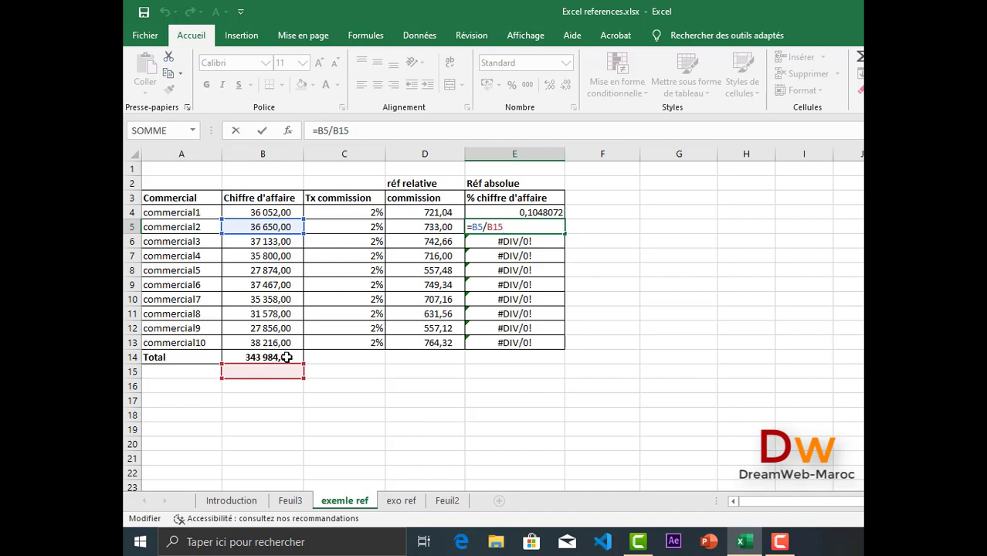
pyautogui.press('Return')
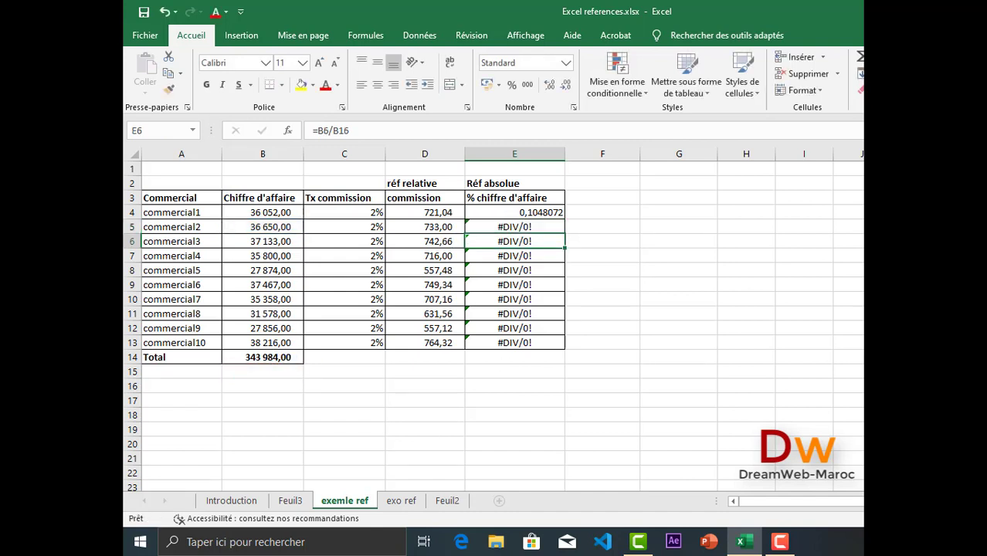
pyautogui.doubleClick(501, 241)
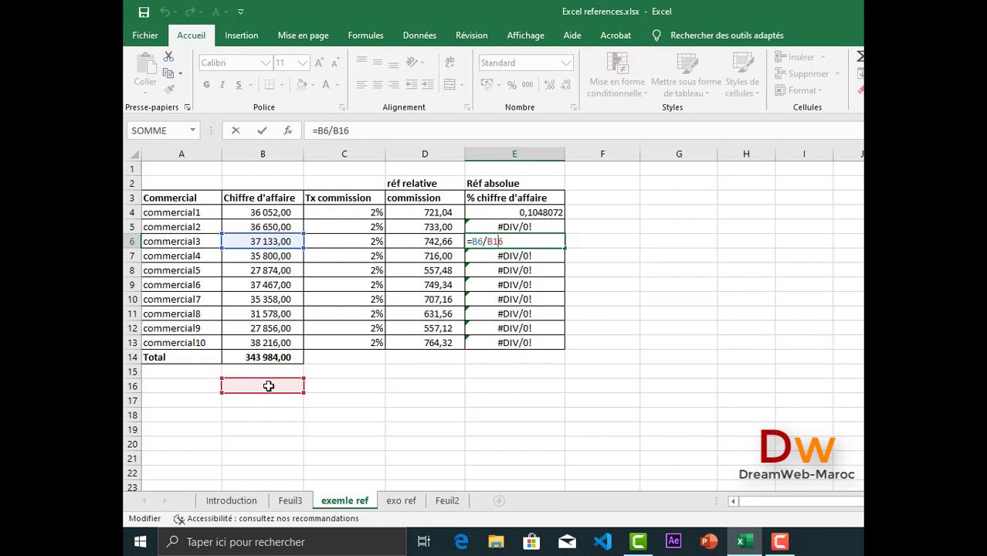
pyautogui.press('Return')
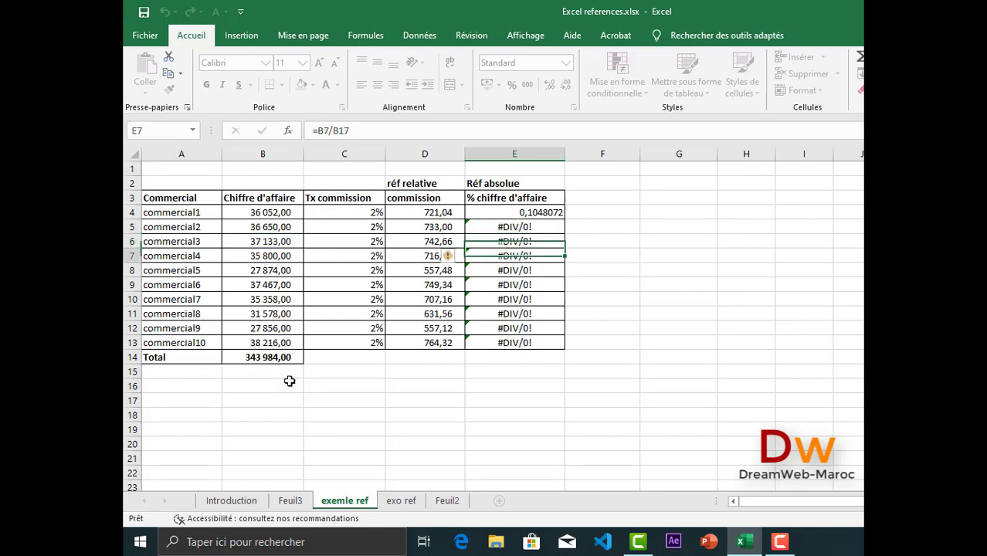
# Review the E4 formula and the B14 total it references, and clear the % chiffre d'affaire formulas from E4:E13
pyautogui.click(516, 214)
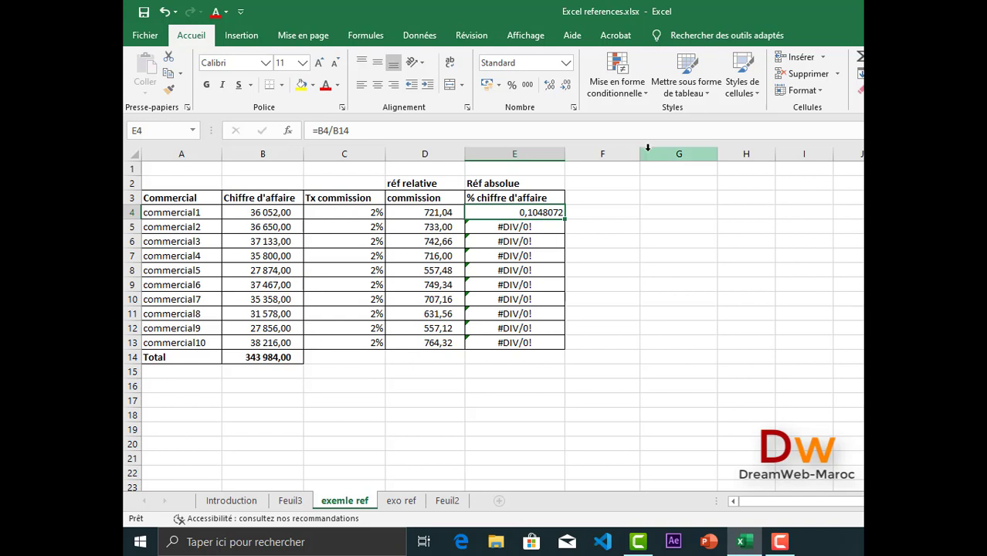
pyautogui.click(249, 358)
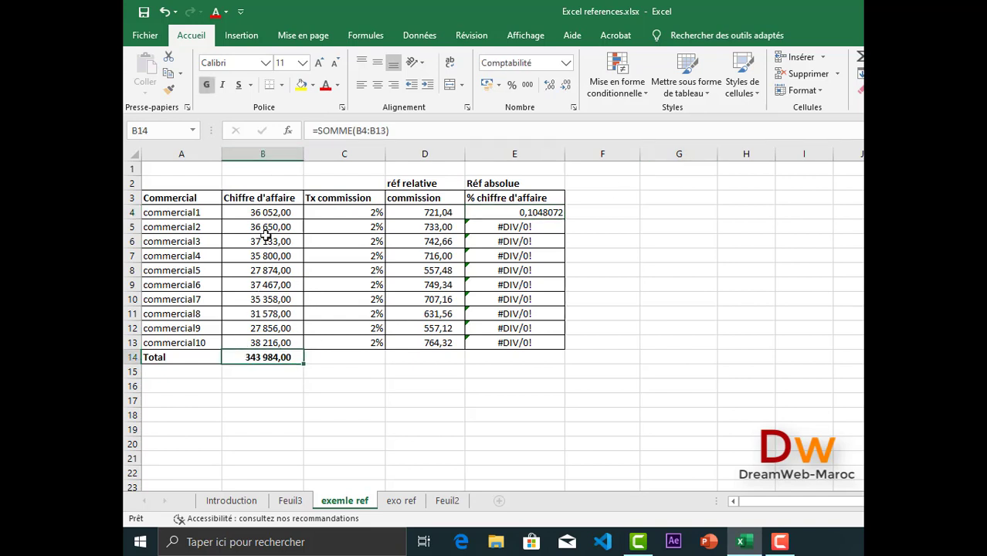
pyautogui.click(525, 213)
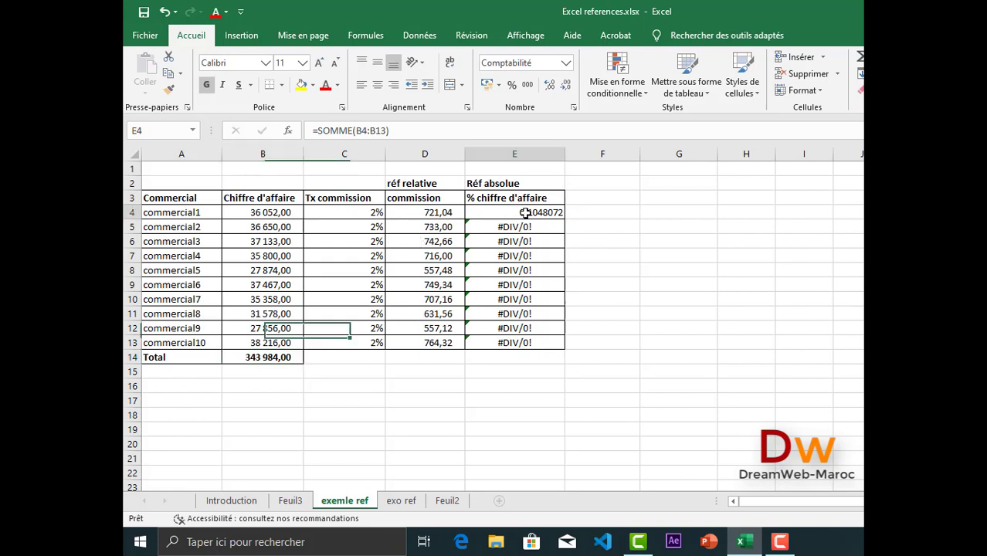
pyautogui.moveTo(525, 213); pyautogui.dragTo(514, 342)
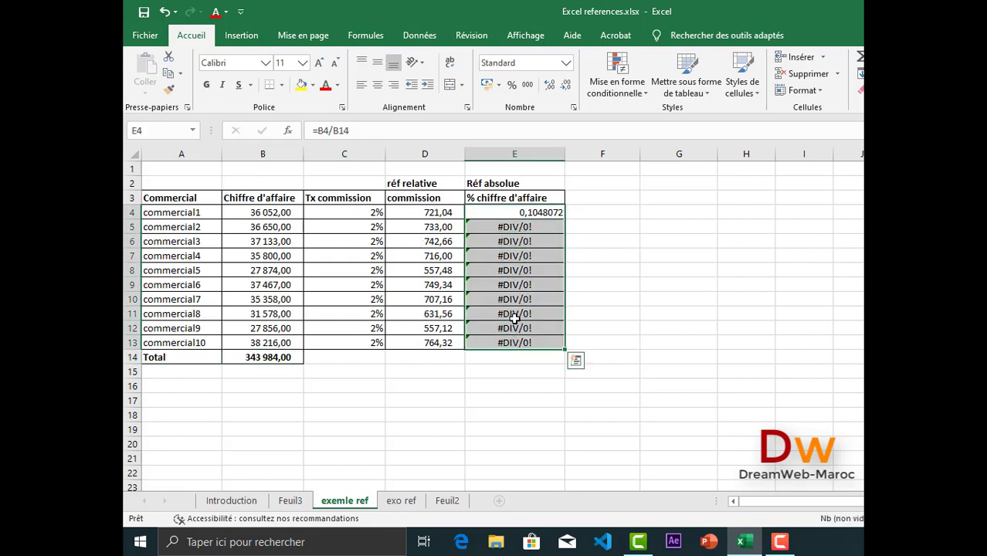
pyautogui.press('Delete')
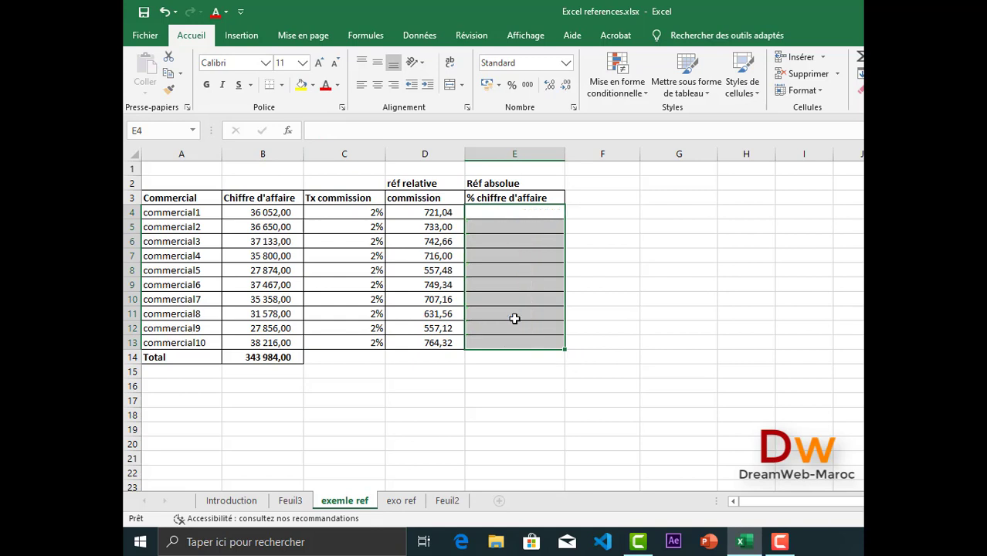
# Enter the formula =B4/B14 in E4 to compute commercial1's share of total revenue
pyautogui.click(508, 214)
pyautogui.write('=')
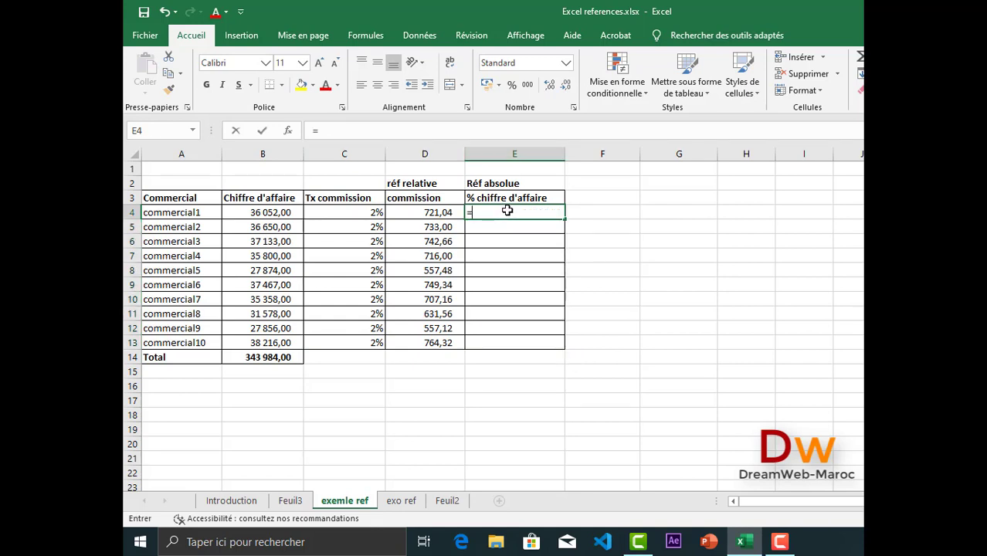
pyautogui.click(250, 212)
pyautogui.write('/')
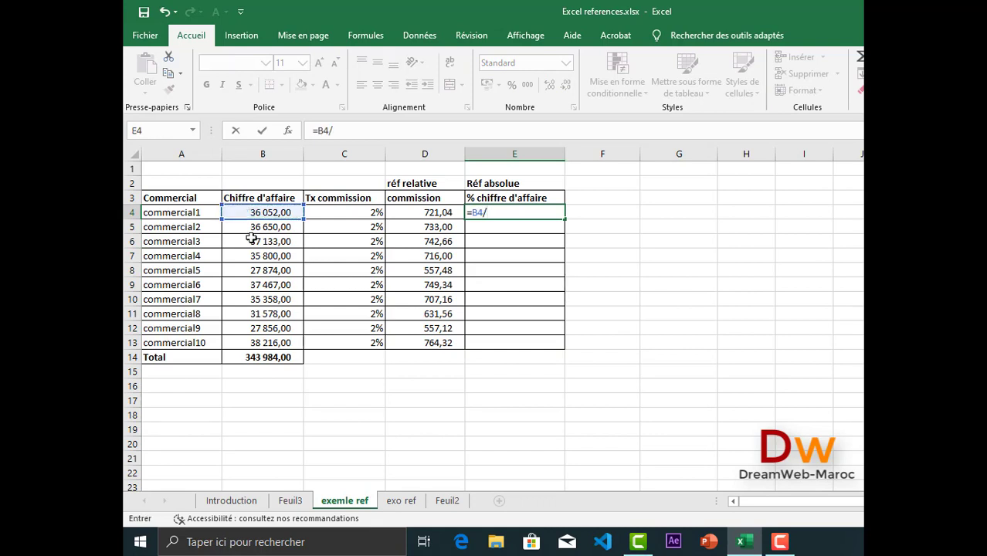
pyautogui.click(263, 359)
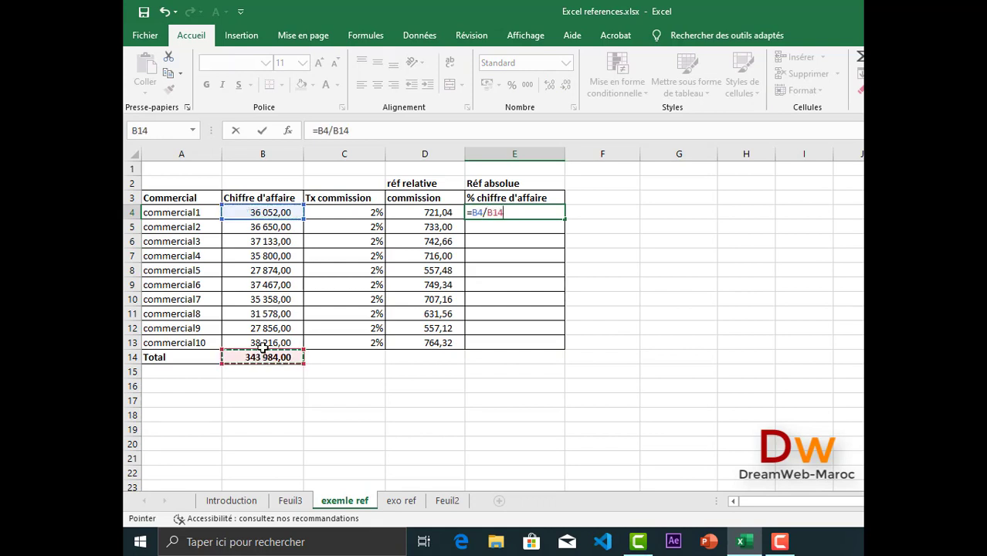
pyautogui.hotkey('ctrl', 'Return')
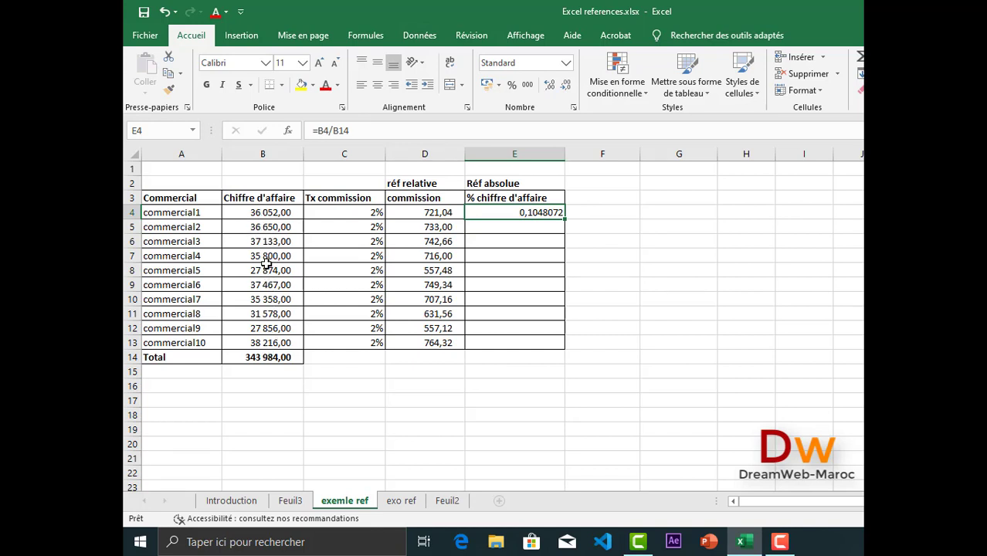
# Make the total's reference in the E4 formula absolute so that it reads =B4/$B$14
pyautogui.click(325, 131)
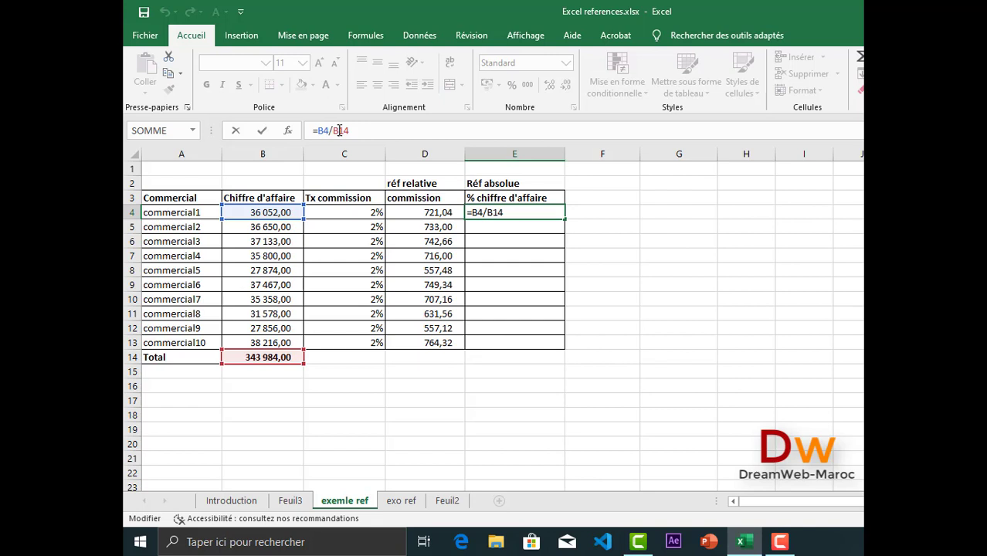
pyautogui.press('F4')
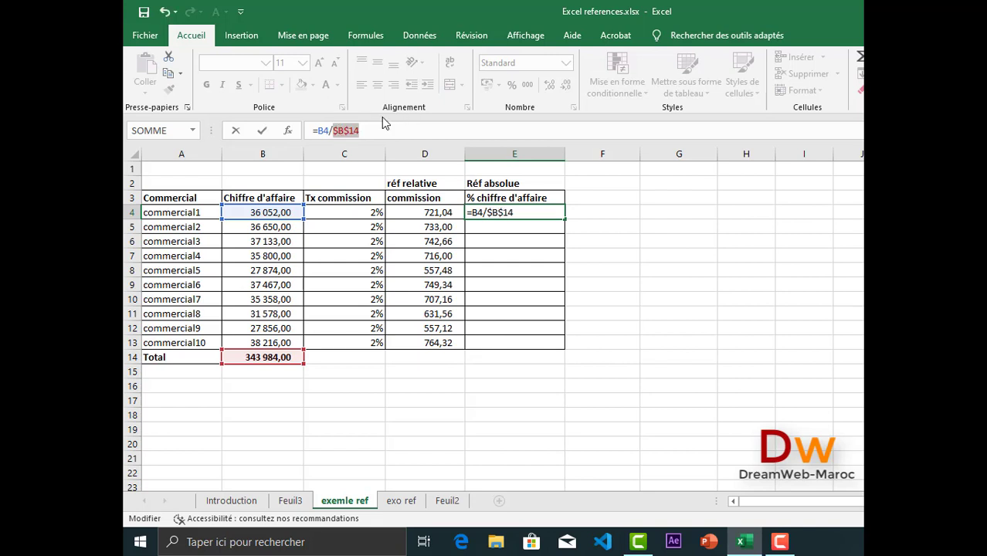
pyautogui.click(356, 131)
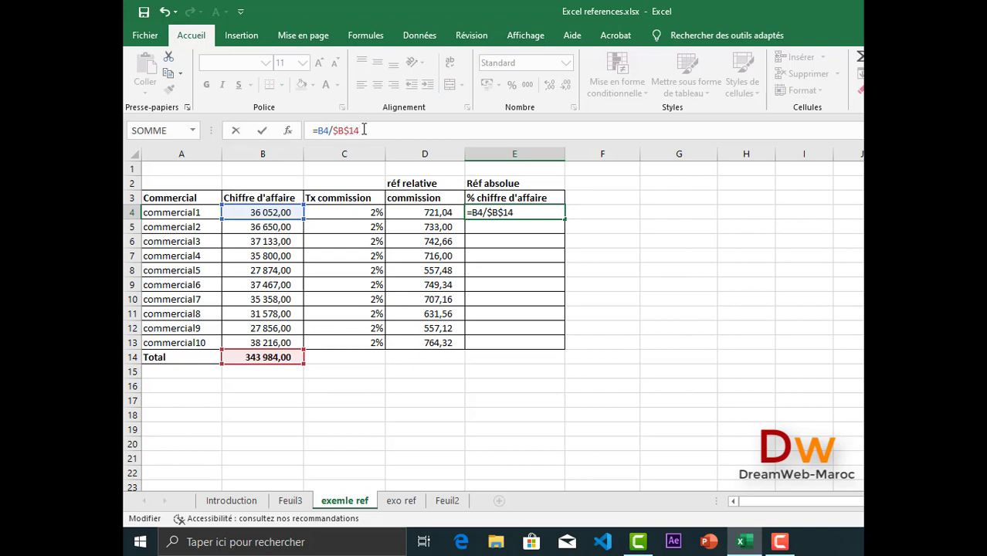
pyautogui.moveTo(361, 130); pyautogui.dragTo(334, 130)
pyautogui.press('Return')
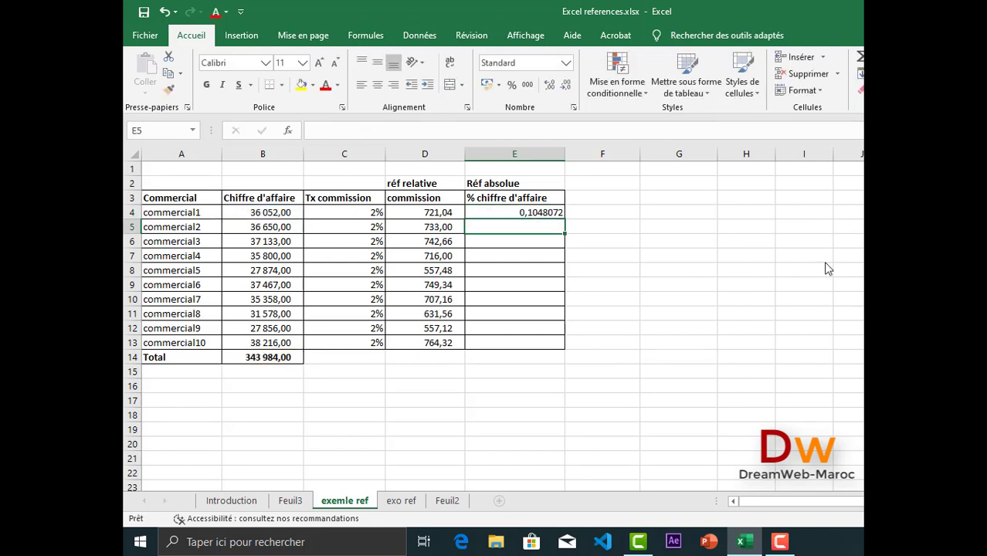
# Fill the E4 formula down to E13 and check which cells the copy in E7 references
pyautogui.click(530, 212)
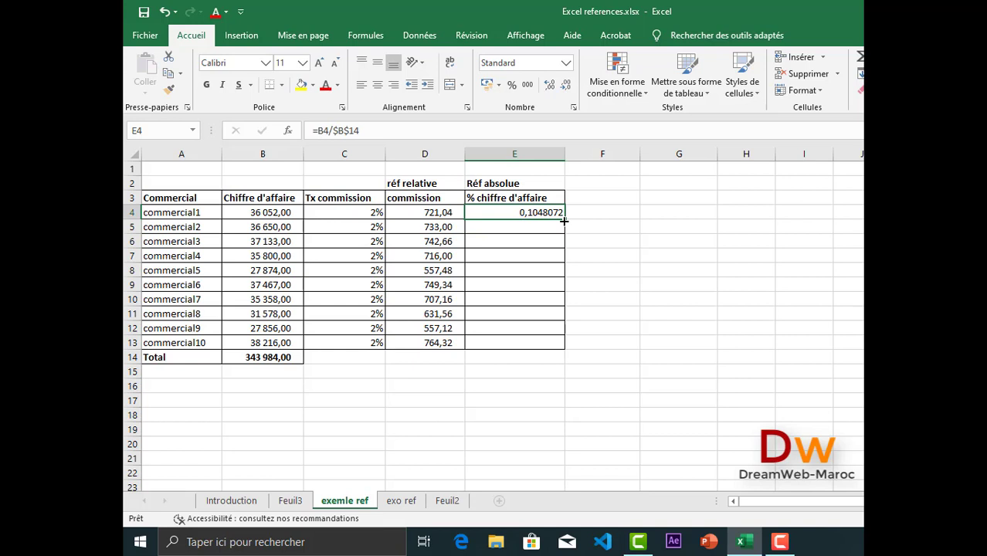
pyautogui.doubleClick(565, 220)
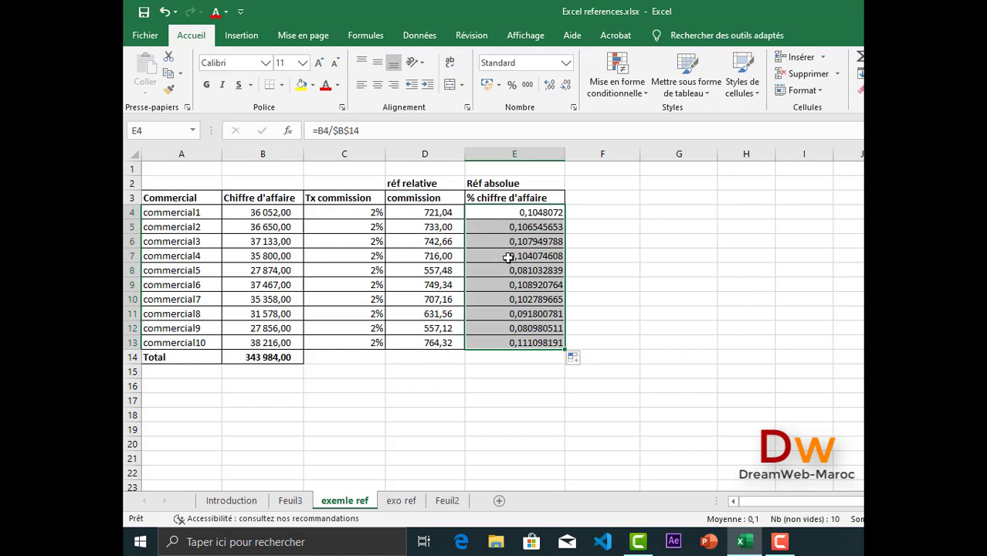
pyautogui.doubleClick(511, 257)
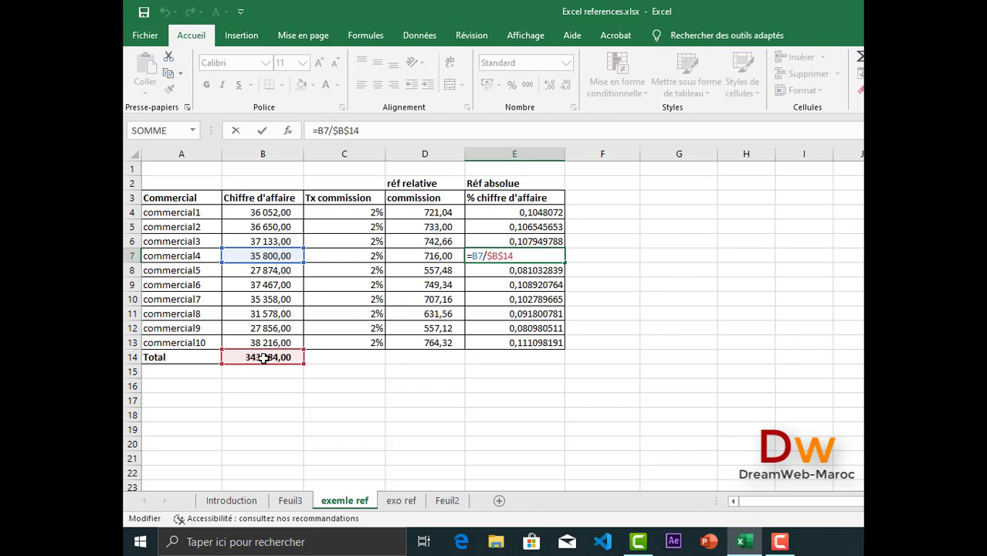
pyautogui.press('Return')
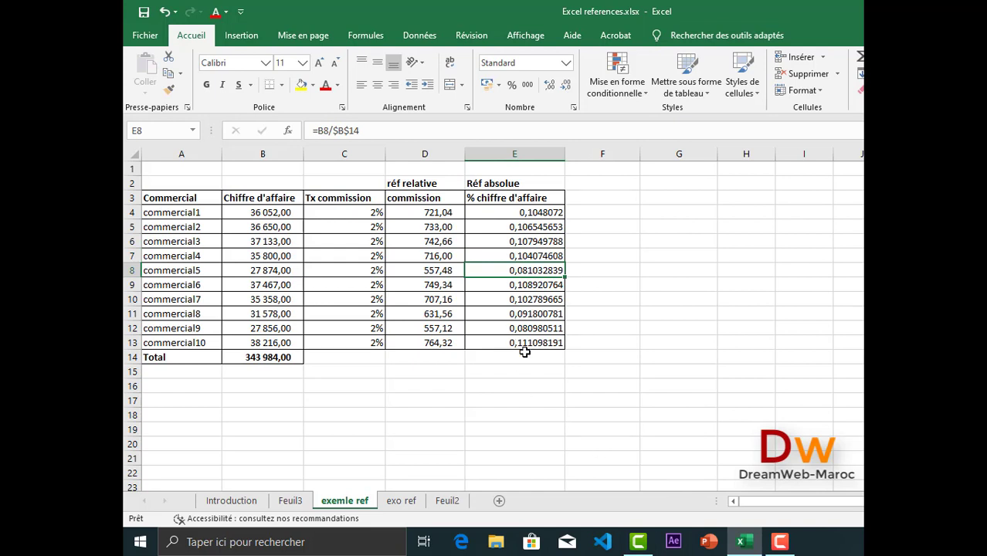
# Total the % chiffre d'affaire column in E14 with =SOMME(E4:E13)
pyautogui.click(519, 360)
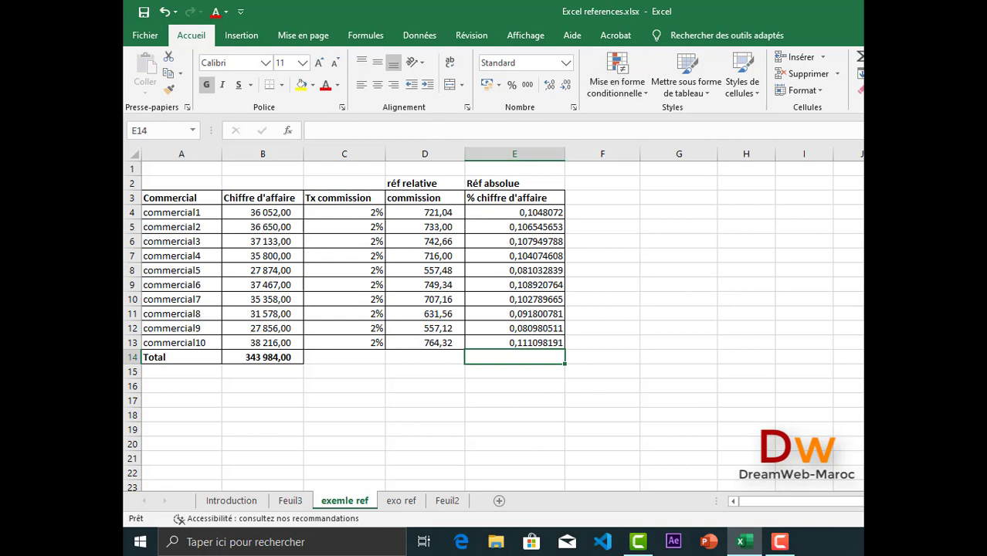
pyautogui.click(860, 58)
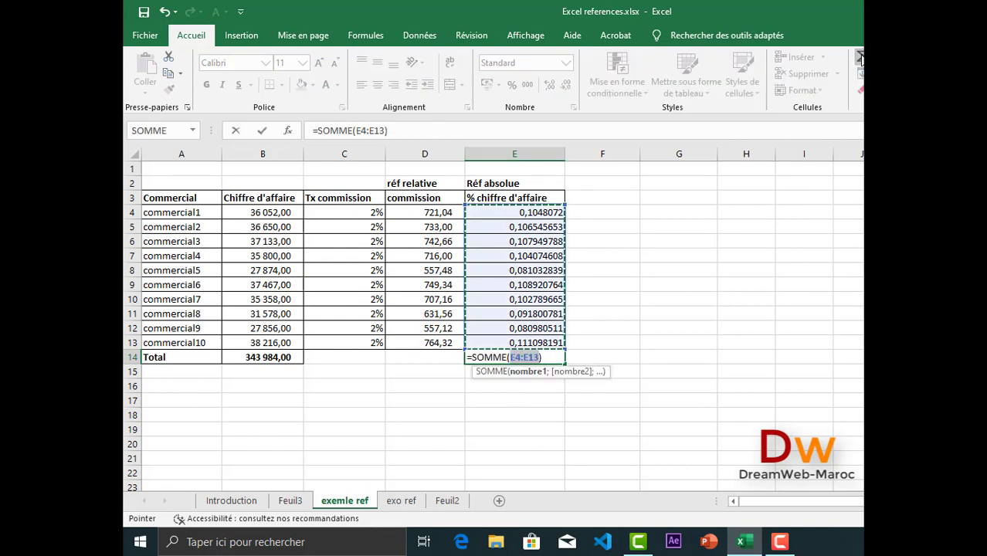
pyautogui.press('Return')
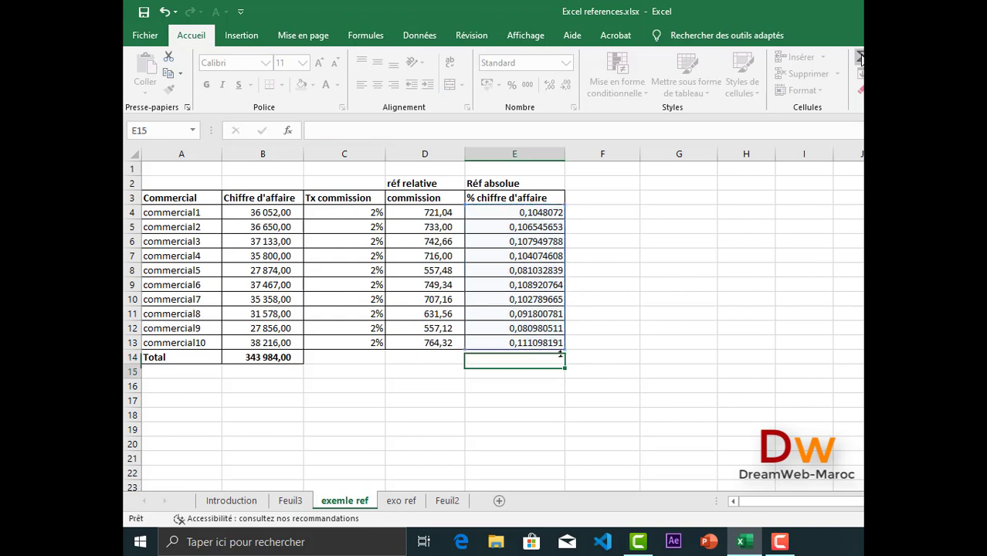
pyautogui.click(515, 358)
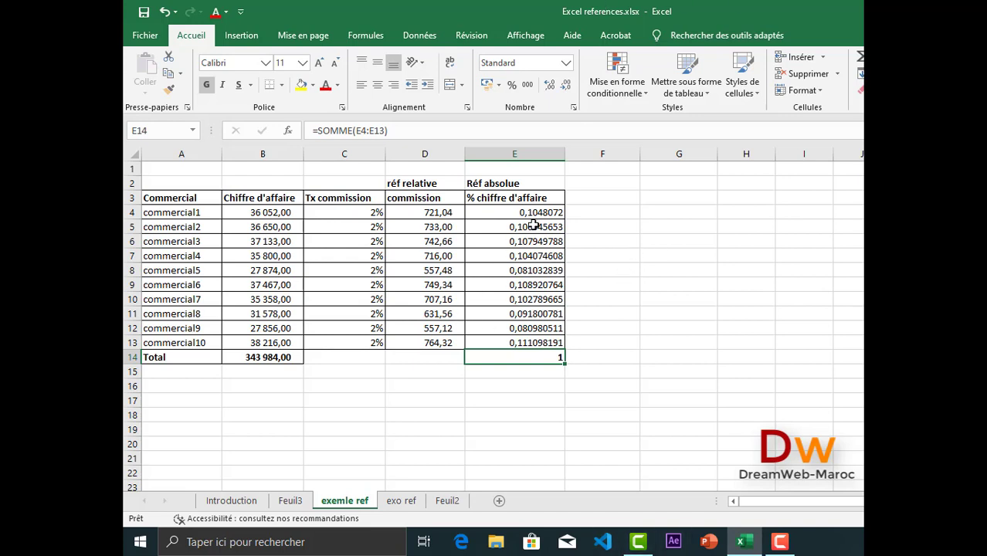
# Format E4:E14 as percentages with two decimal places
pyautogui.moveTo(528, 213); pyautogui.dragTo(511, 351)
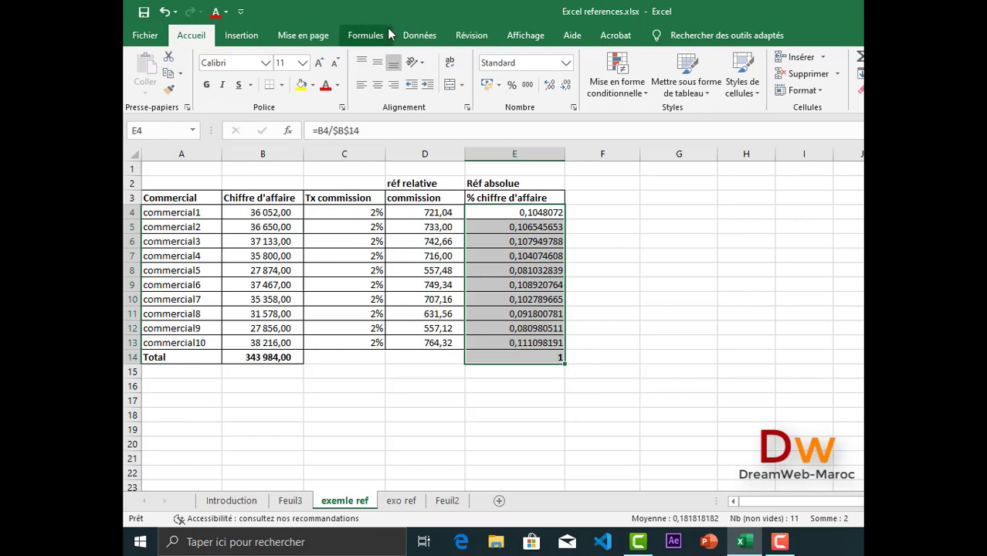
pyautogui.click(512, 87)
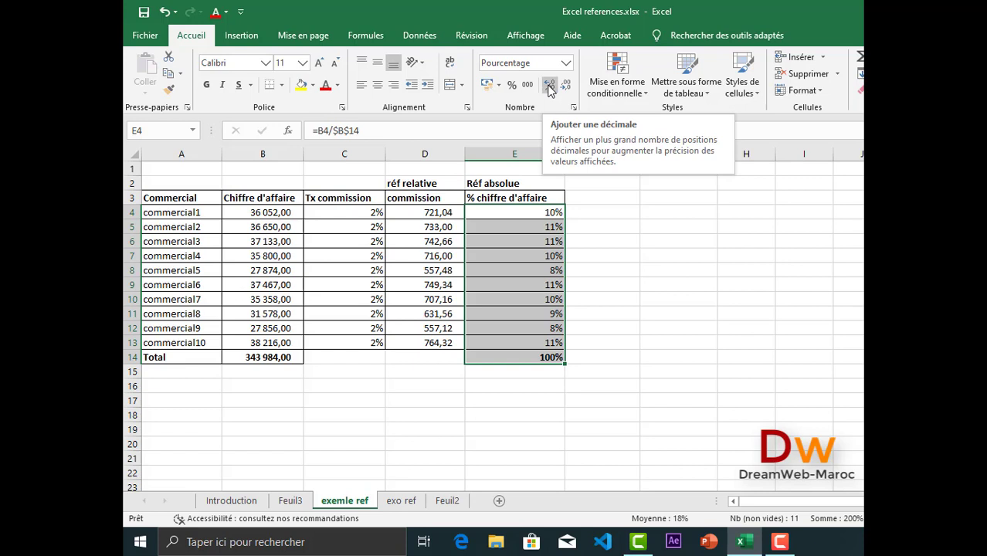
pyautogui.click(549, 86)
pyautogui.click(549, 86)
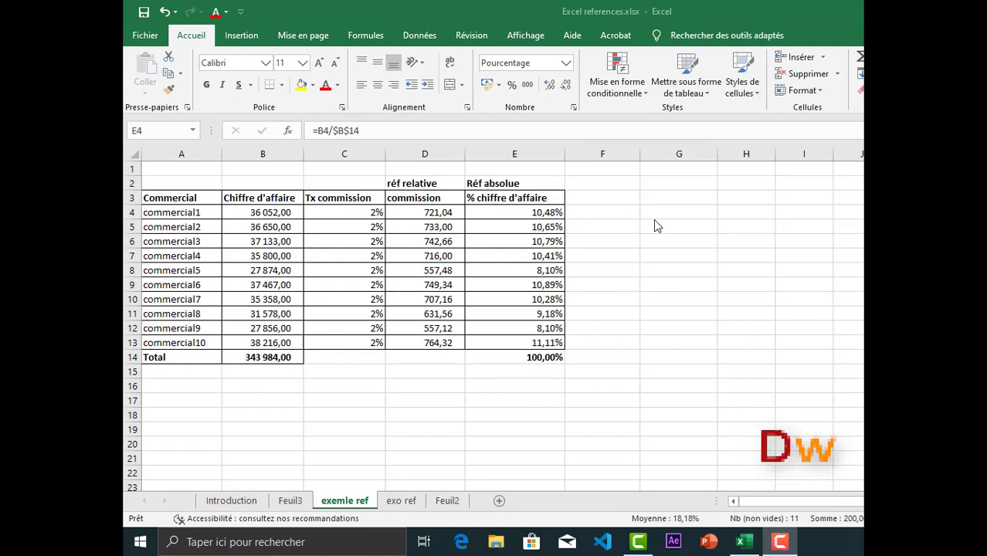
# Compare the relative-reference commission formulas in column D with the absolute-reference percentage formulas in column E
pyautogui.click(418, 183)
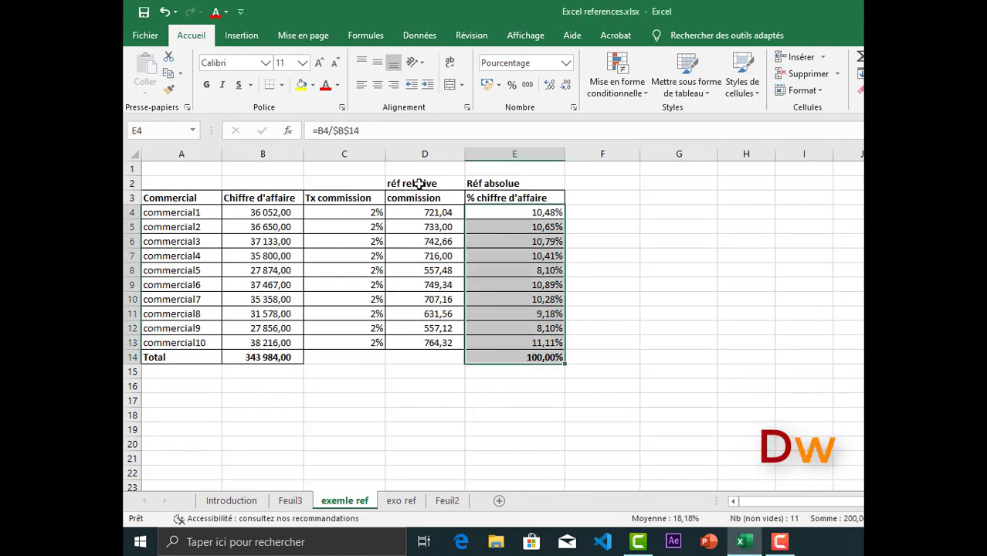
pyautogui.click(417, 184)
pyautogui.moveTo(418, 183); pyautogui.dragTo(406, 343)
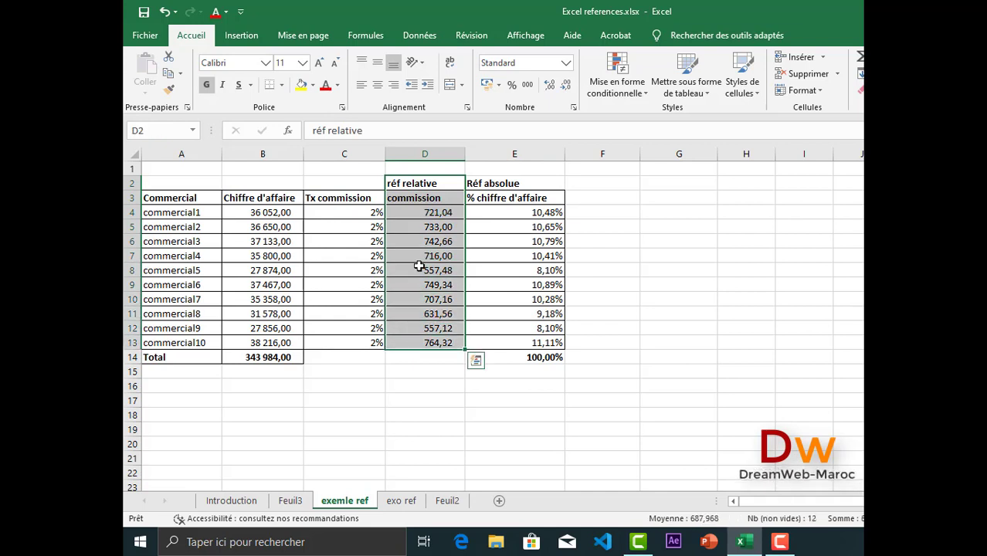
pyautogui.click(418, 214)
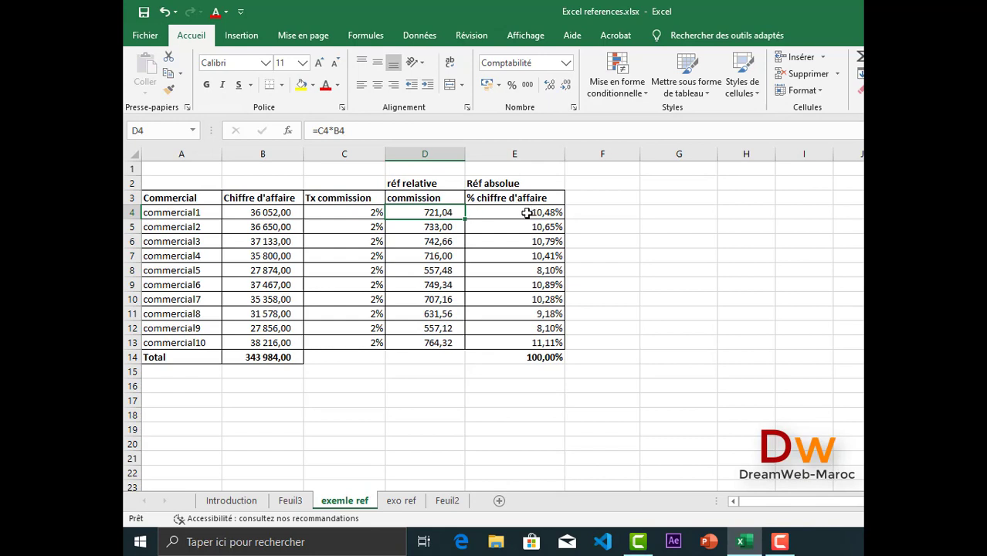
pyautogui.moveTo(511, 211); pyautogui.dragTo(510, 342)
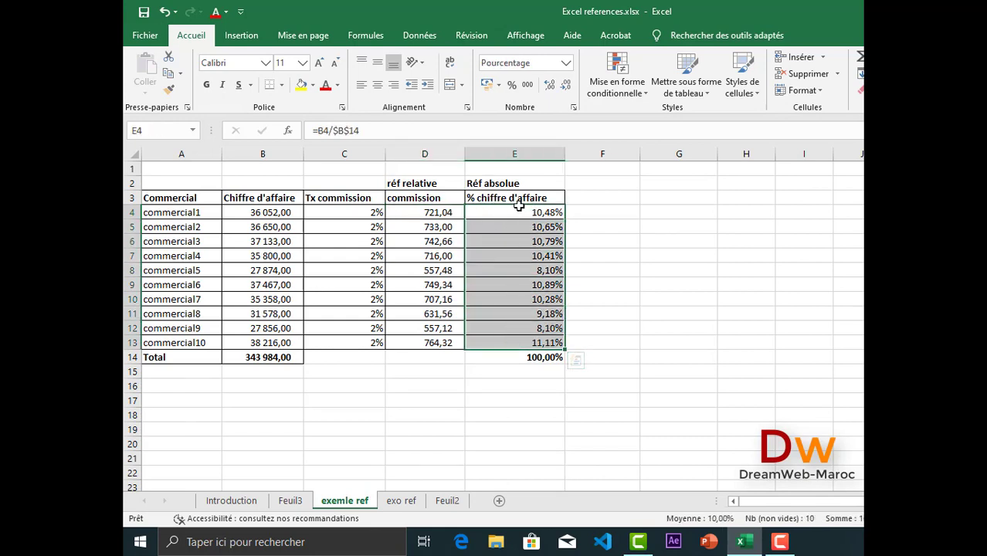
pyautogui.click(487, 285)
# Examine the Réf mixte table starting at row 27, including its revenue column and the 2% to 5% rate headers
pyautogui.scroll(-6, 488, 290)
pyautogui.scroll(-2, 488, 292)
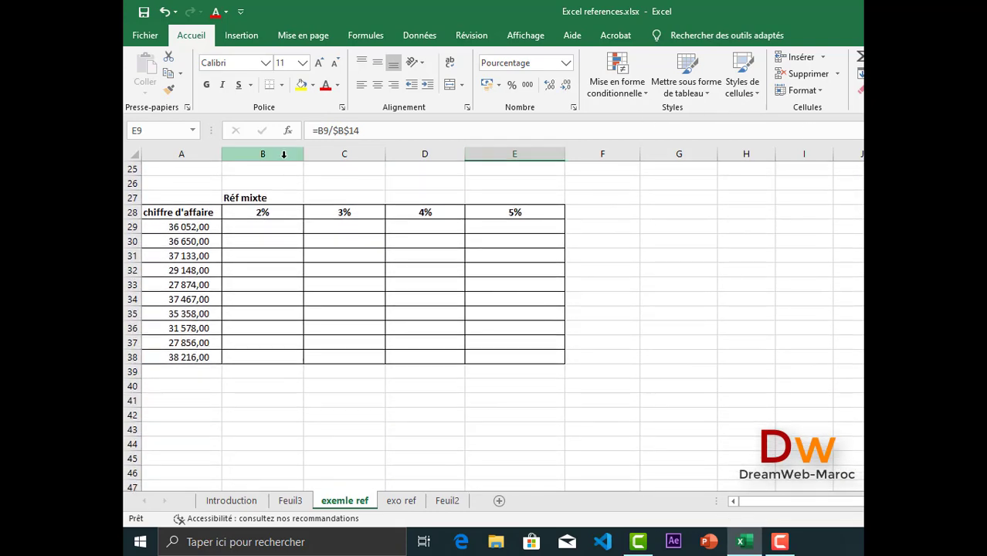
pyautogui.click(253, 201)
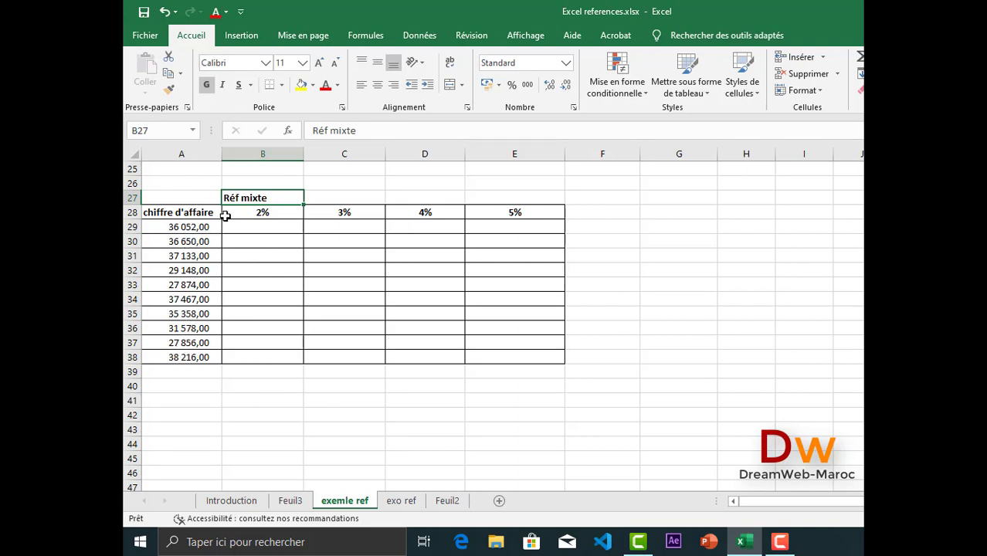
pyautogui.scroll(8, 226, 215)
pyautogui.scroll(-7, 225, 215)
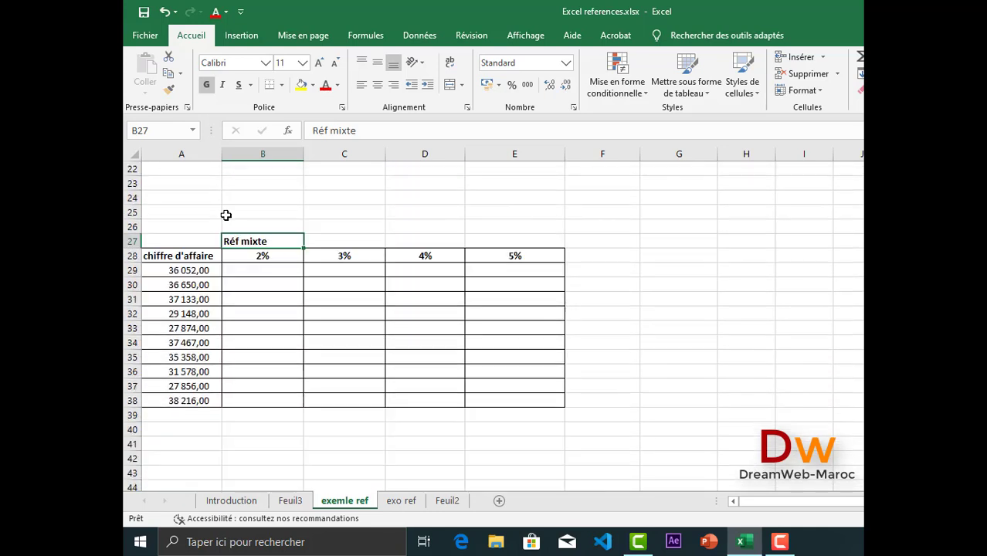
pyautogui.click(264, 259)
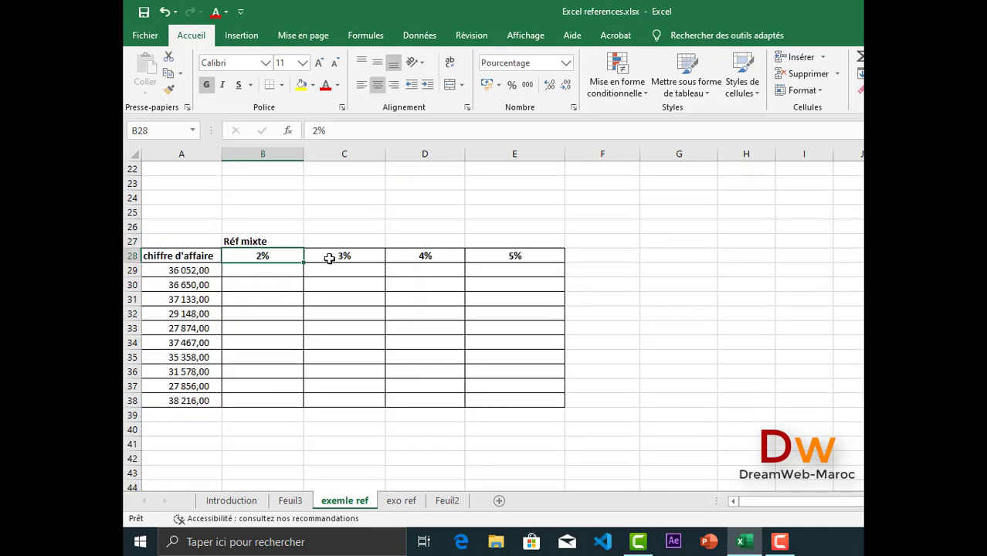
pyautogui.click(330, 258)
pyautogui.click(449, 258)
pyautogui.click(504, 260)
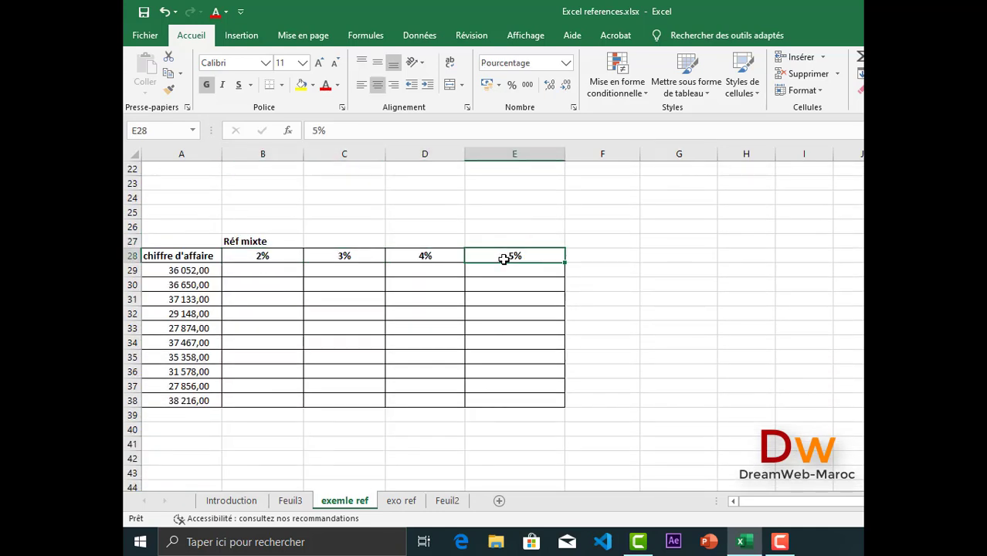
pyautogui.click(260, 270)
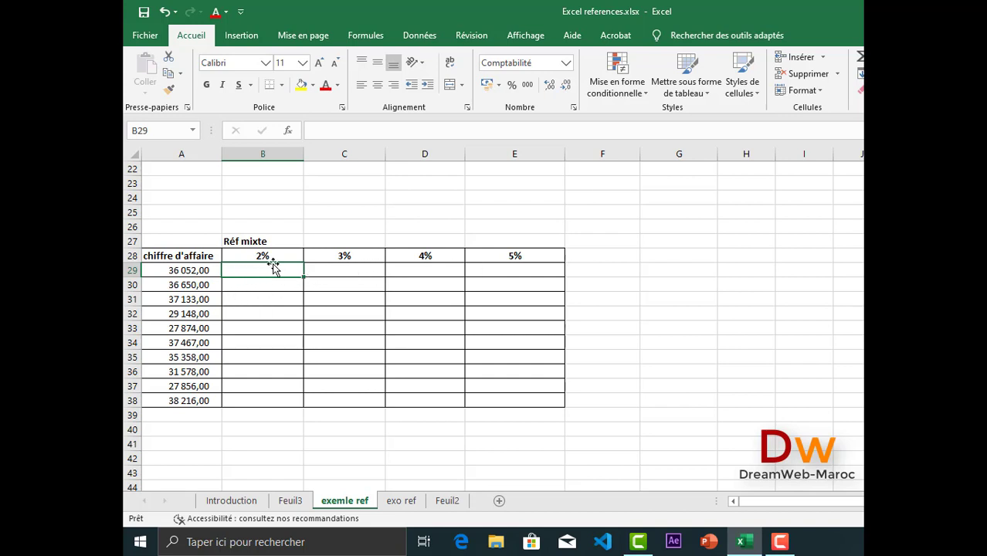
pyautogui.click(270, 257)
pyautogui.click(343, 257)
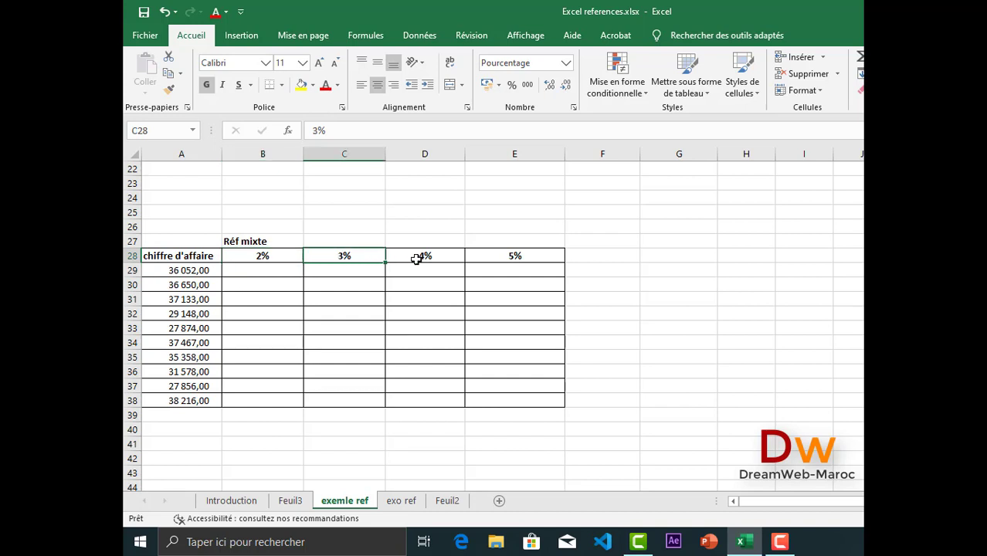
# Calculate the 2% commission in B29 with the relative formula =B28*A29
pyautogui.click(252, 270)
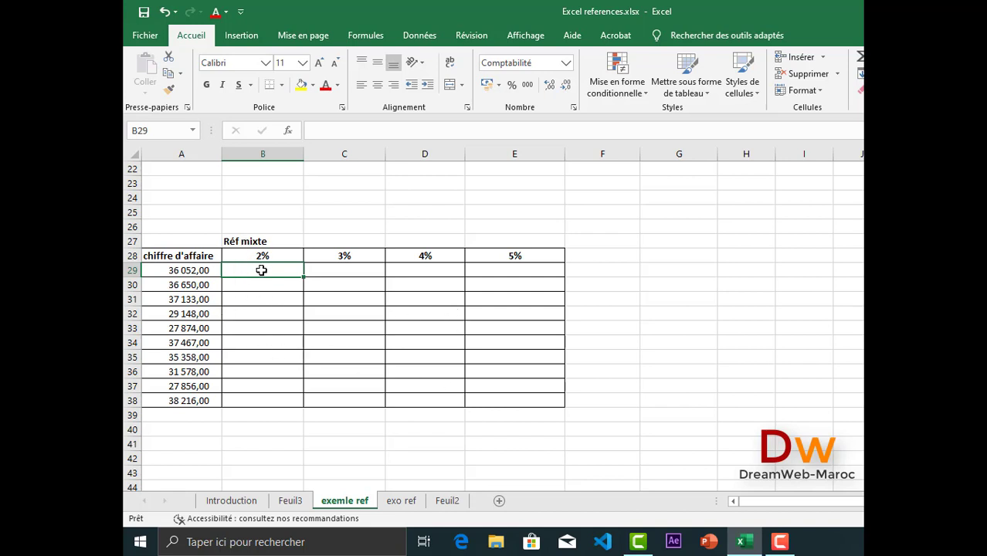
pyautogui.write('=')
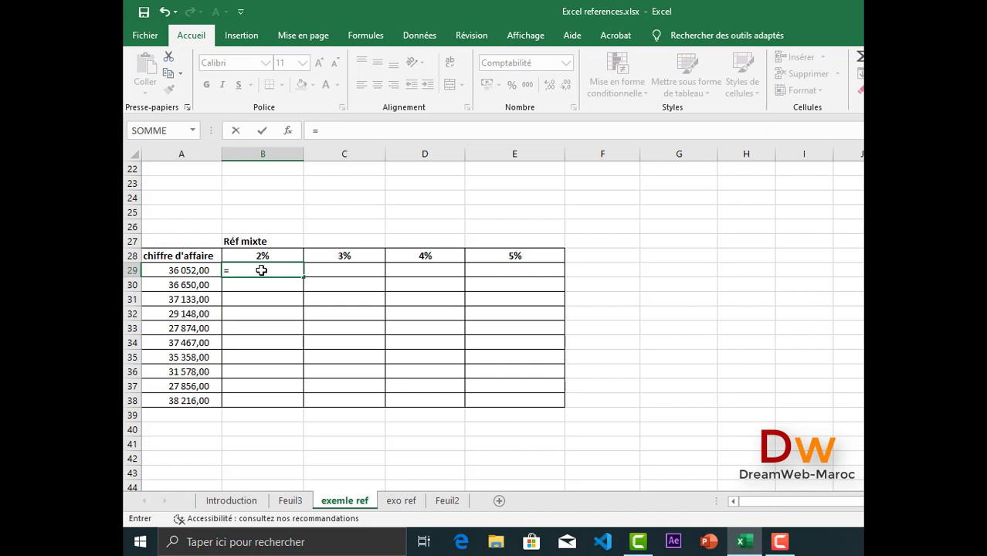
pyautogui.click(260, 255)
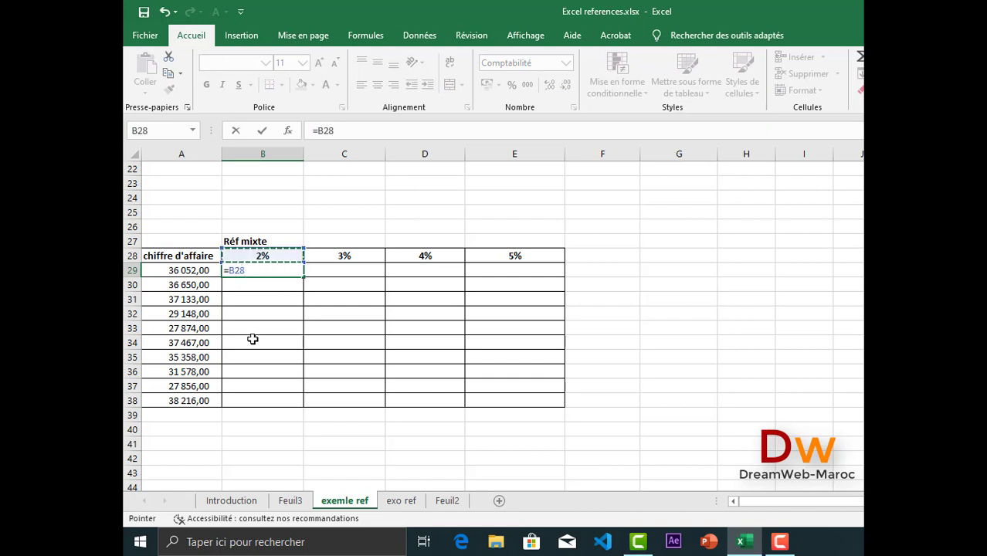
pyautogui.write('*')
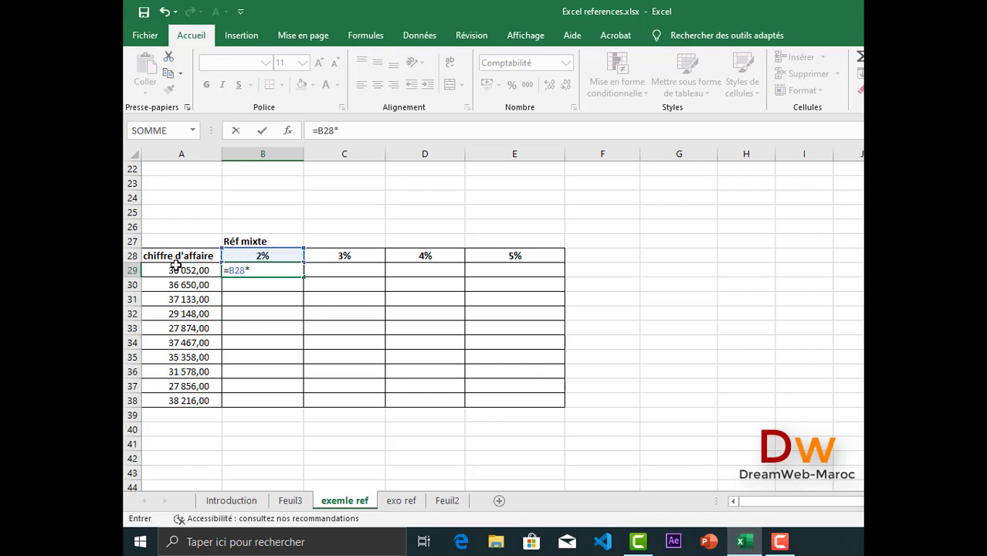
pyautogui.click(184, 272)
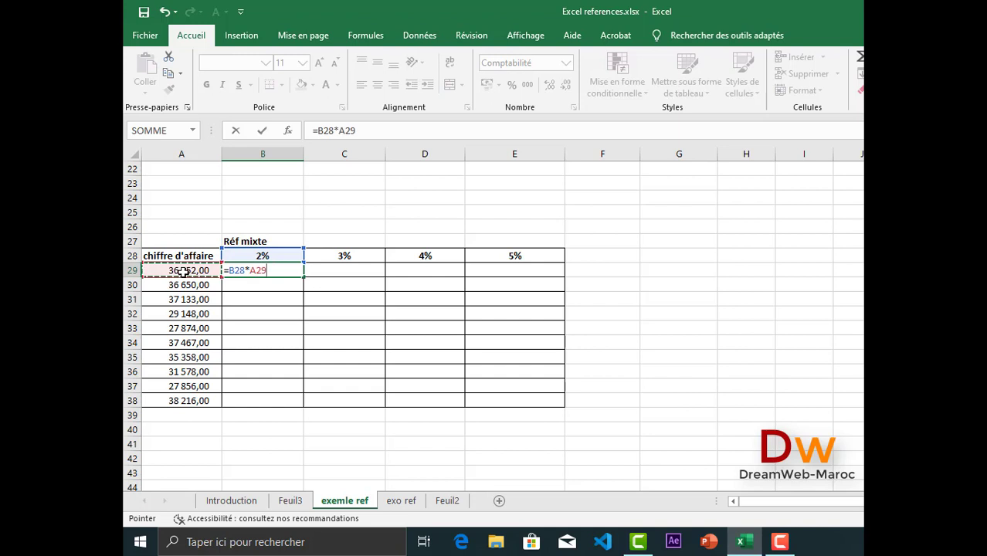
pyautogui.press('Return')
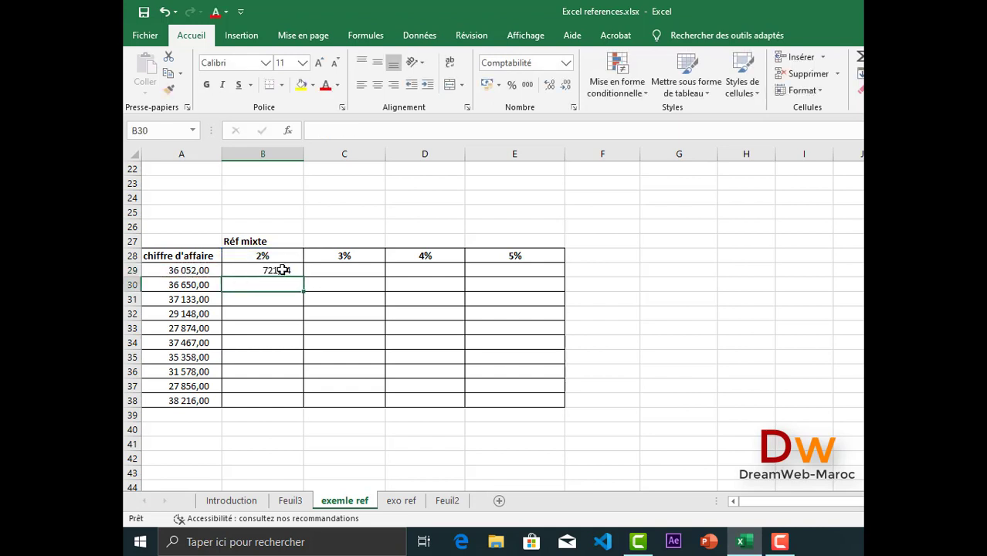
# Try filling the relative formula from B29 down to B38, check the references in B30, and clear B30:B38
pyautogui.click(282, 269)
pyautogui.moveTo(303, 277); pyautogui.dragTo(293, 400)
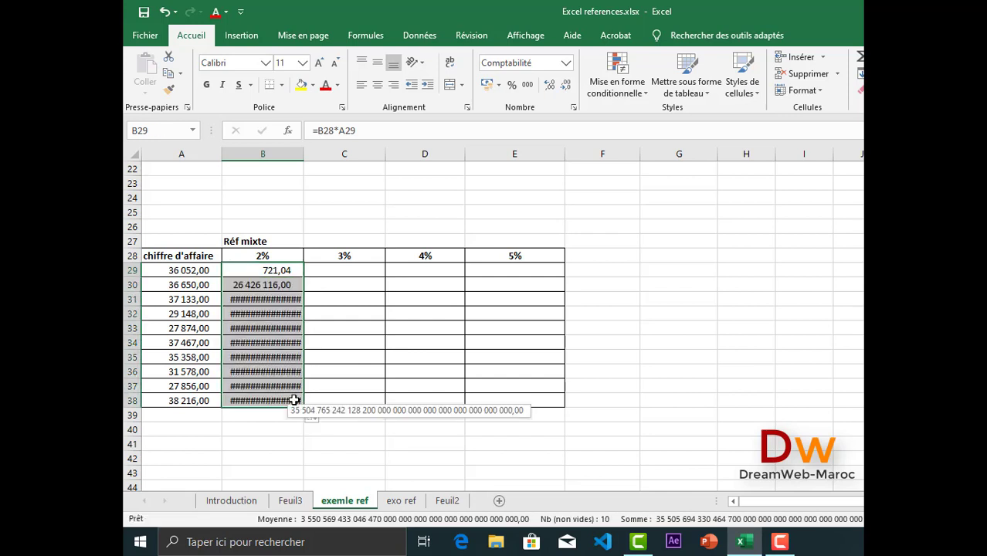
pyautogui.doubleClick(248, 285)
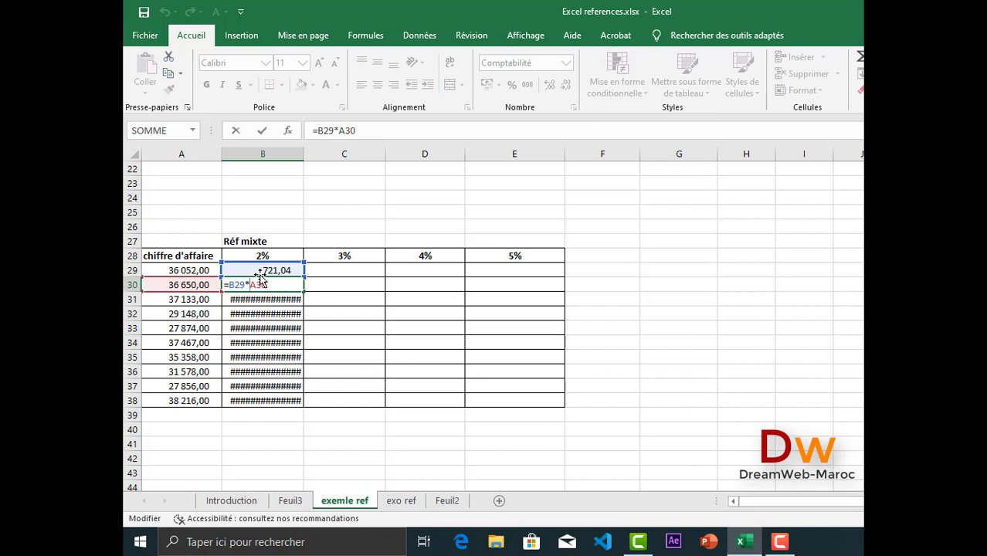
pyautogui.press('Return')
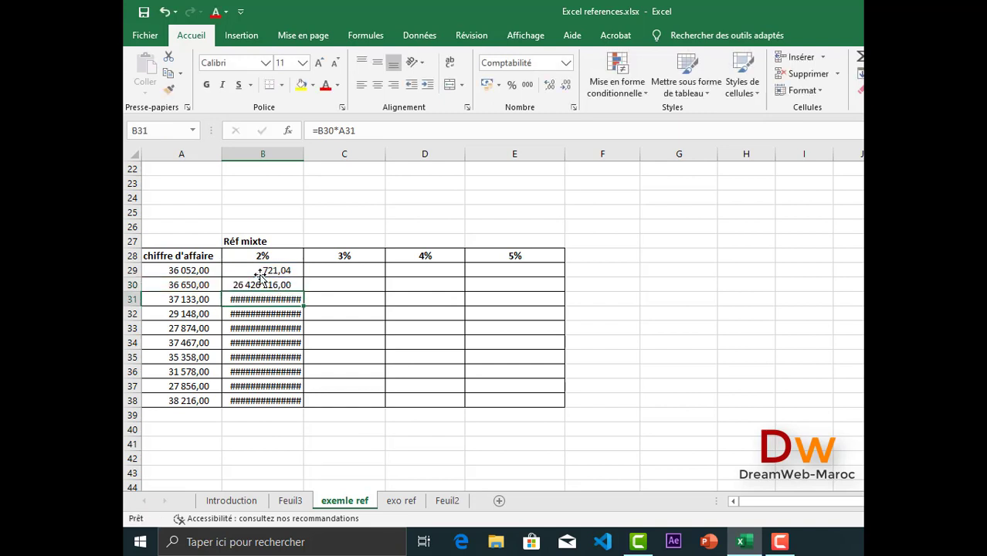
pyautogui.moveTo(259, 284); pyautogui.dragTo(260, 394)
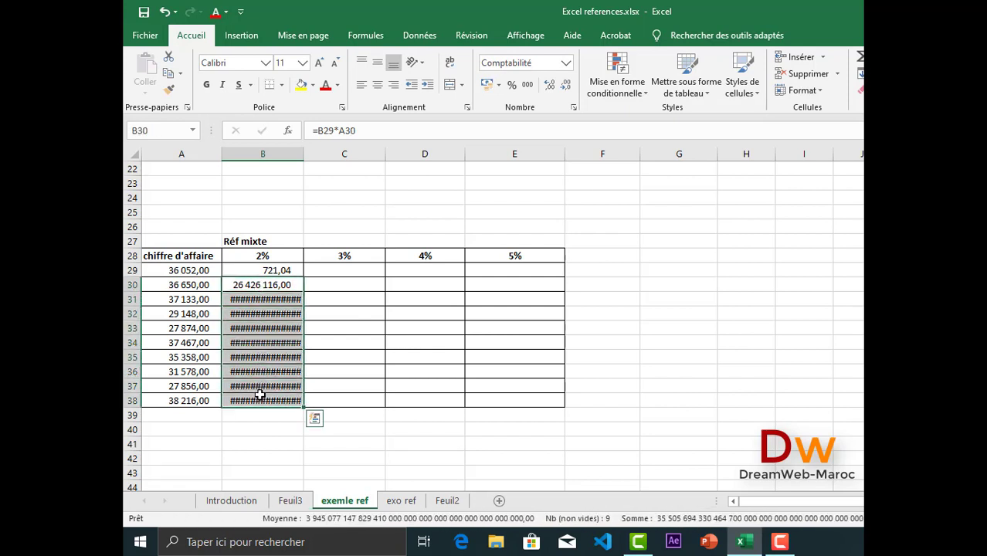
pyautogui.press('Delete')
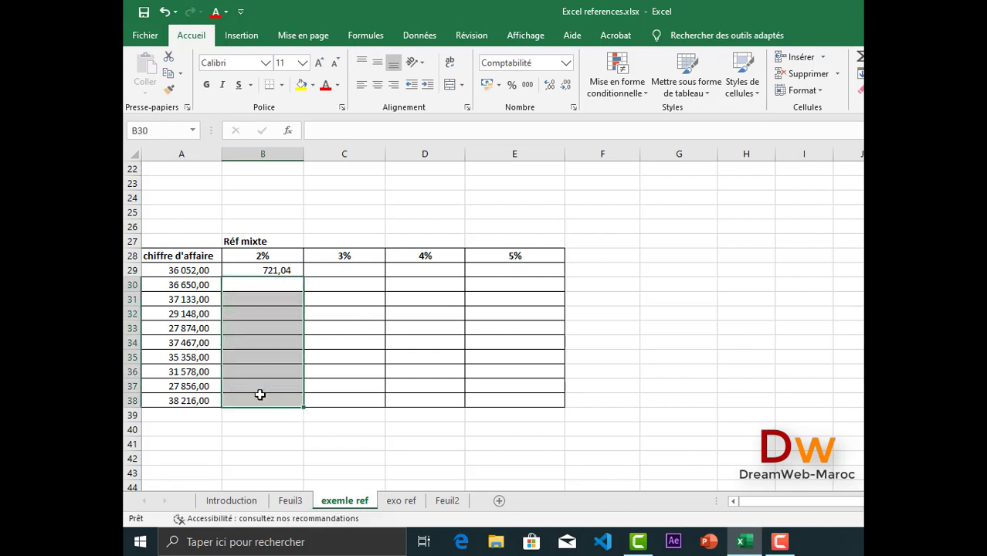
# Try filling the relative formula from B29 across to E29, check the references in C29, and clear B29:E29
pyautogui.click(271, 270)
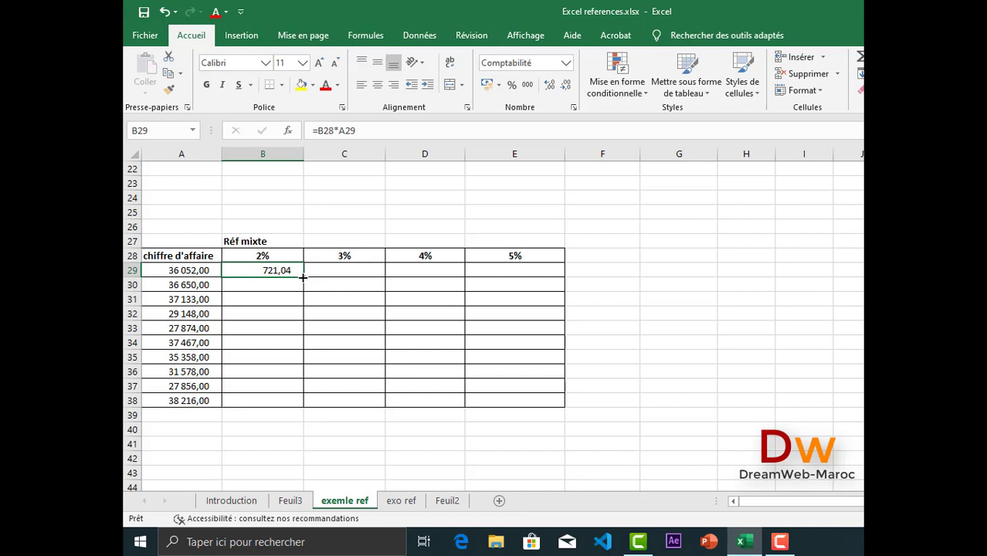
pyautogui.moveTo(303, 277); pyautogui.dragTo(516, 275)
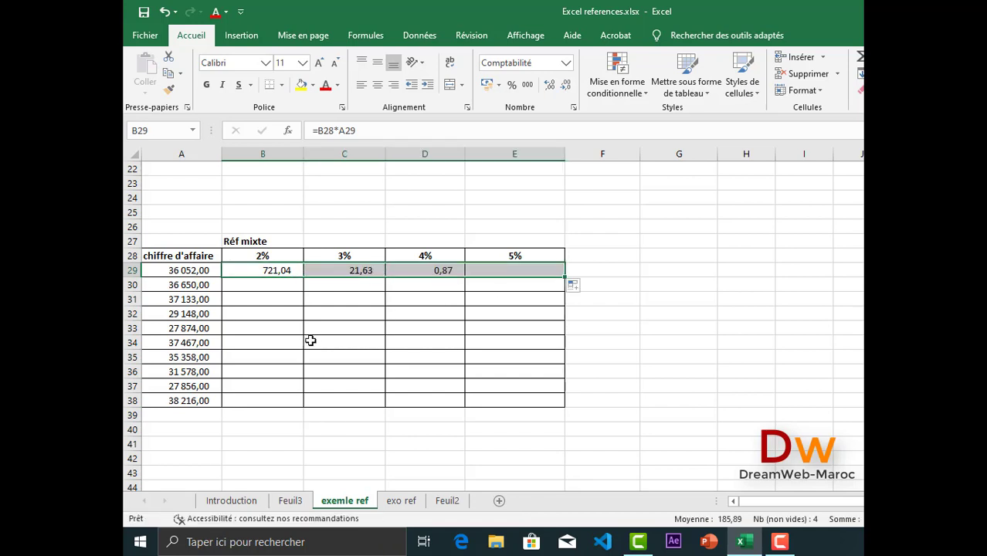
pyautogui.doubleClick(357, 270)
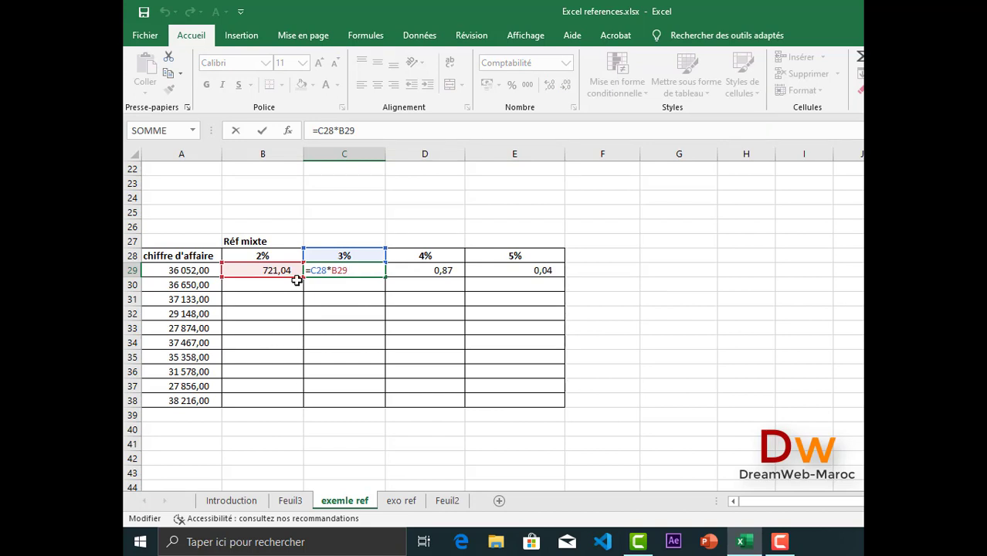
pyautogui.press('Return')
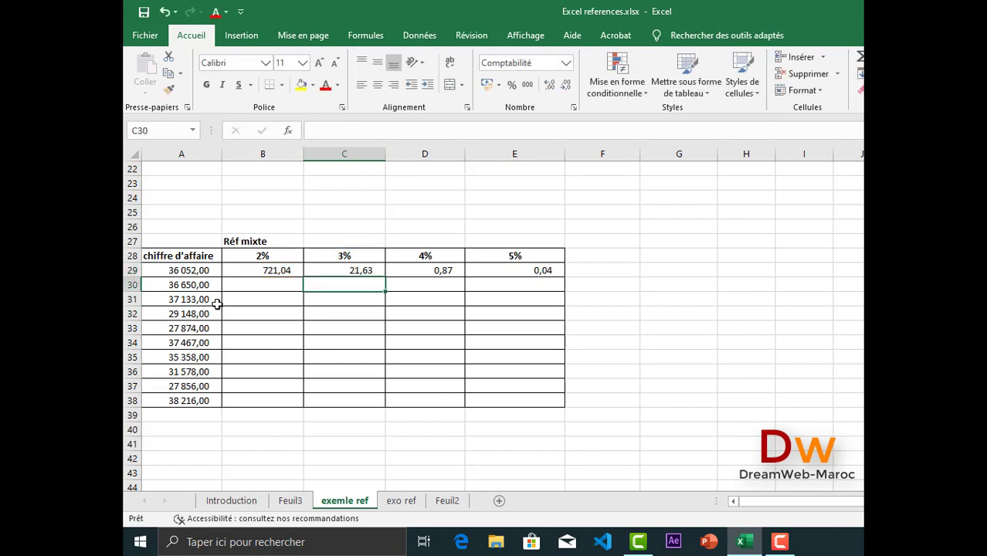
pyautogui.moveTo(263, 269); pyautogui.dragTo(502, 266)
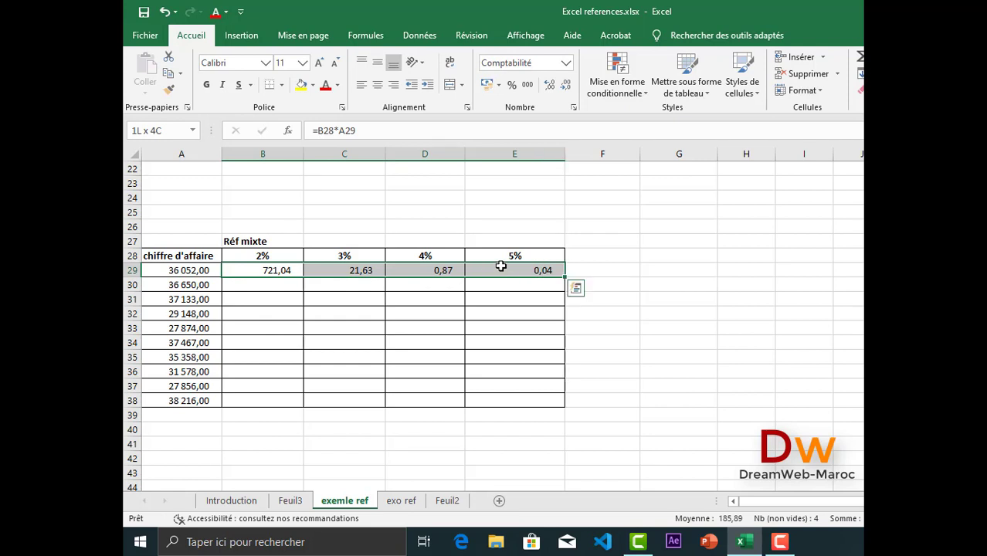
pyautogui.press('Delete')
pyautogui.click(300, 297)
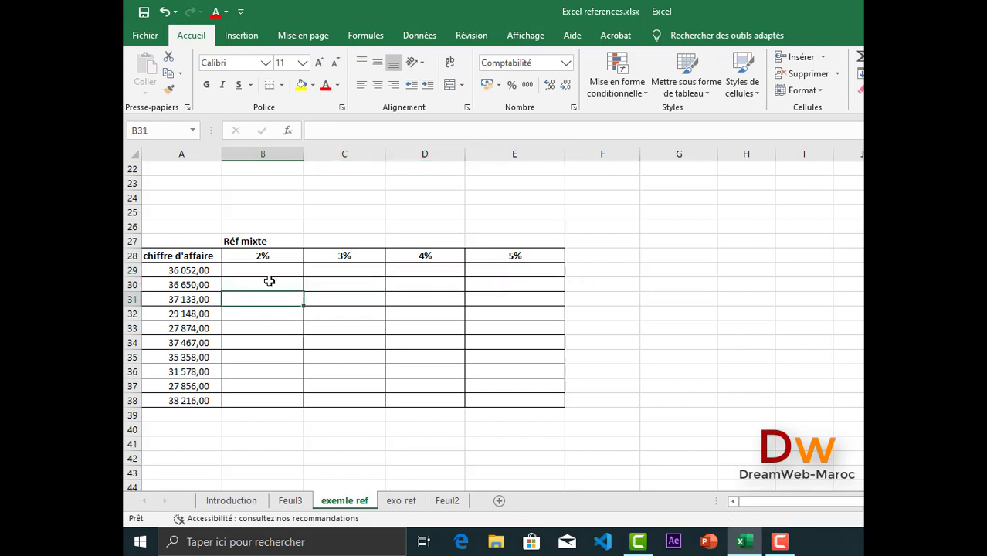
# Examine the revenue values in column A and the commission rates in row 28 to decide which references need locking
pyautogui.moveTo(177, 271); pyautogui.dragTo(177, 394)
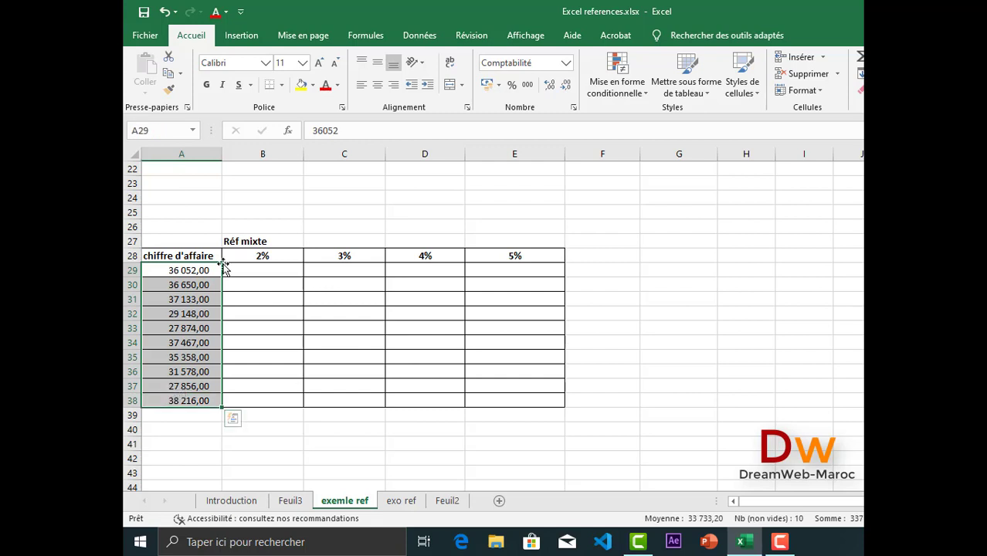
pyautogui.click(245, 256)
pyautogui.moveTo(246, 255); pyautogui.dragTo(491, 252)
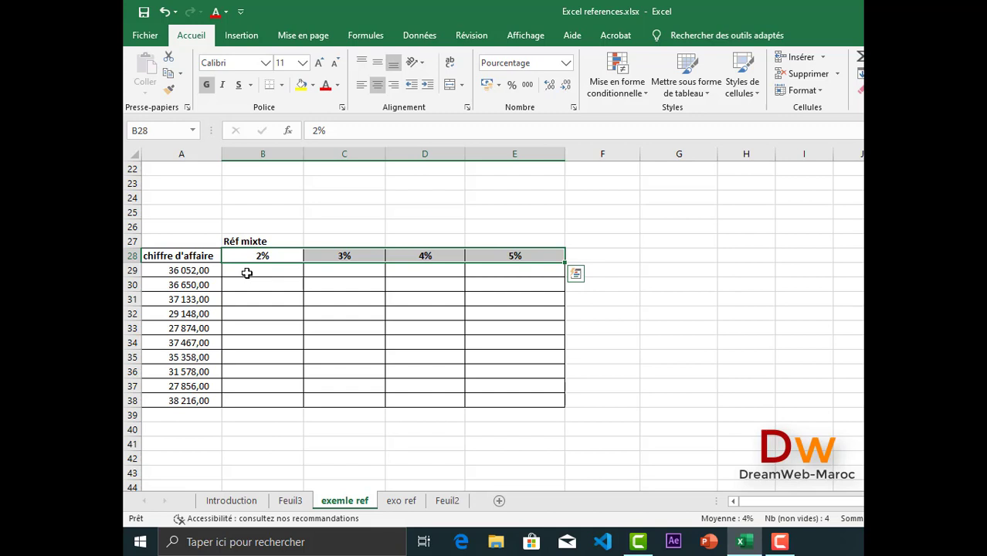
pyautogui.click(246, 273)
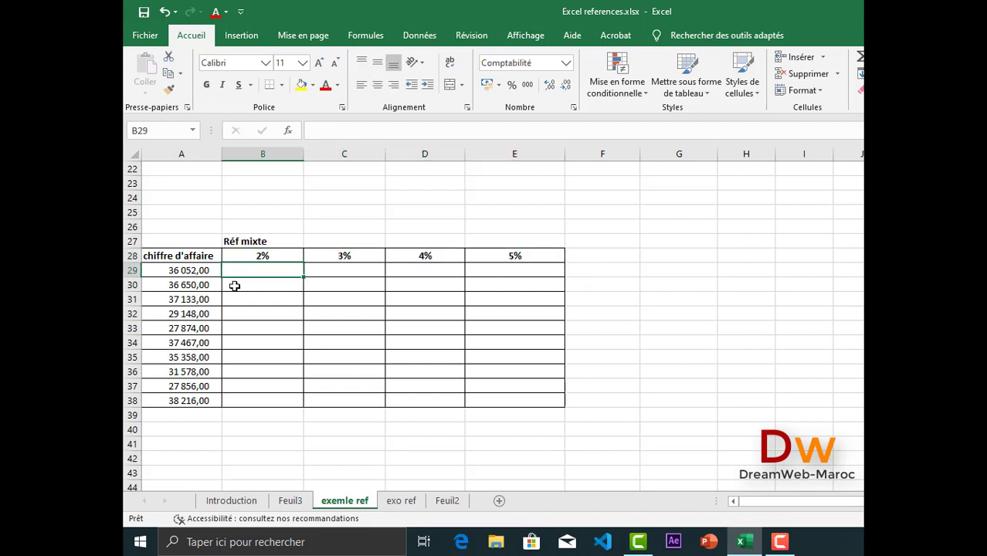
pyautogui.click(130, 256)
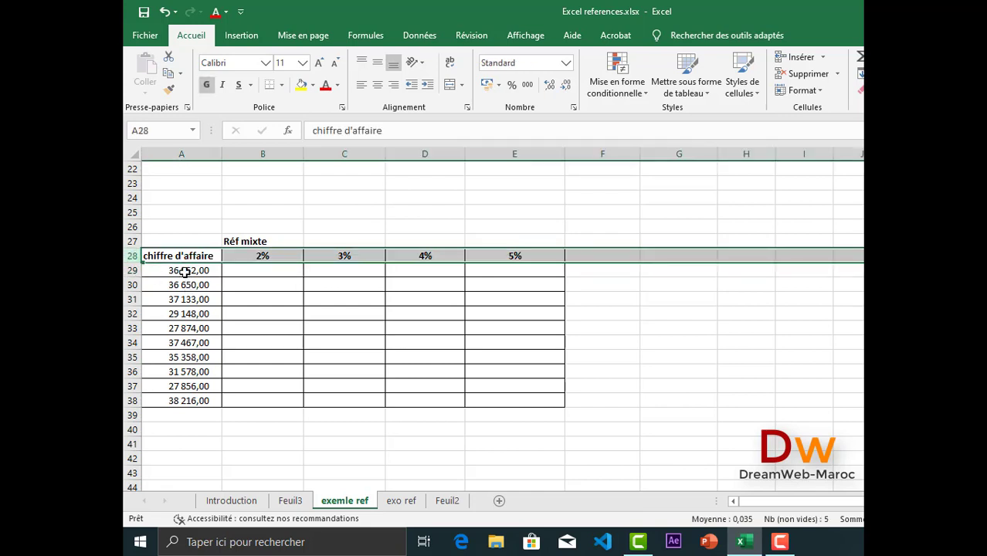
pyautogui.moveTo(185, 270); pyautogui.dragTo(186, 386)
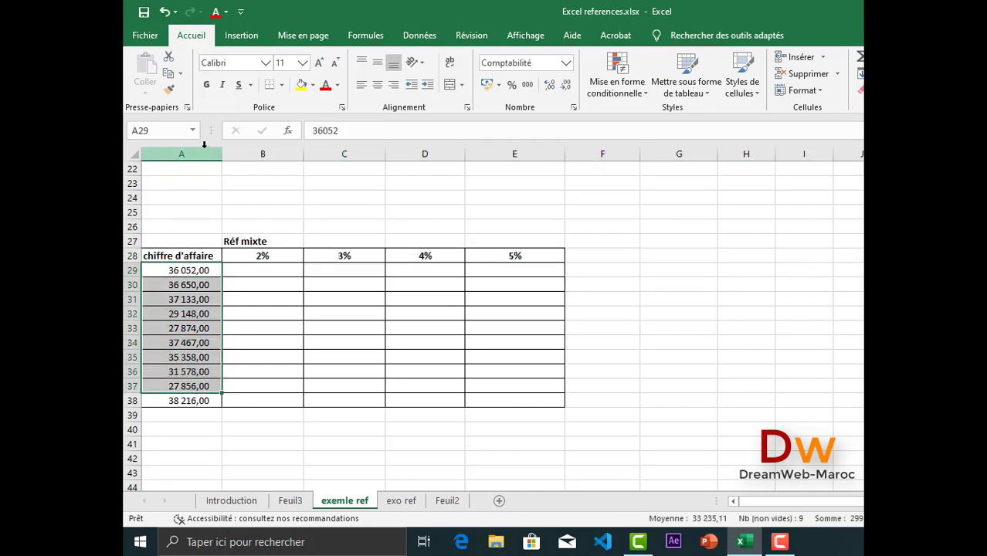
# Enter the formula =B28*A29 in B29, multiplying the 2% rate by the first revenue value
pyautogui.click(244, 275)
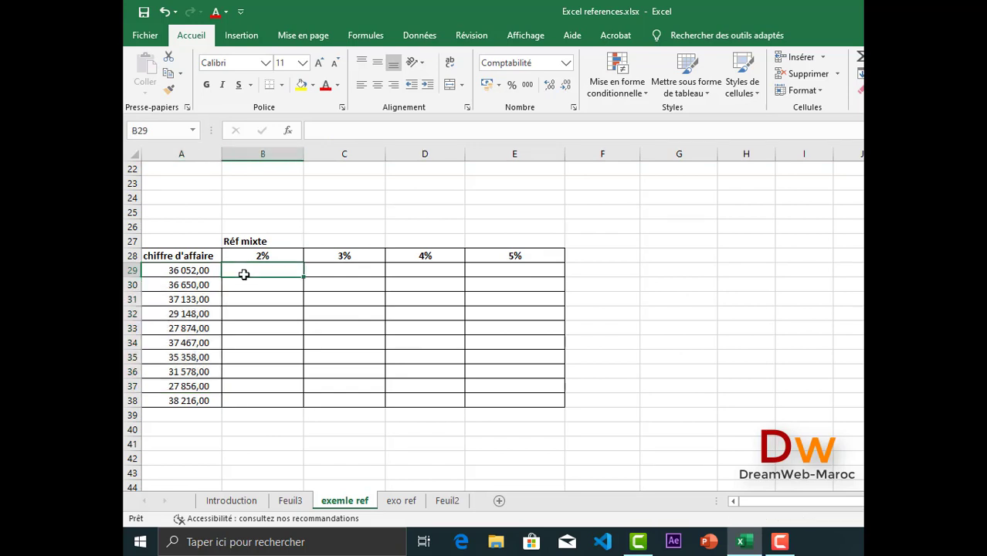
pyautogui.write('=')
pyautogui.click(257, 256)
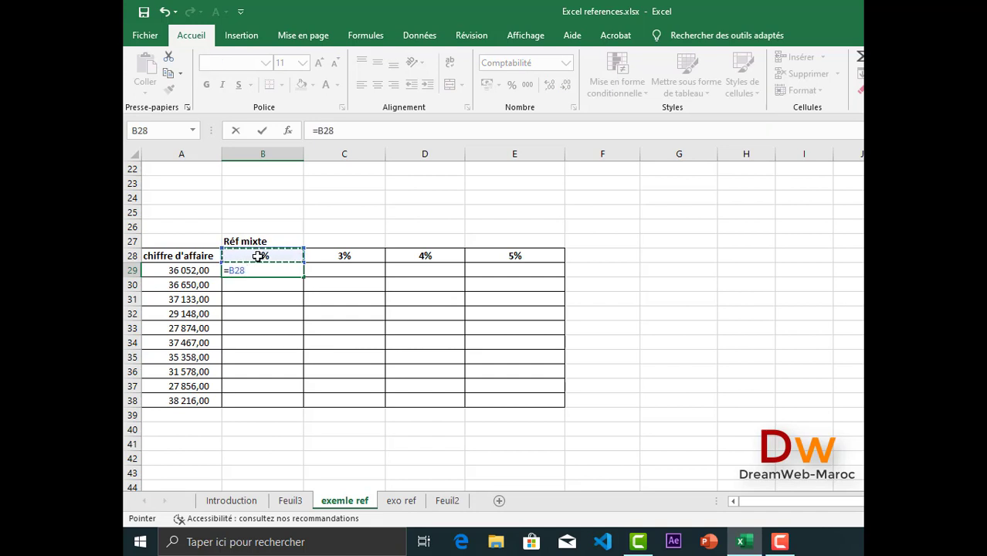
pyautogui.write('*')
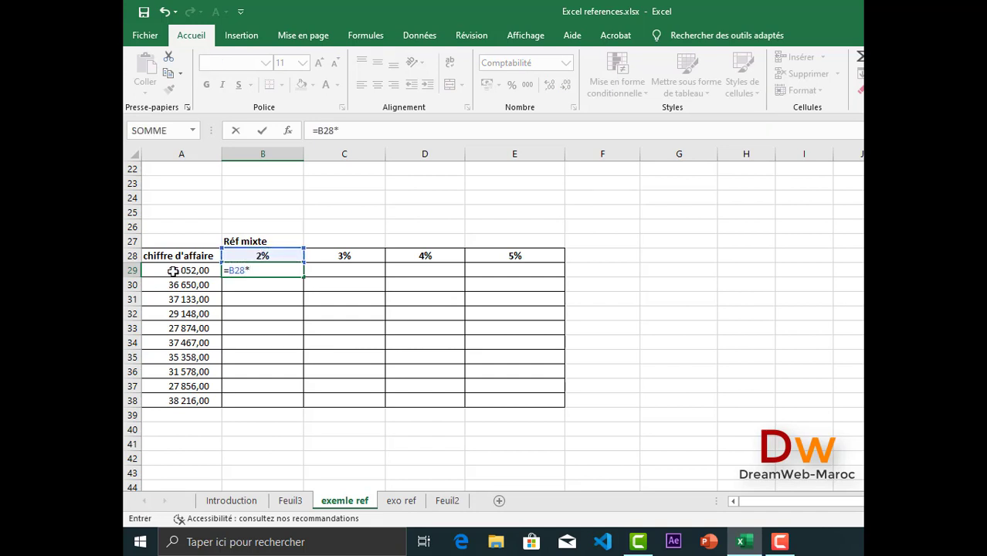
pyautogui.click(172, 270)
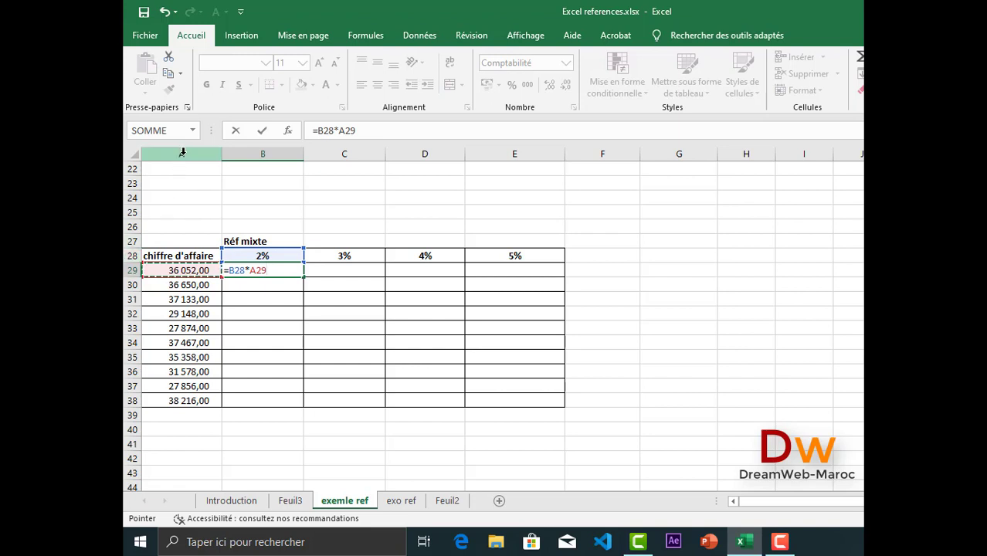
# Lock row 28 and column A in B29's formula so it reads =B$28*$A29, review both locked parts, and validate it
pyautogui.click(235, 270)
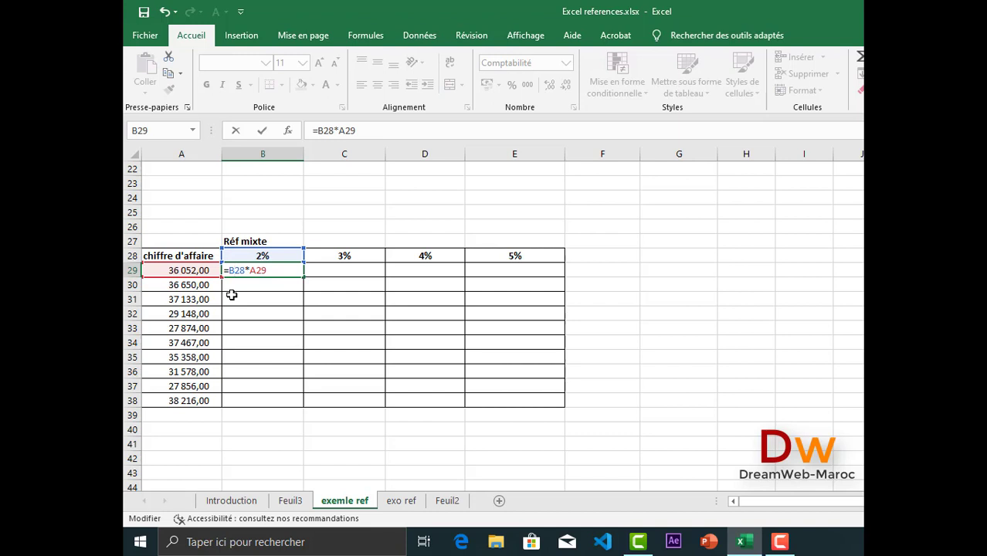
pyautogui.press('F4')
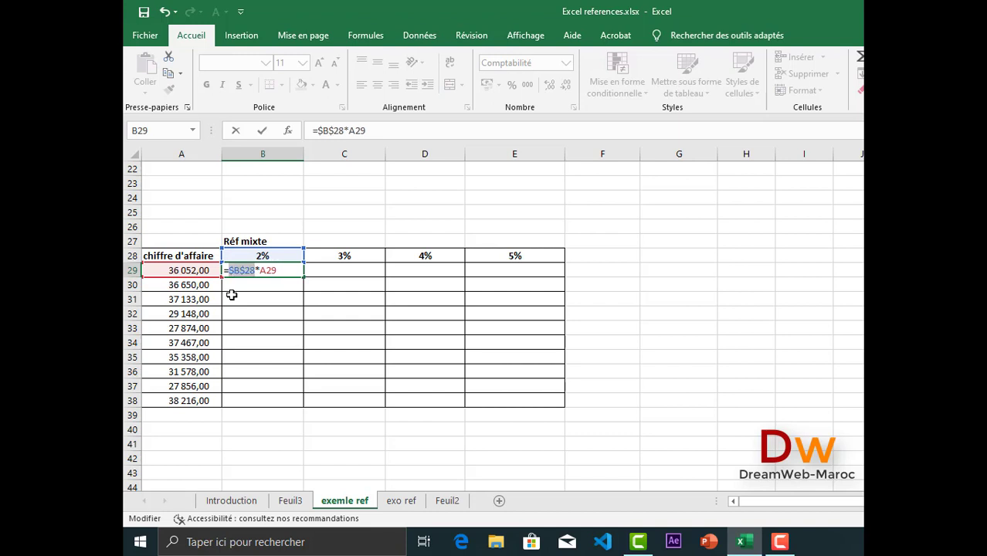
pyautogui.press('F4')
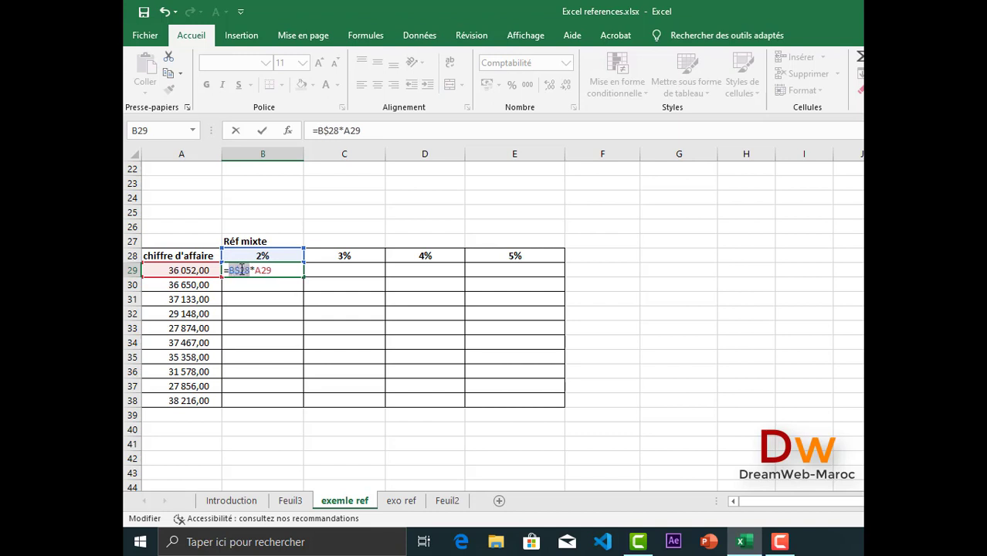
pyautogui.click(239, 270)
pyautogui.press('F4')
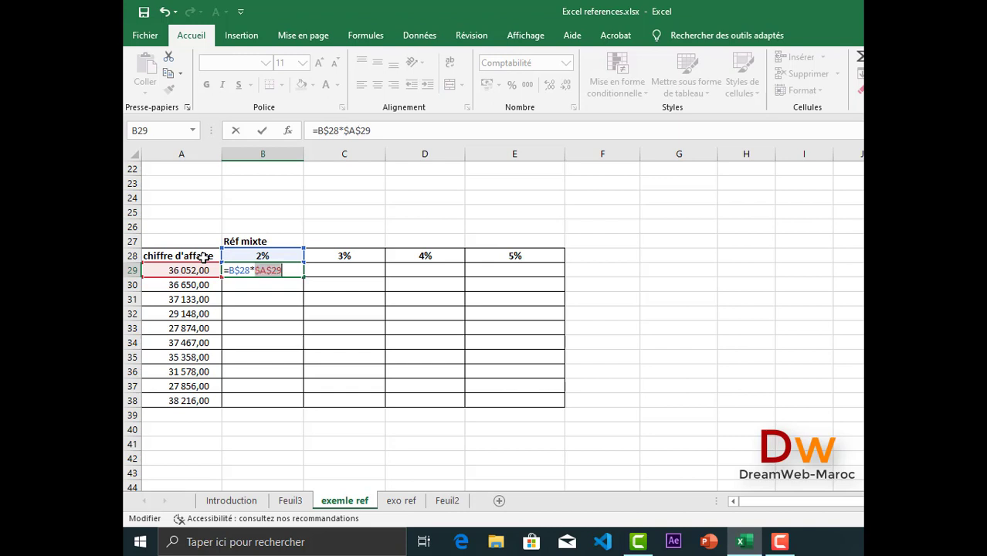
pyautogui.press('F4')
pyautogui.press('F4')
pyautogui.click(258, 271)
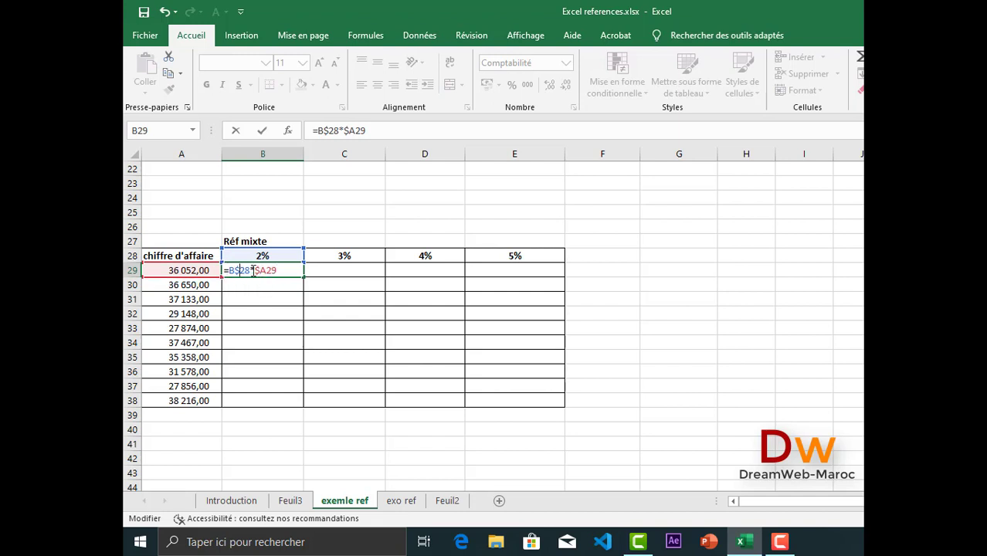
pyautogui.moveTo(250, 269); pyautogui.dragTo(235, 270)
pyautogui.click(265, 269)
pyautogui.moveTo(265, 269); pyautogui.dragTo(257, 270)
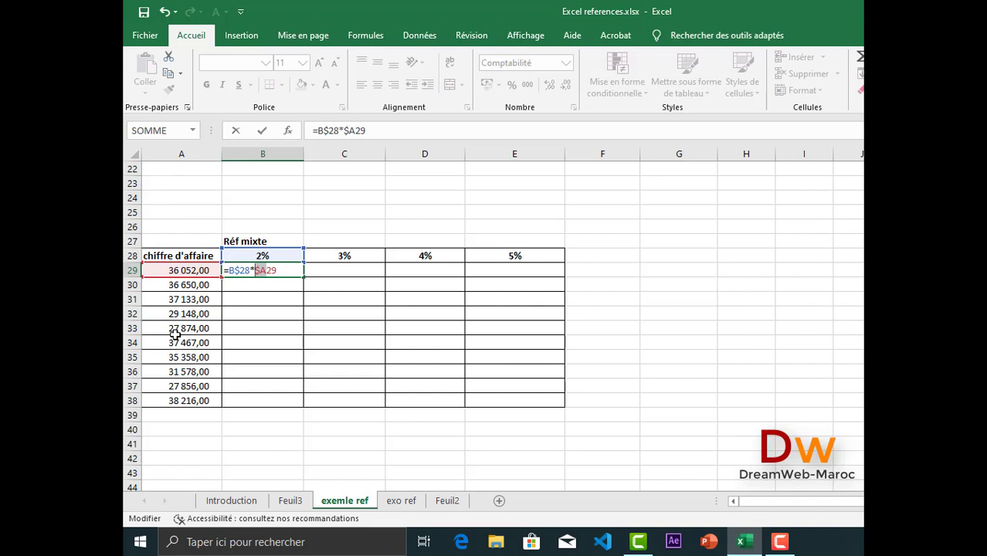
pyautogui.press('Return')
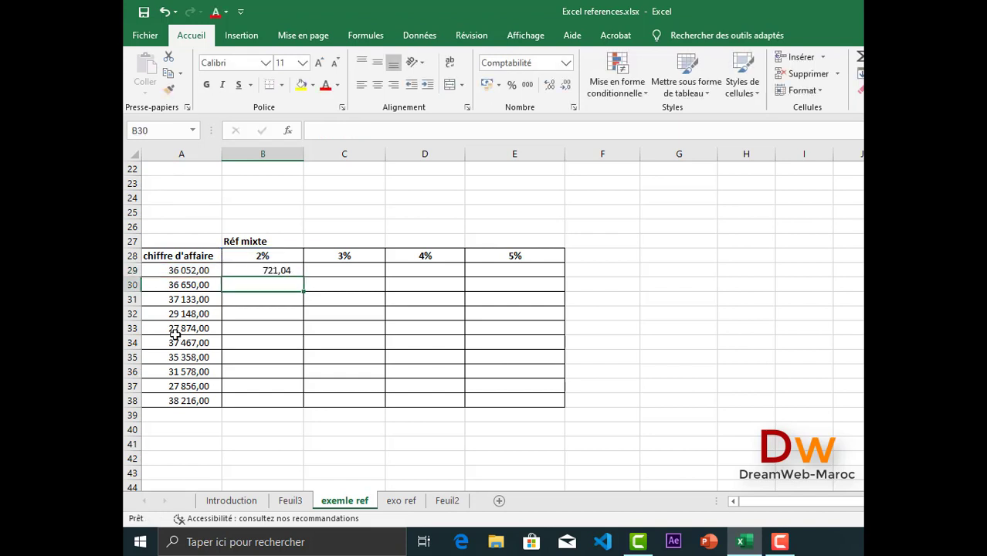
# Fill the mixed-reference formula from B29 across to E29
pyautogui.click(273, 270)
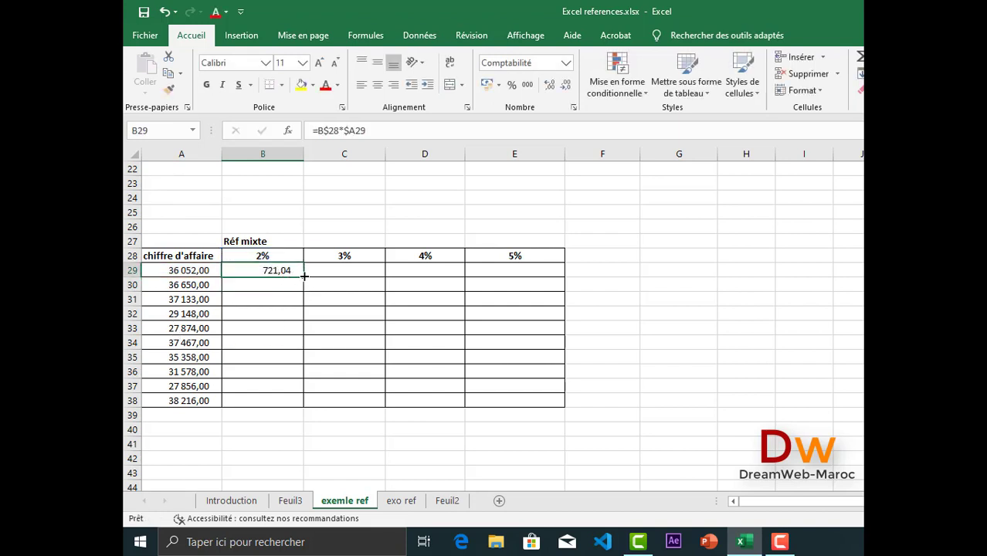
pyautogui.moveTo(304, 279); pyautogui.dragTo(532, 270)
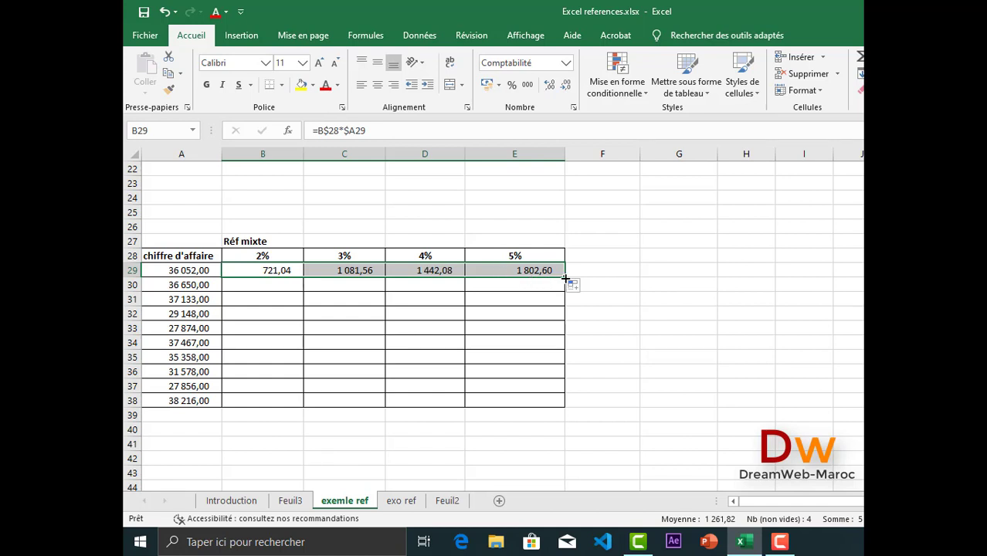
# Fill the formulas in B29:E29 down to row 38 and check the references used in D33 and E38
pyautogui.moveTo(564, 278); pyautogui.dragTo(560, 405)
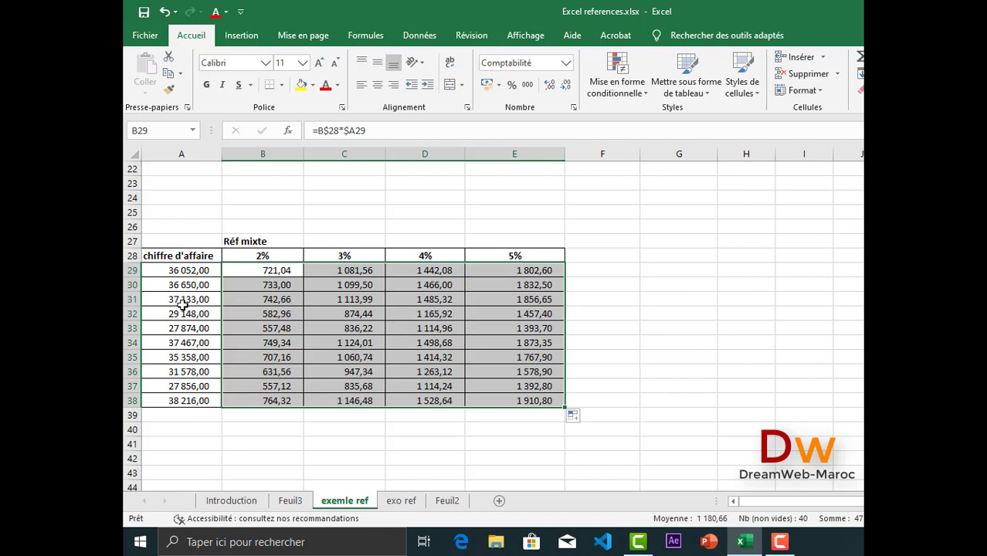
pyautogui.doubleClick(437, 328)
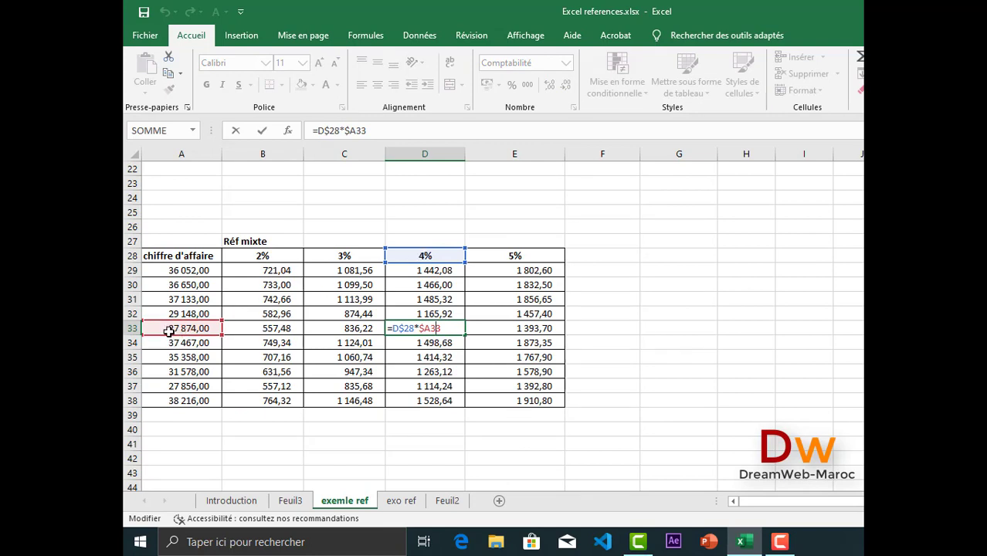
pyautogui.press('Return')
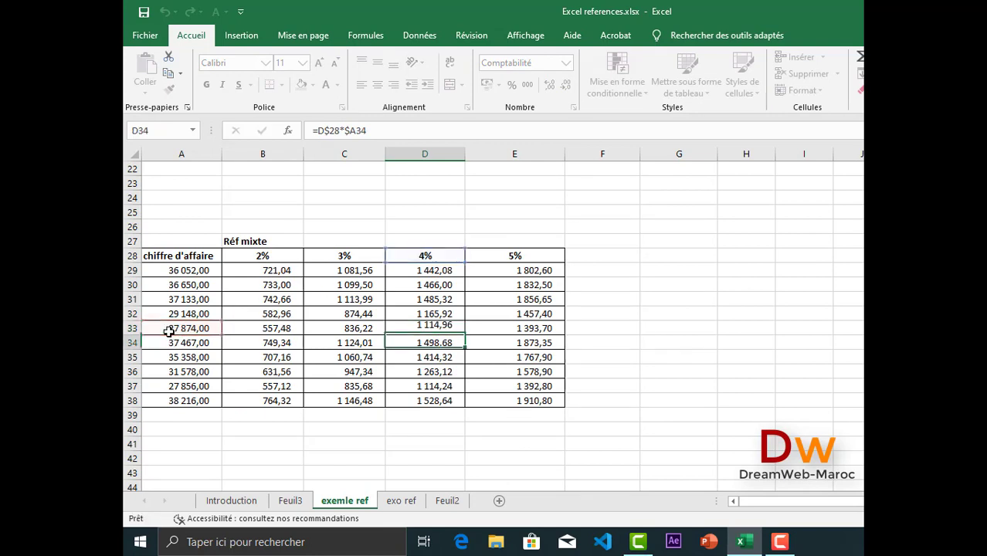
pyautogui.click(531, 401)
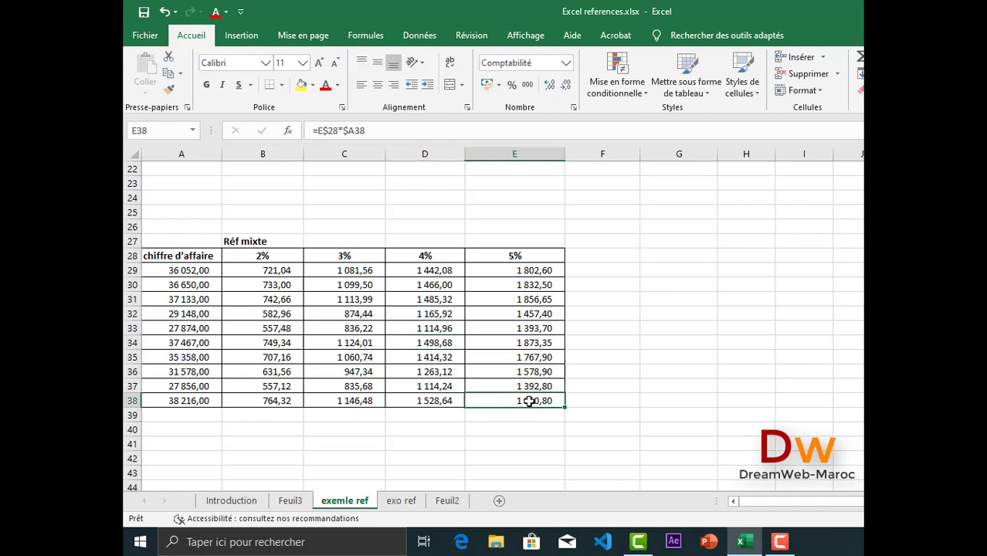
pyautogui.doubleClick(531, 401)
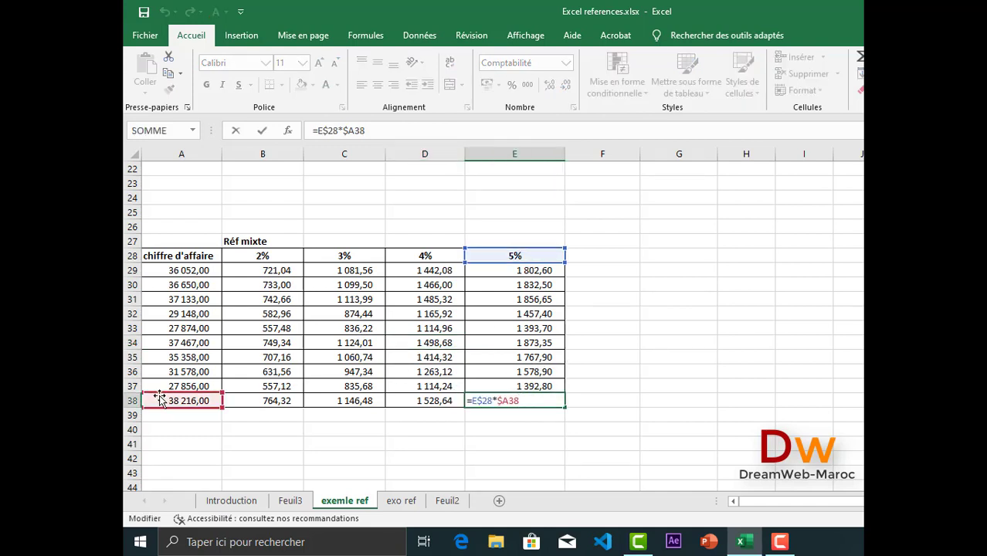
pyautogui.press('Return')
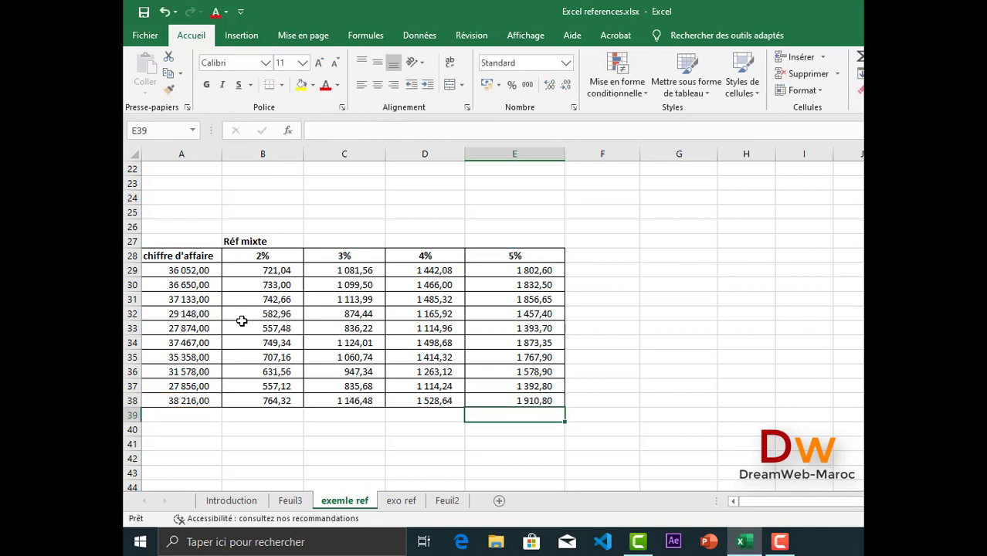
# Review the rates in row 28 and revenues in column A against the locked row and column in B29's formula
pyautogui.moveTo(246, 256); pyautogui.dragTo(498, 255)
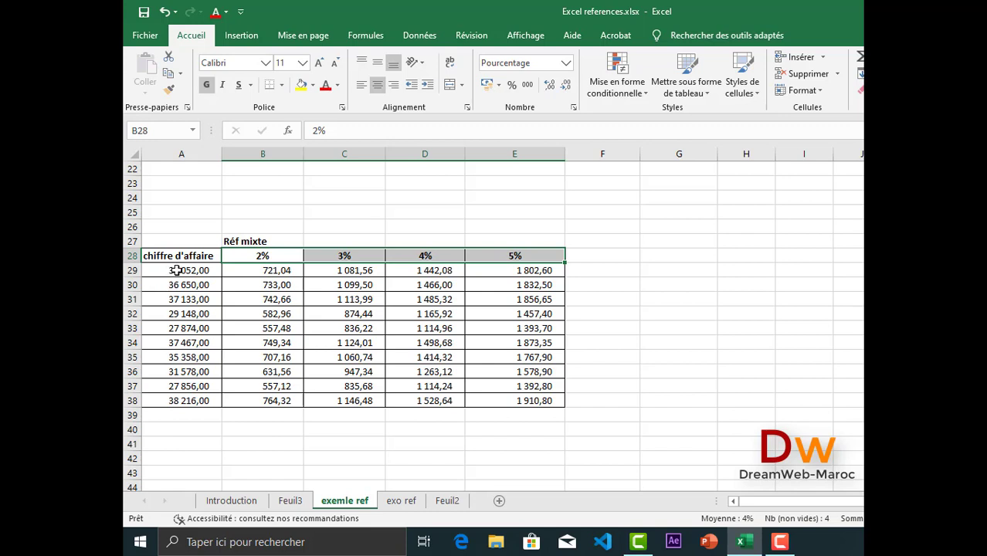
pyautogui.keyDown('ctrl'); pyautogui.moveTo(176, 271); pyautogui.dragTo(177, 397); pyautogui.keyUp('ctrl')
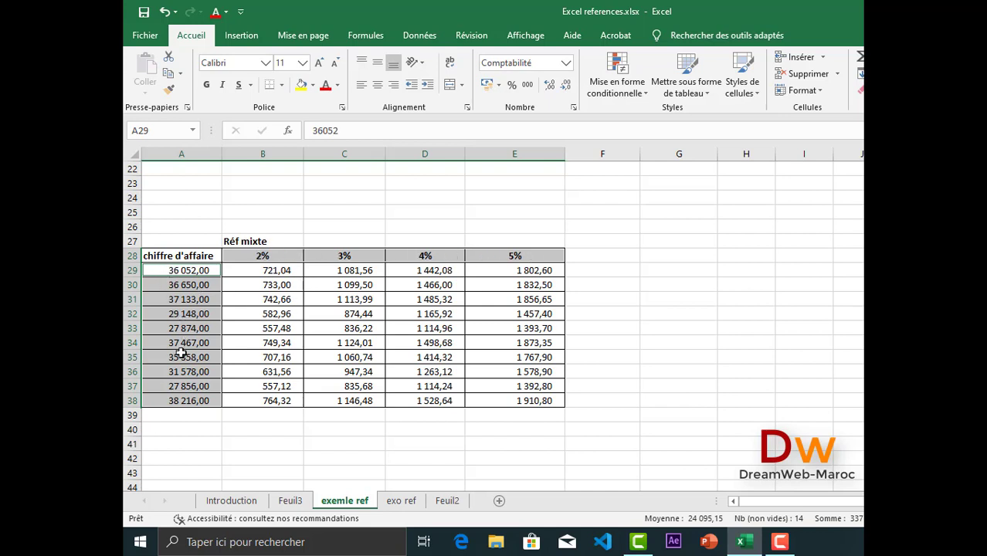
pyautogui.click(255, 271)
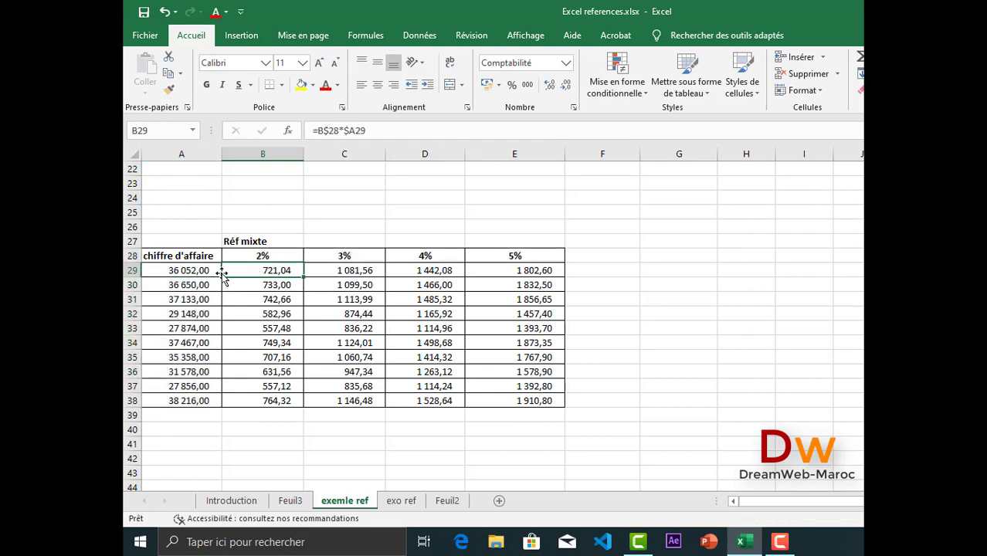
pyautogui.click(131, 255)
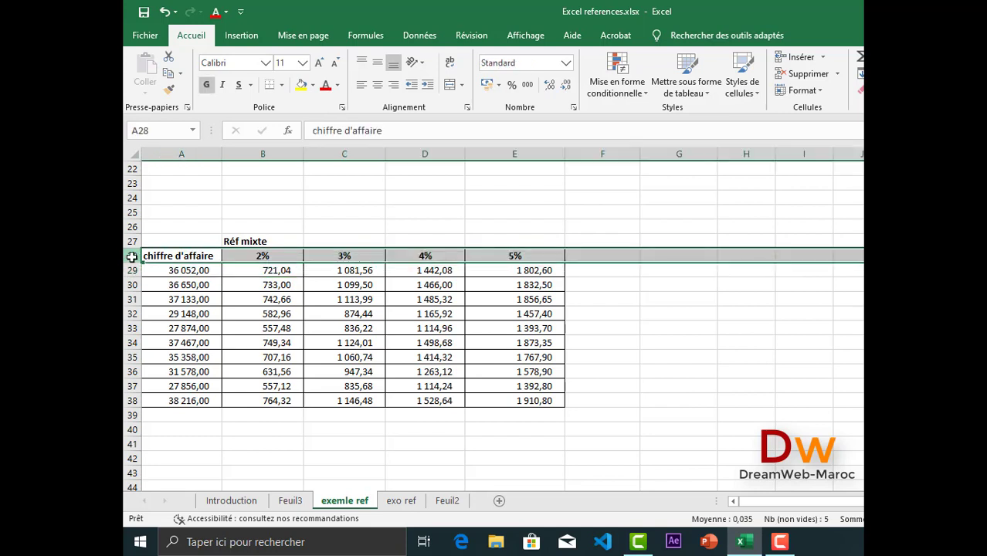
pyautogui.click(183, 155)
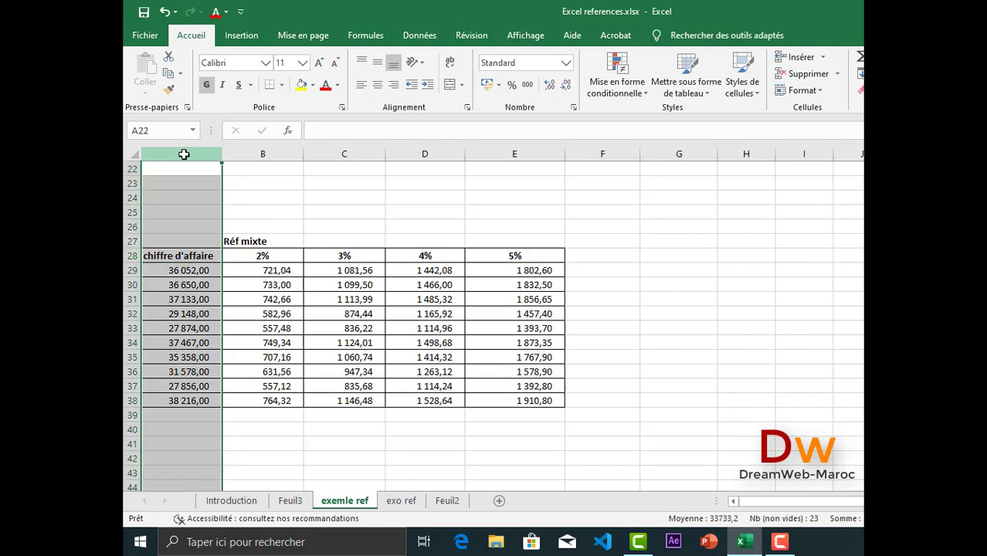
pyautogui.click(244, 270)
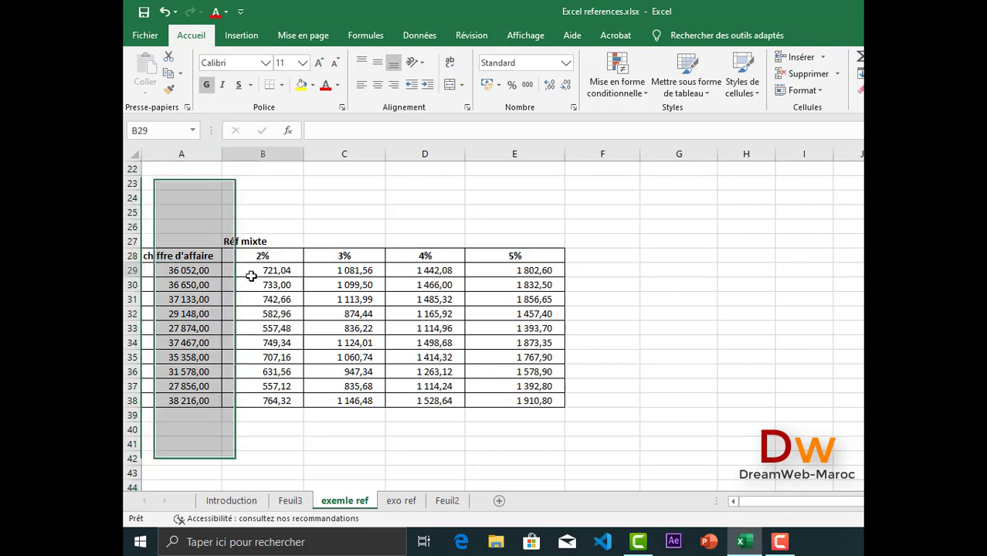
pyautogui.click(131, 256)
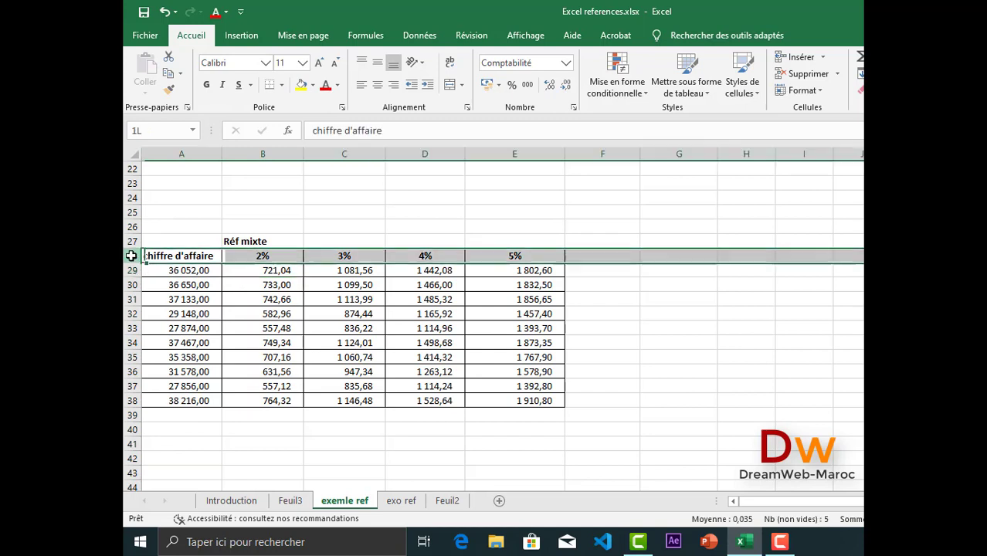
pyautogui.click(182, 154)
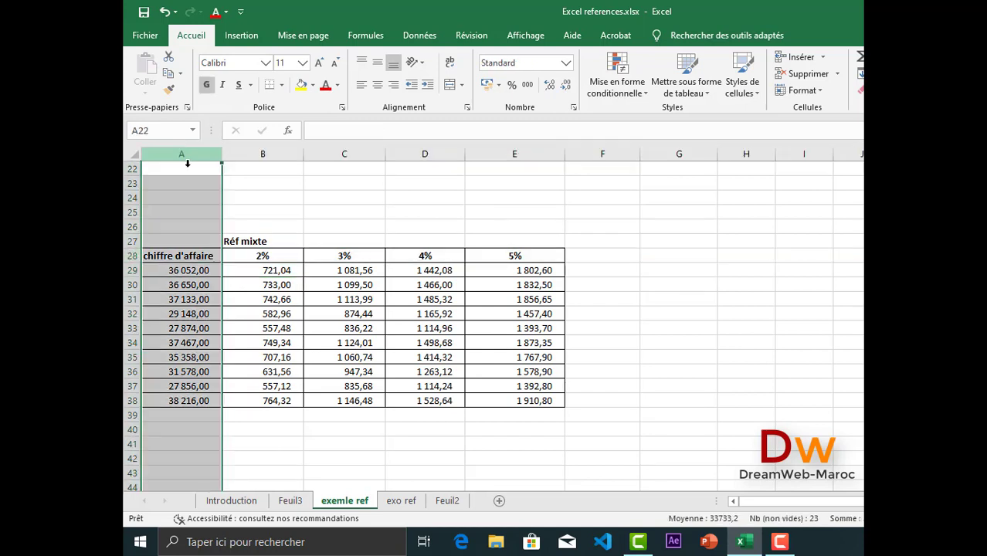
pyautogui.click(259, 270)
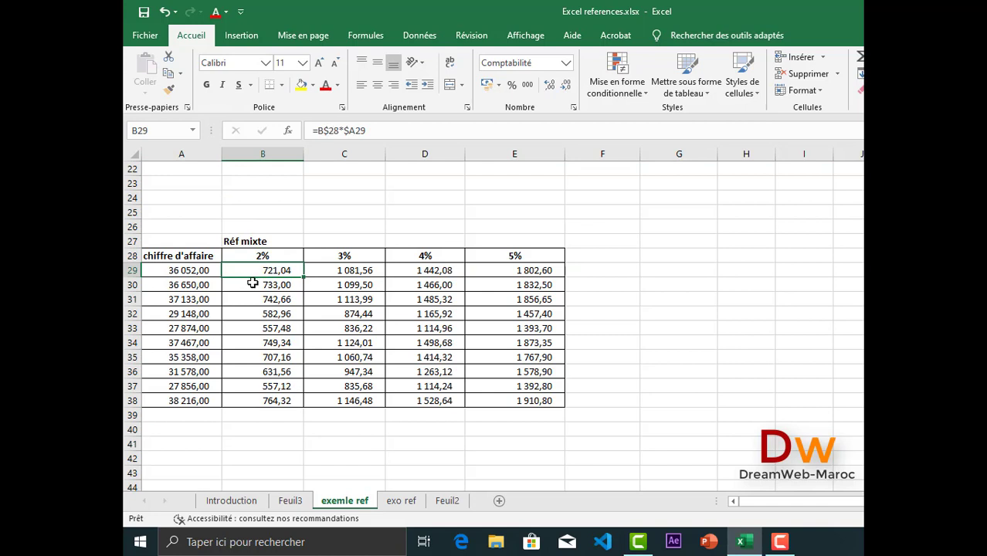
pyautogui.moveTo(340, 131)
pyautogui.mouseDown()
pyautogui.moveTo(319, 131)
pyautogui.moveTo(344, 130)
pyautogui.mouseUp()
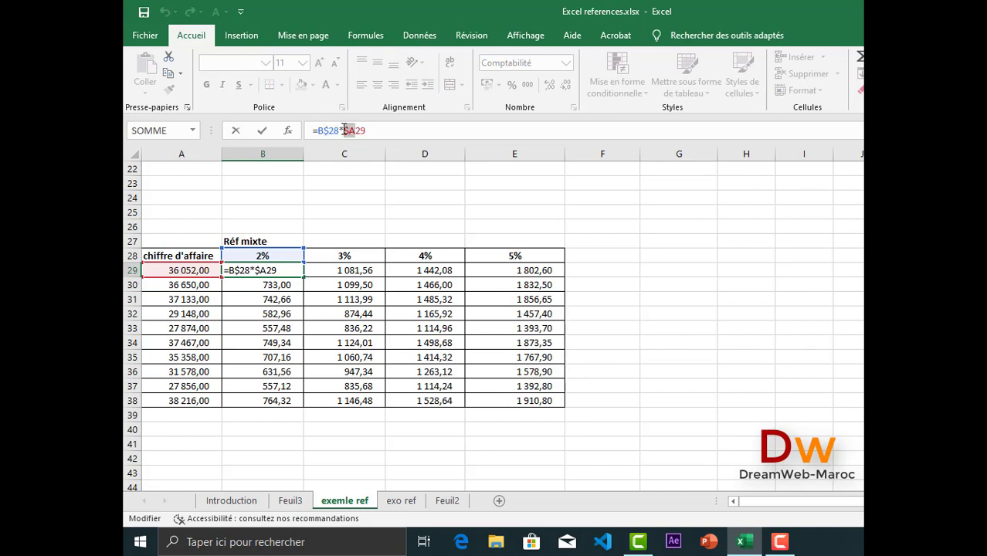
pyautogui.press('Return')
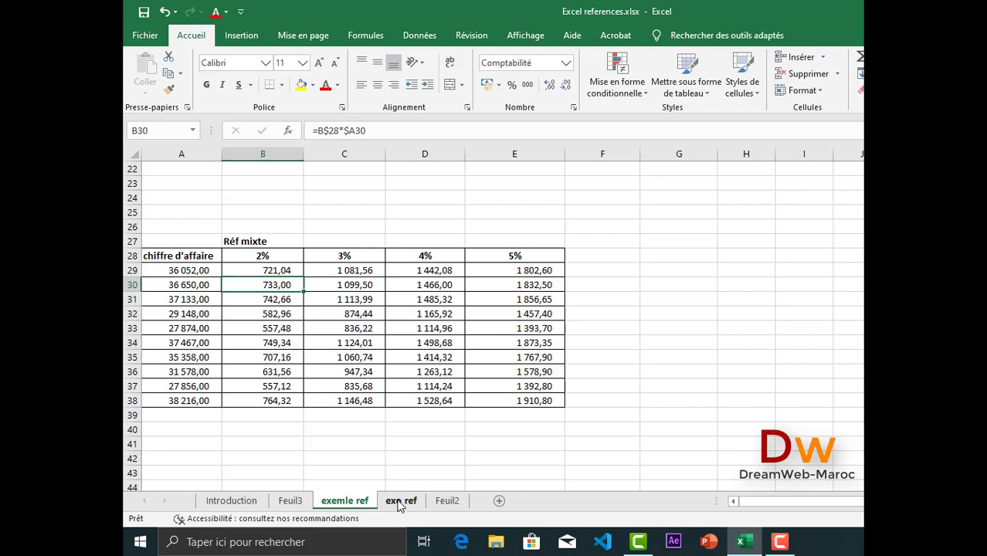
# Open the exo ref sheet and examine the first exercise's purchase price in B4 and margins in row 3
pyautogui.click(400, 502)
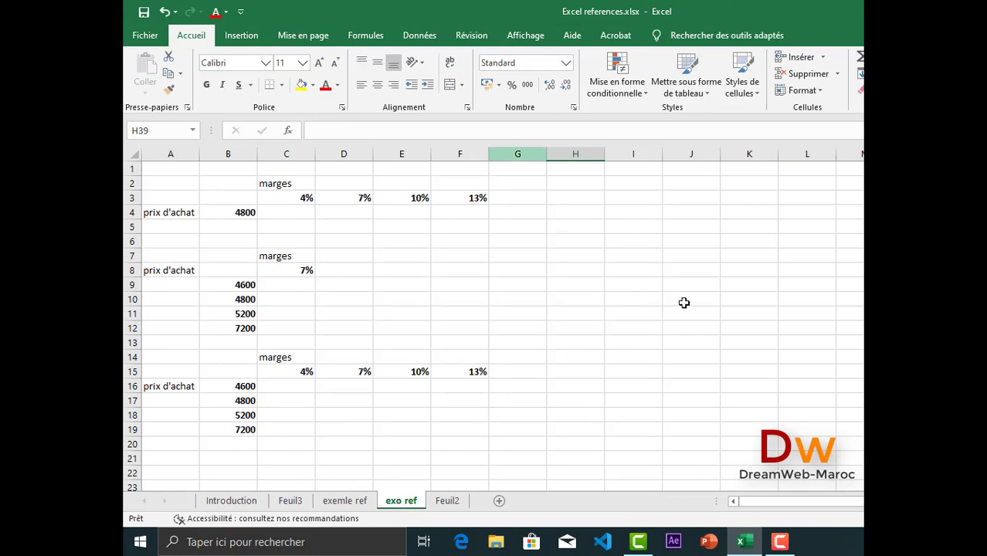
pyautogui.moveTo(181, 185); pyautogui.dragTo(469, 213)
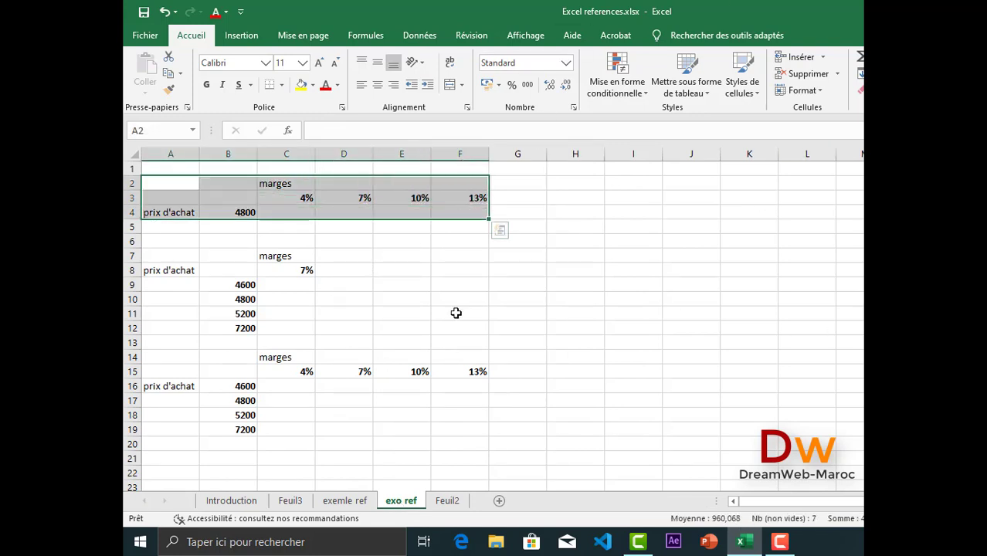
pyautogui.click(177, 216)
pyautogui.click(233, 212)
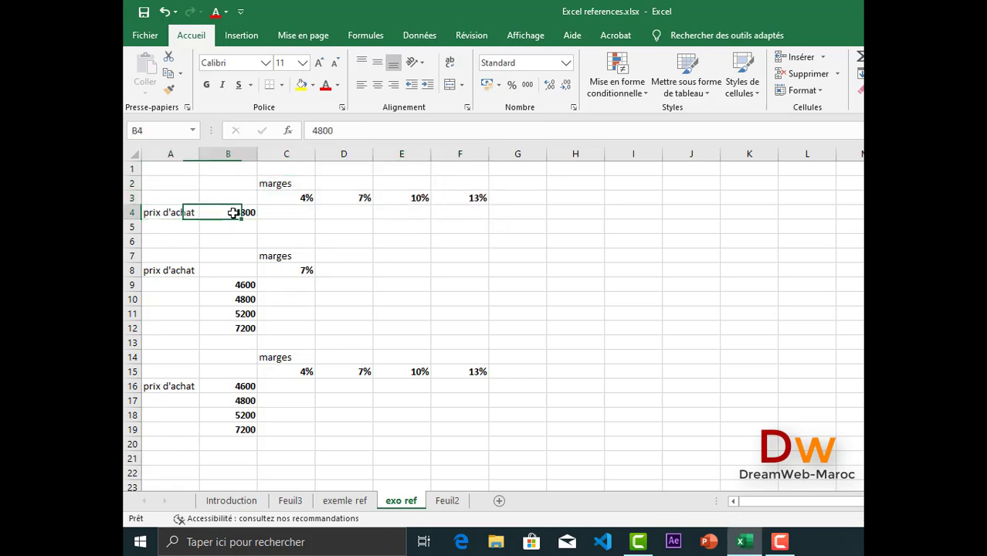
pyautogui.click(284, 197)
pyautogui.click(357, 198)
pyautogui.click(399, 200)
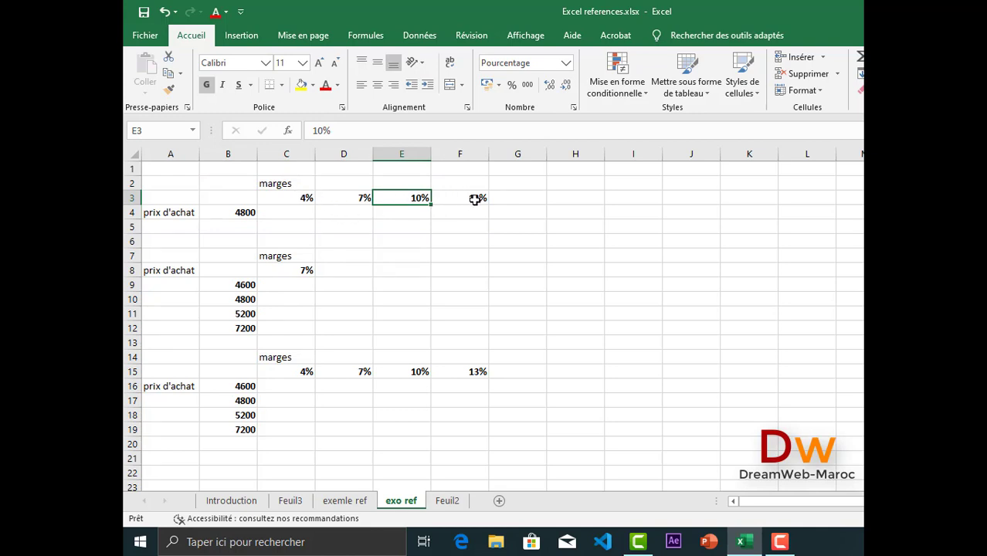
# Enter the formula =B4*C3 in C4, multiplying the purchase price by the 4% margin
pyautogui.click(289, 211)
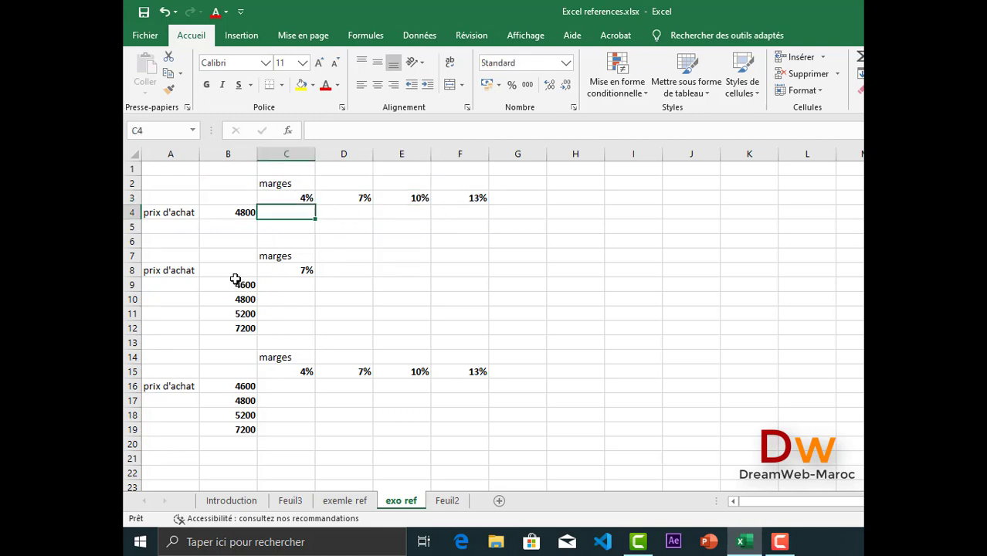
pyautogui.write('=')
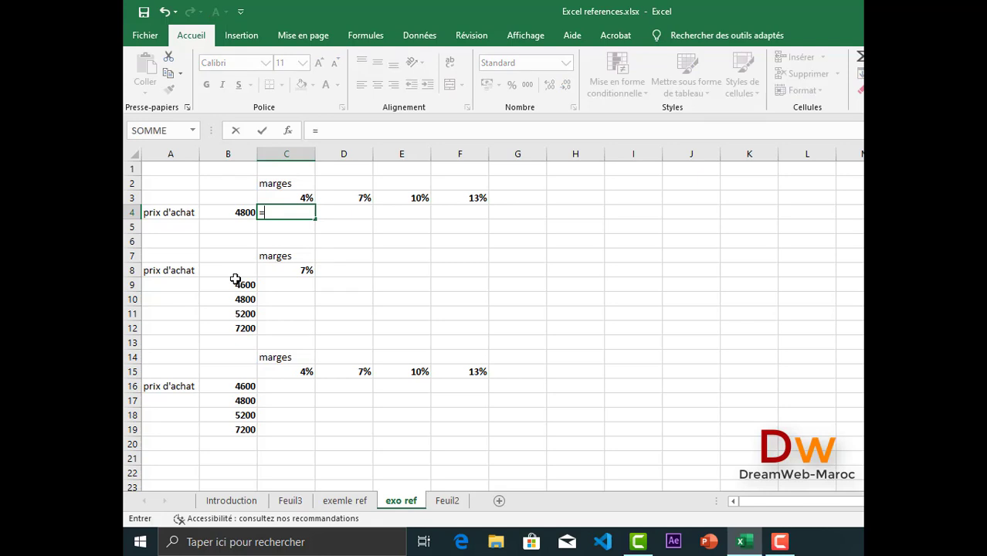
pyautogui.click(220, 210)
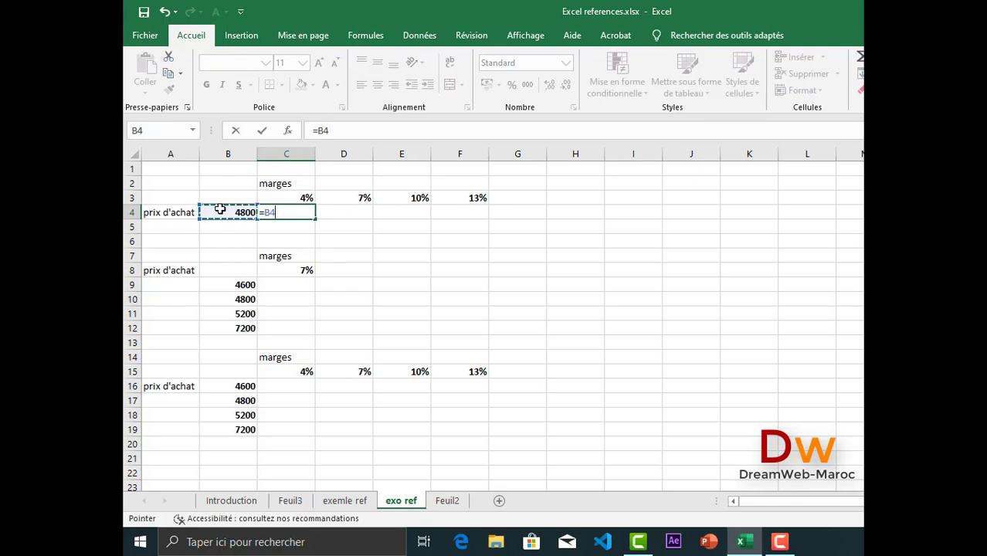
pyautogui.write('*')
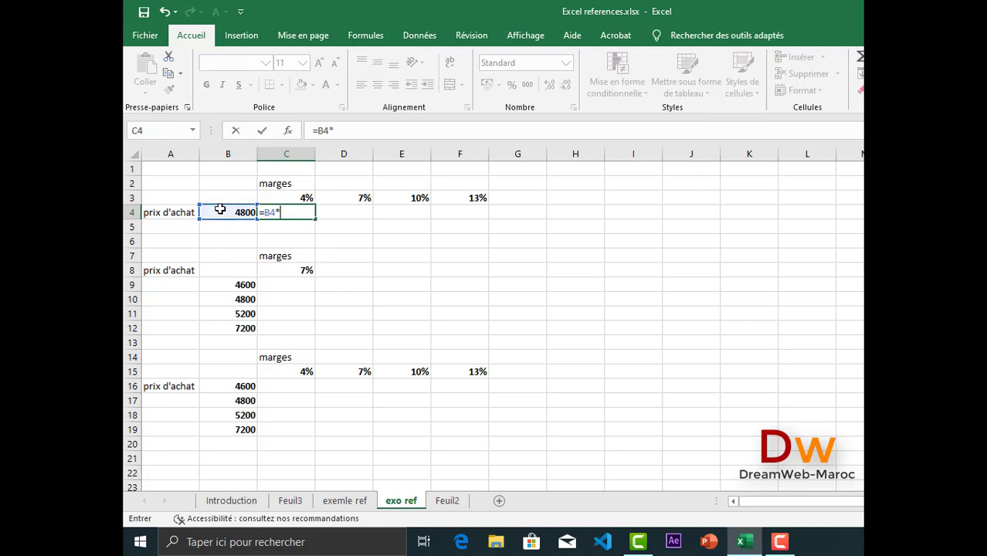
pyautogui.click(287, 198)
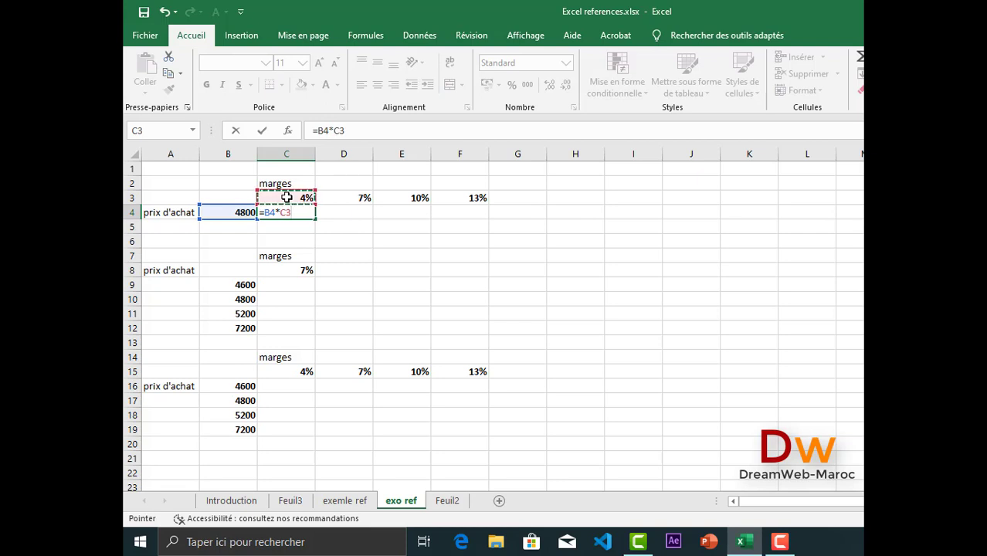
pyautogui.press('Return')
pyautogui.click(290, 212)
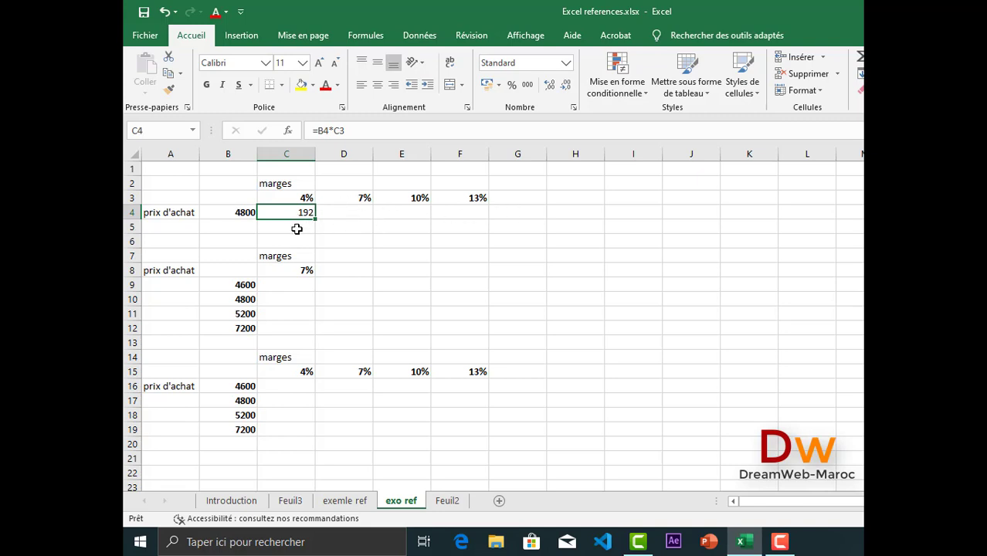
# Examine which margin and purchase price cells D4 and E4 need, comparing them with C4's formula to decide which reference needs locking
pyautogui.click(356, 214)
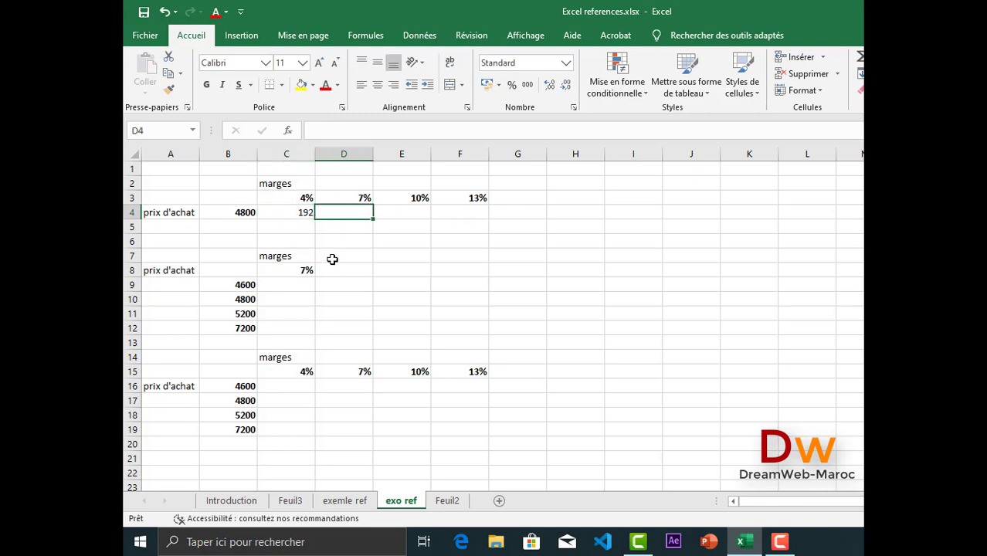
pyautogui.click(359, 198)
pyautogui.click(243, 214)
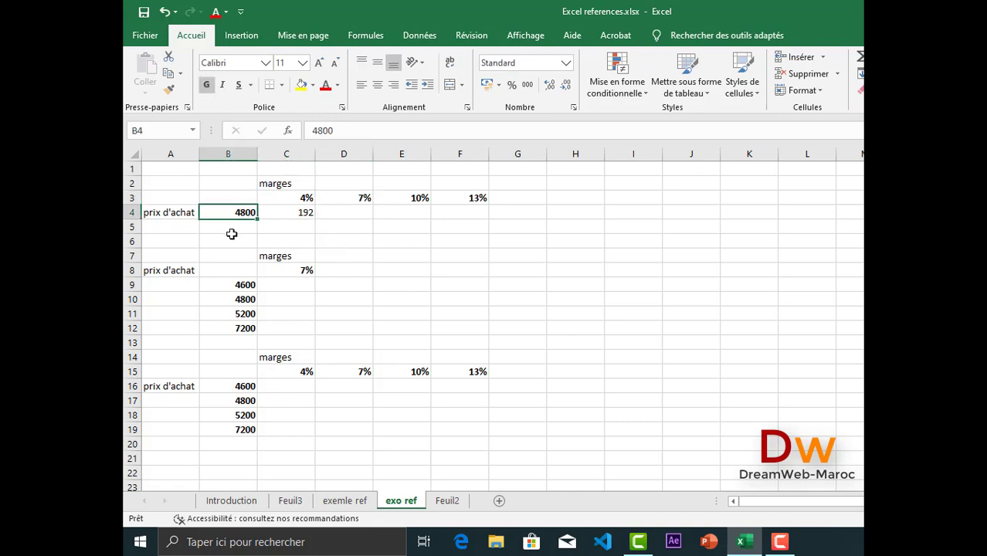
pyautogui.click(398, 215)
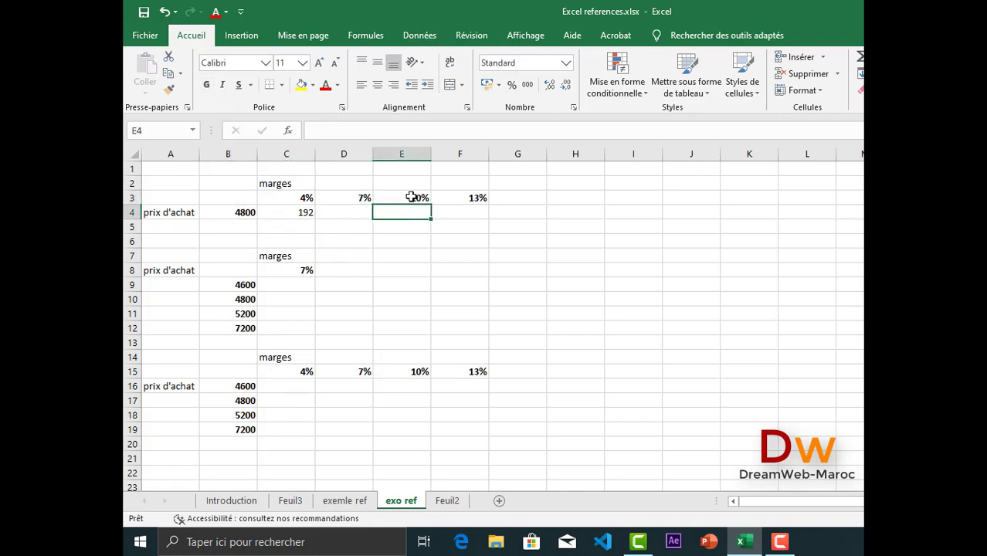
pyautogui.click(411, 198)
pyautogui.click(241, 214)
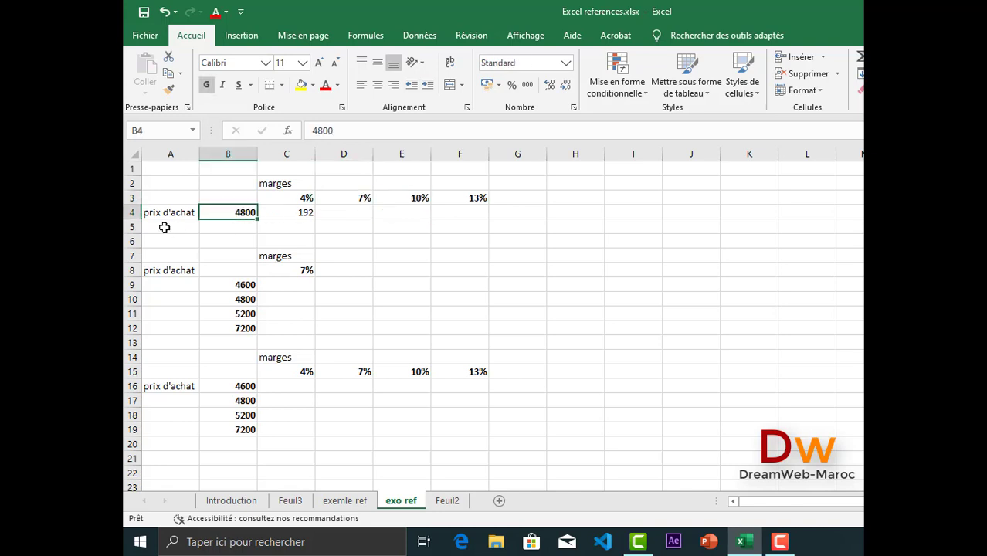
pyautogui.click(289, 213)
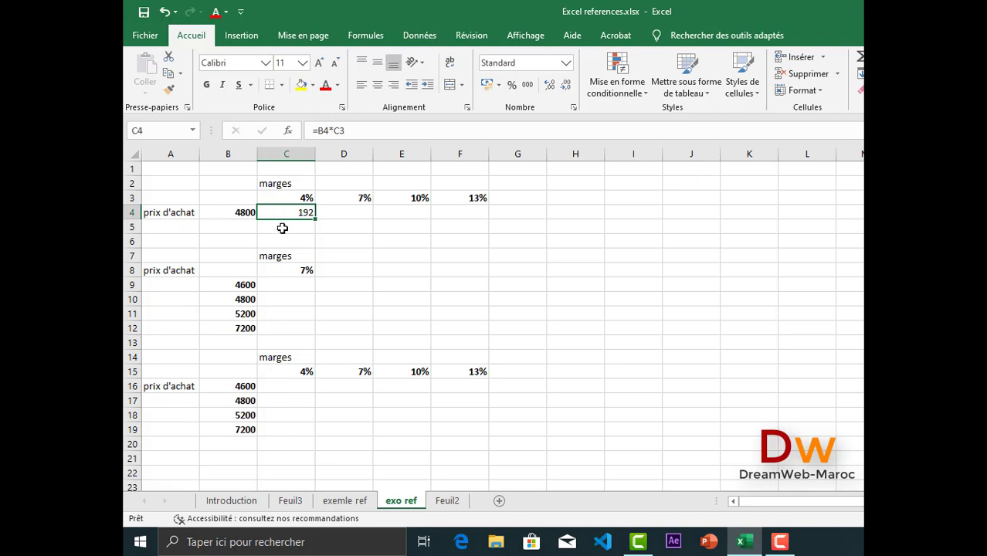
pyautogui.click(241, 214)
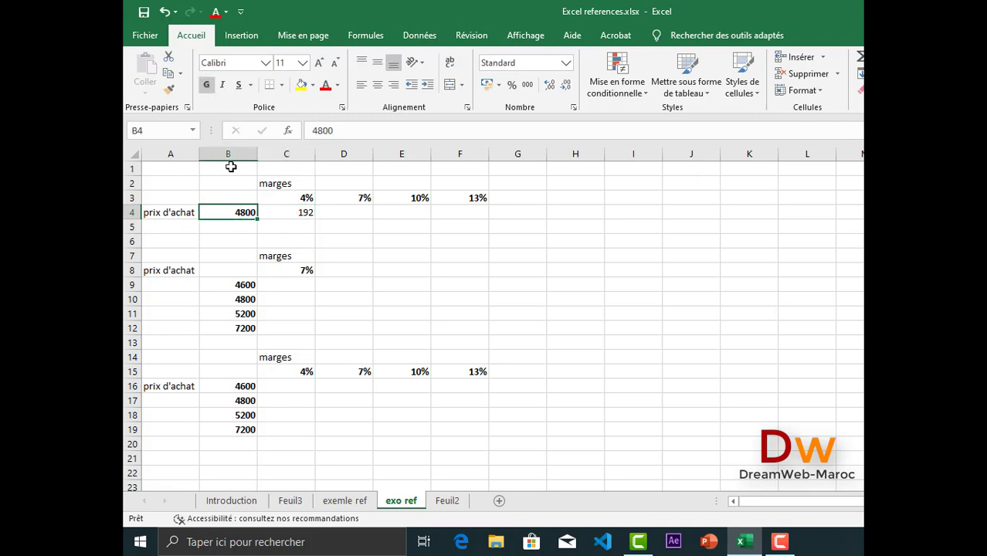
pyautogui.click(144, 129)
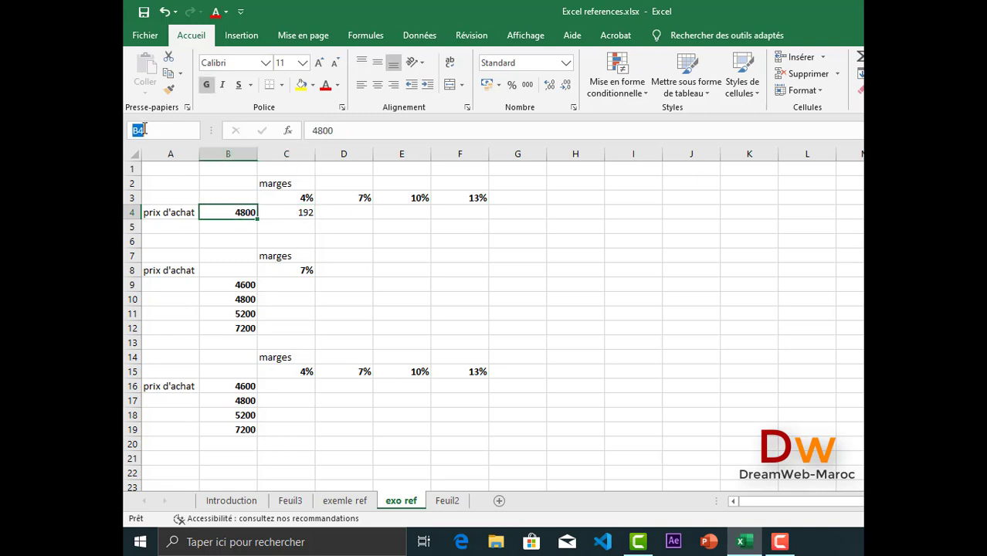
pyautogui.click(305, 212)
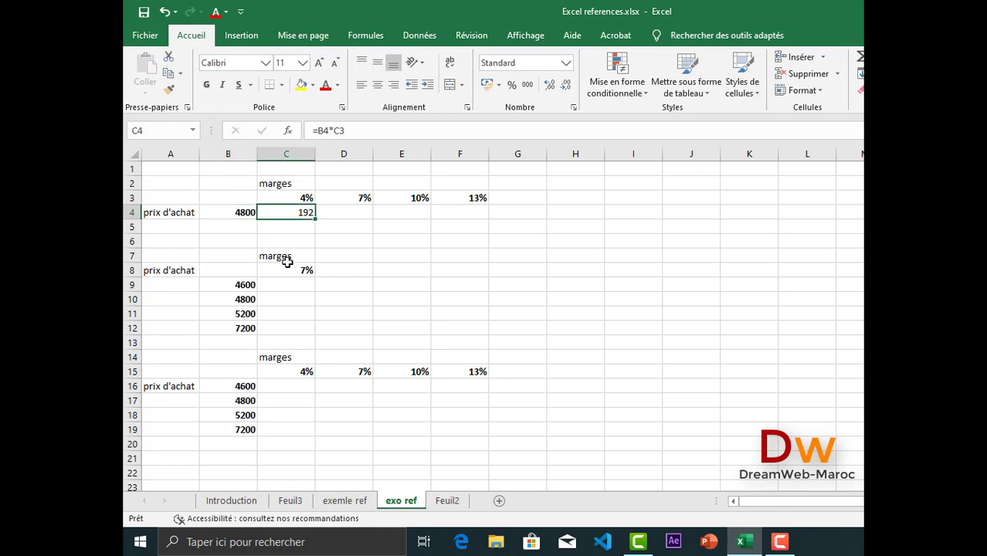
# Make the purchase price reference absolute in C4's formula, so that it reads =$B$4*C3
pyautogui.click(324, 130)
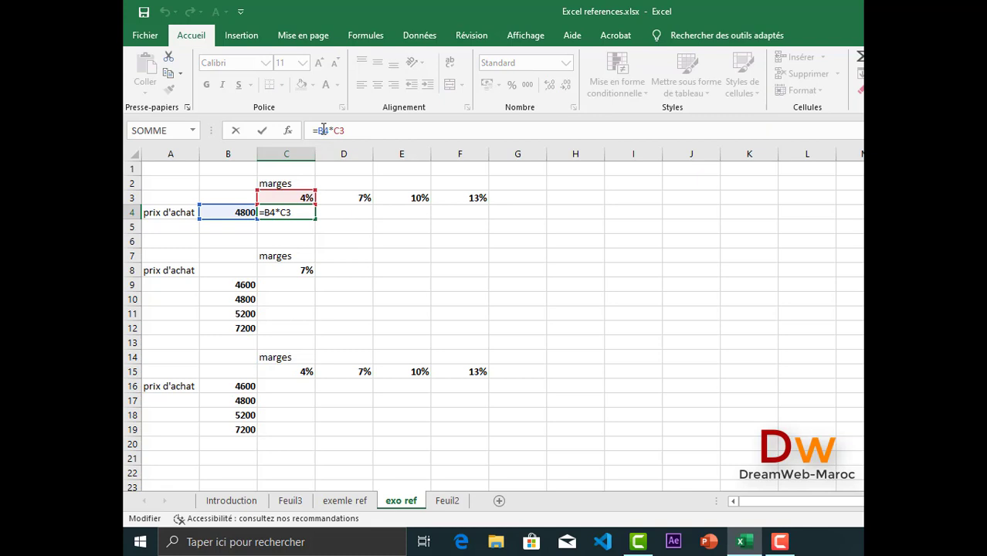
pyautogui.press('F4')
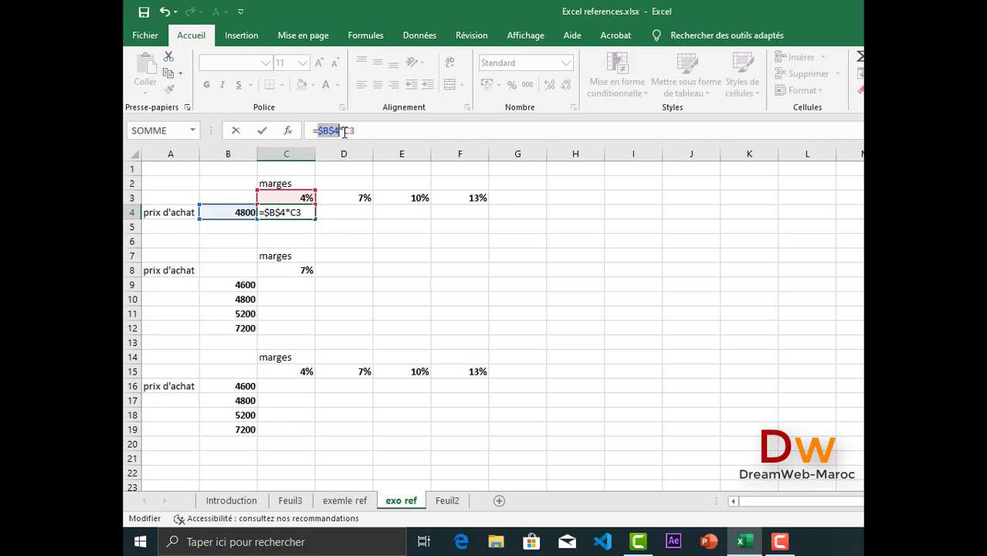
pyautogui.press('Return')
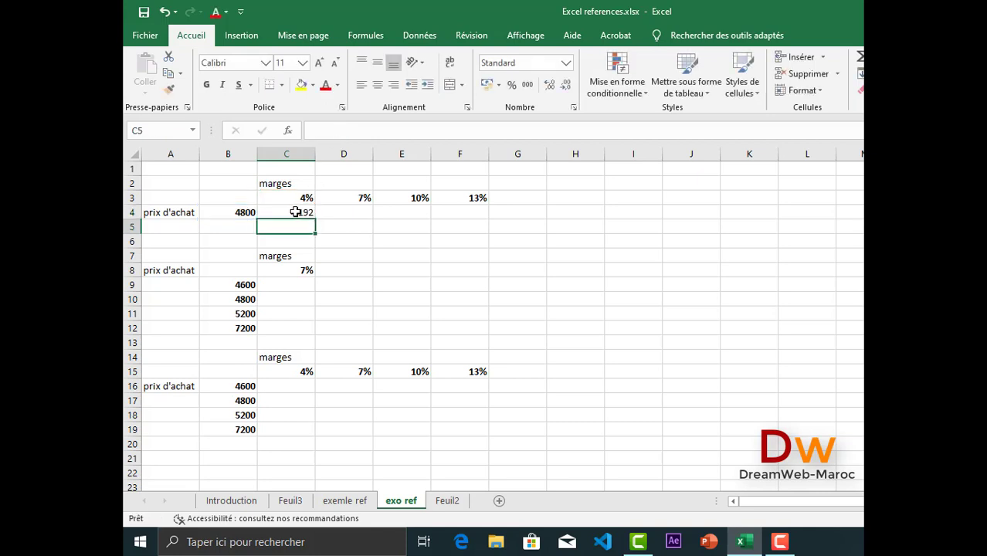
# Fill C4's formula across to F4 and check the cell references in E4
pyautogui.click(297, 213)
pyautogui.moveTo(316, 220); pyautogui.dragTo(470, 219)
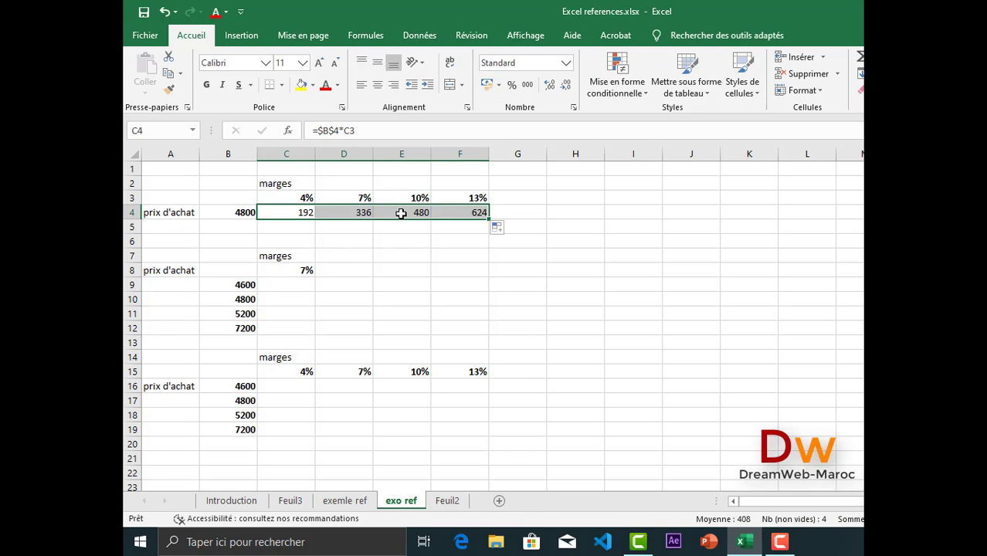
pyautogui.doubleClick(401, 212)
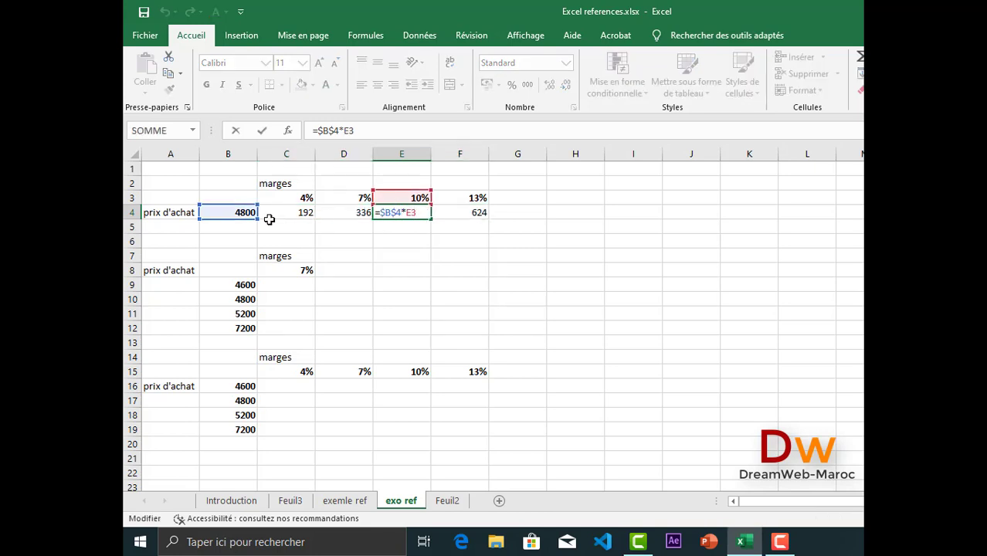
pyautogui.press('Return')
# In the second exercise, enter the formula =C8*B9 in C9, multiplying the 7% margin by the first purchase price
pyautogui.scroll(-2, 232, 302)
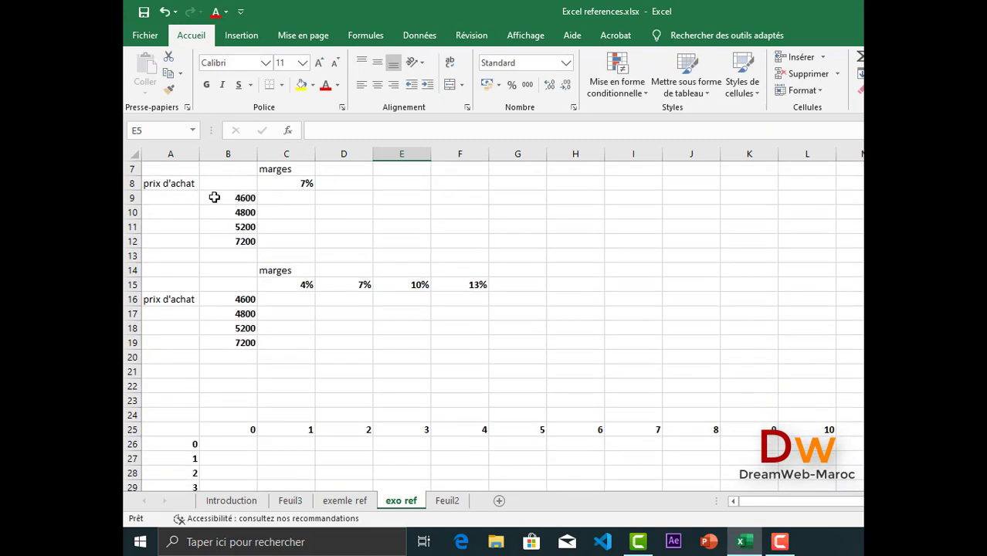
pyautogui.moveTo(232, 198); pyautogui.dragTo(234, 241)
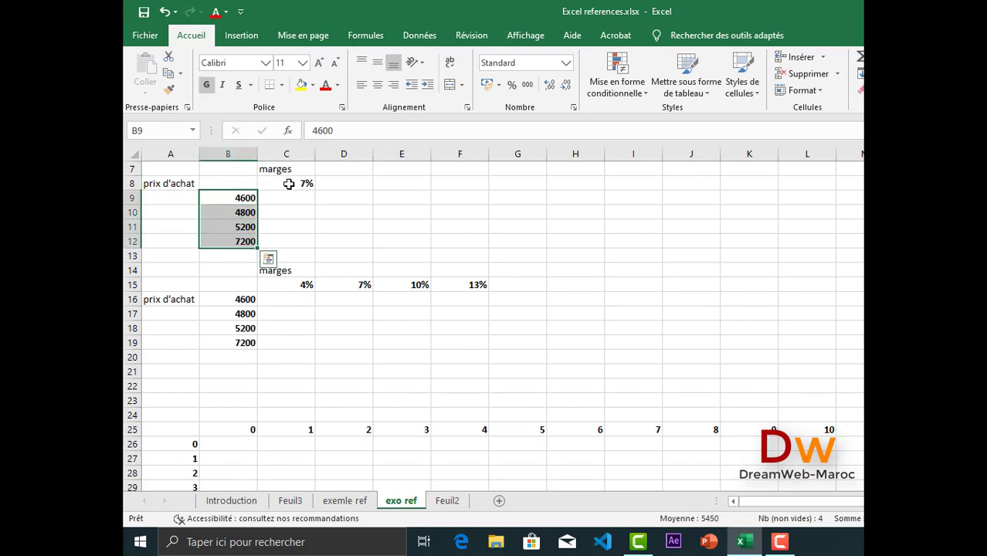
pyautogui.click(288, 184)
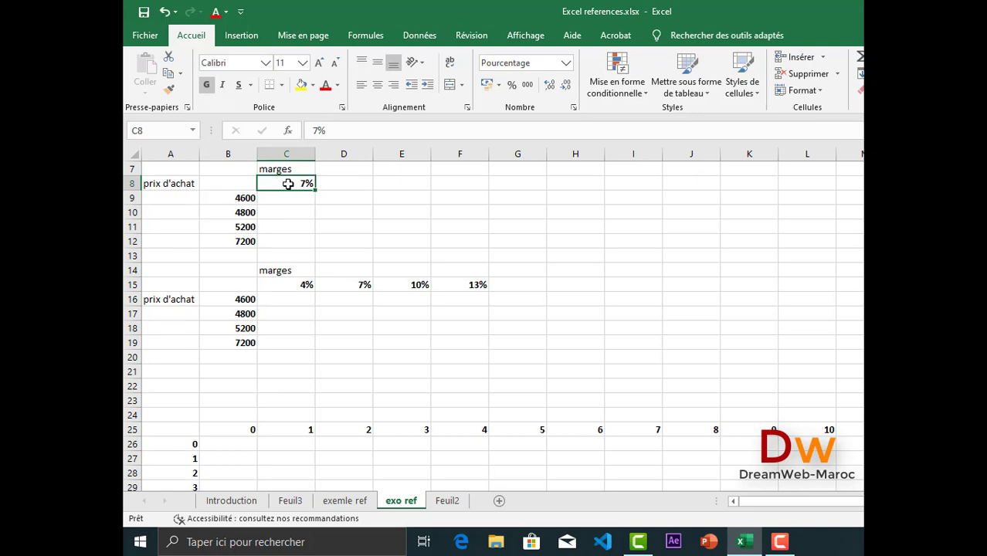
pyautogui.click(282, 201)
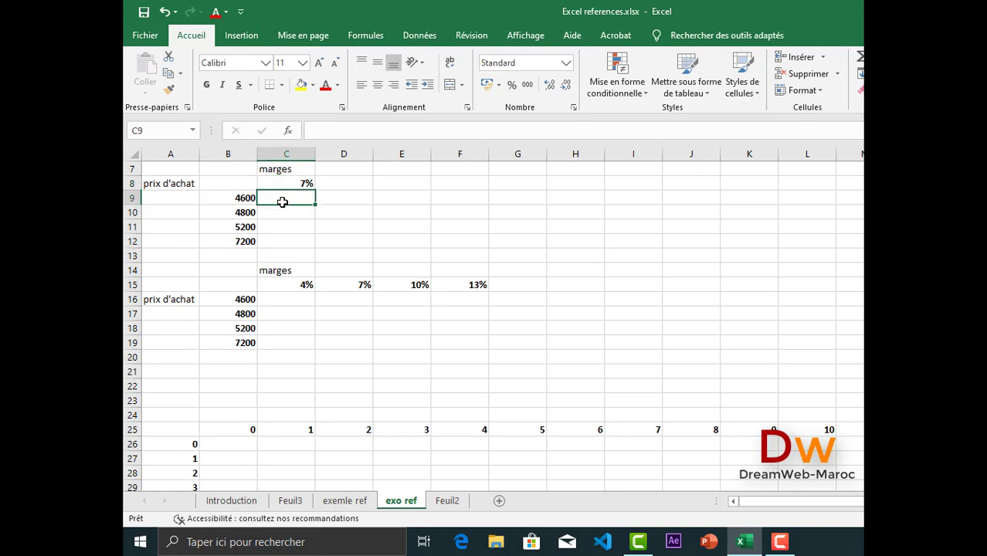
pyautogui.write('=')
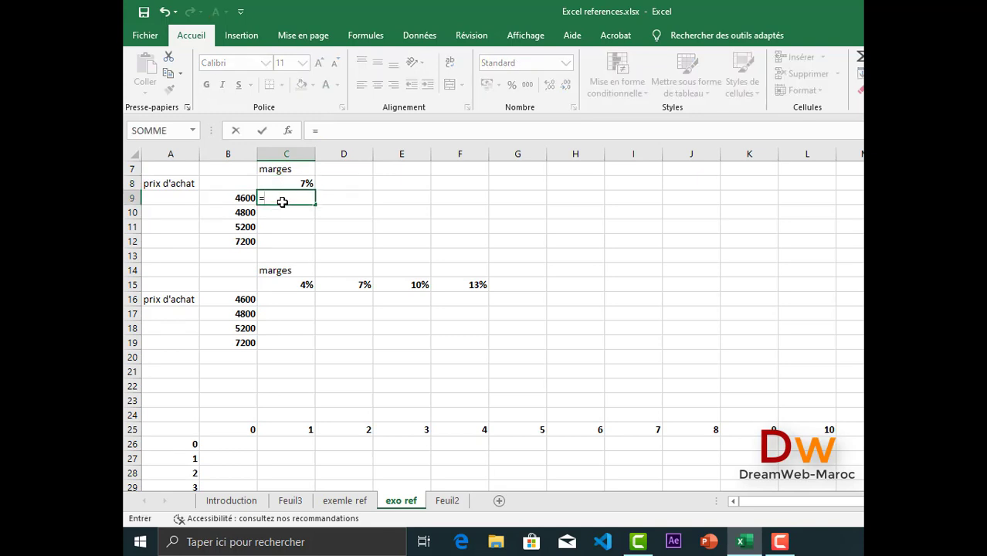
pyautogui.click(286, 184)
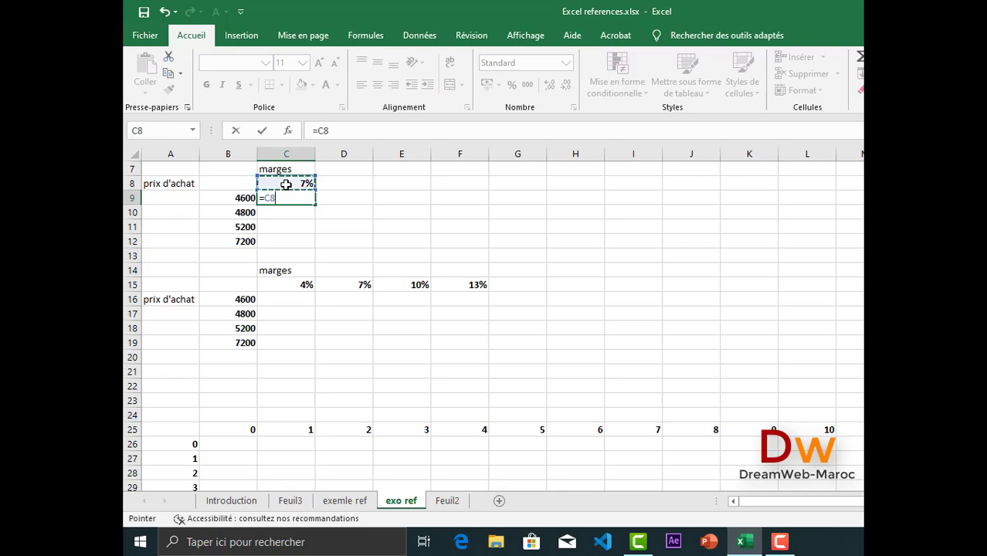
pyautogui.write('*')
pyautogui.click(240, 198)
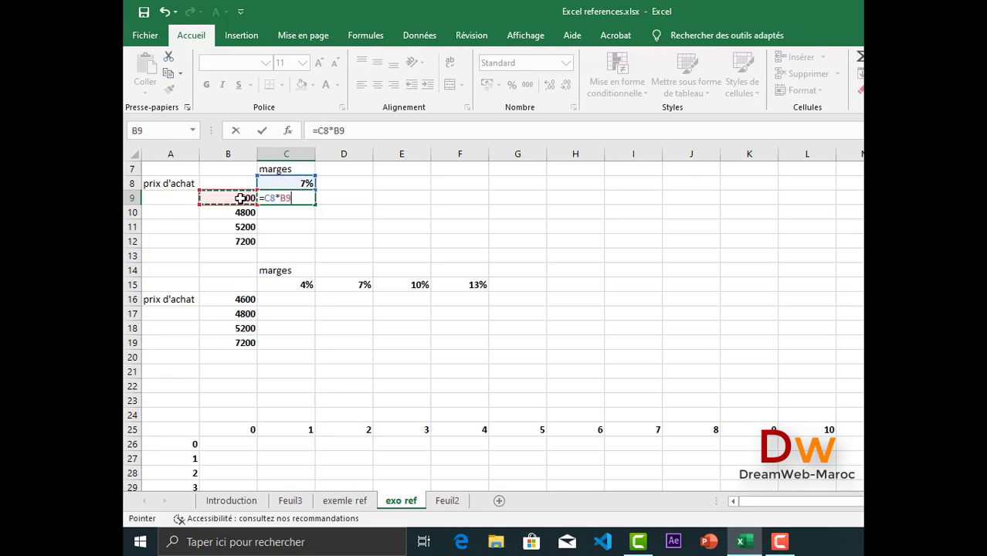
pyautogui.press('Return')
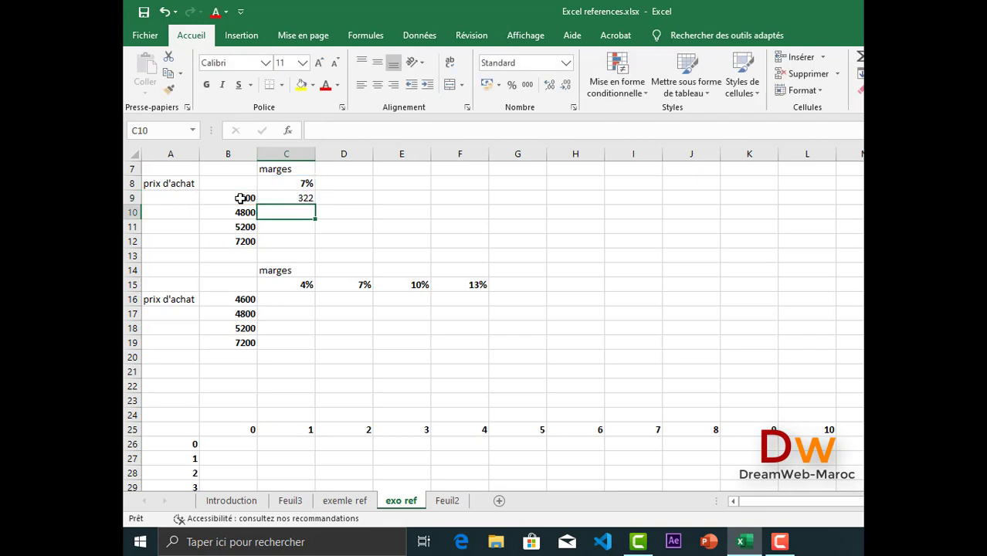
# Try filling C9's formula with its relative references down to C12, and inspect the cells that C11 refers to
pyautogui.click(293, 198)
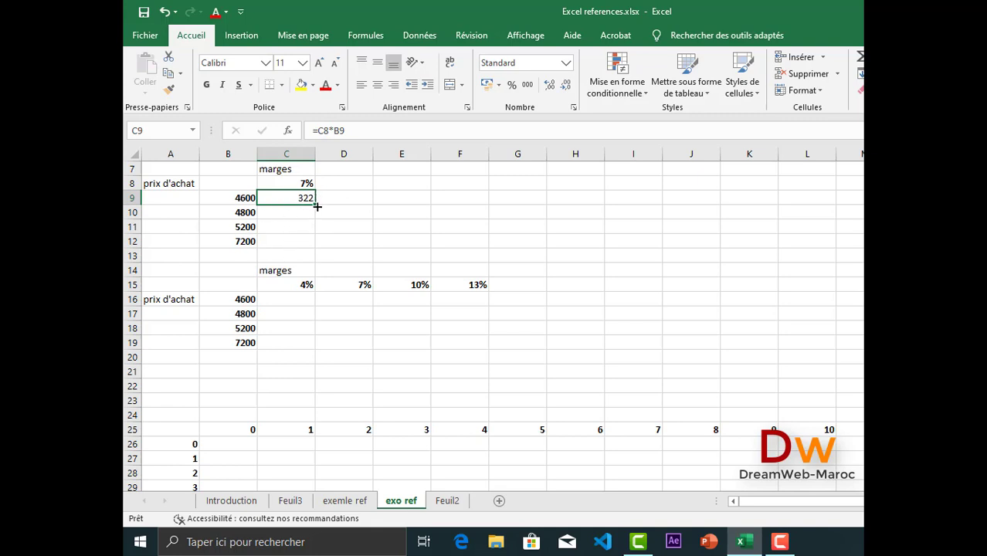
pyautogui.moveTo(316, 207); pyautogui.dragTo(311, 233)
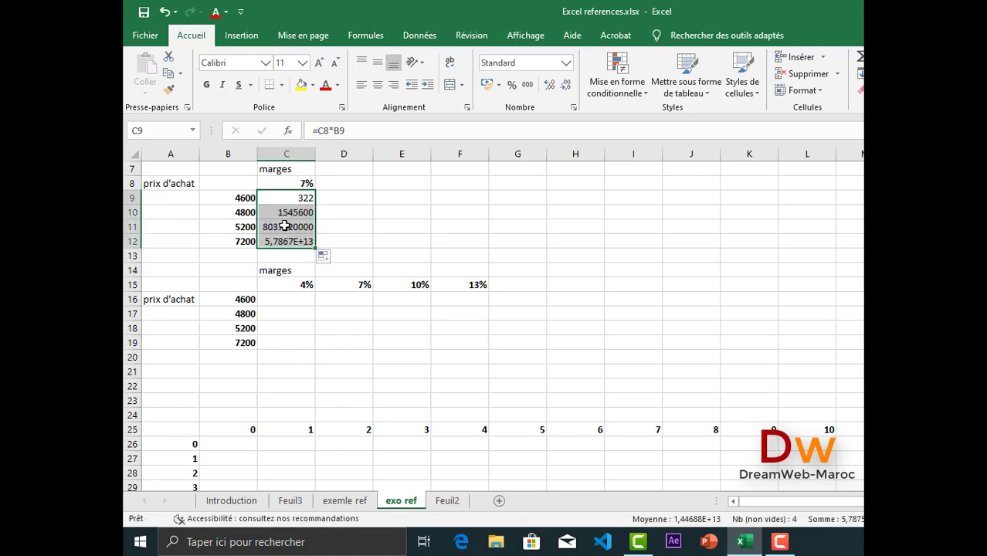
pyautogui.click(287, 227)
pyautogui.doubleClick(288, 227)
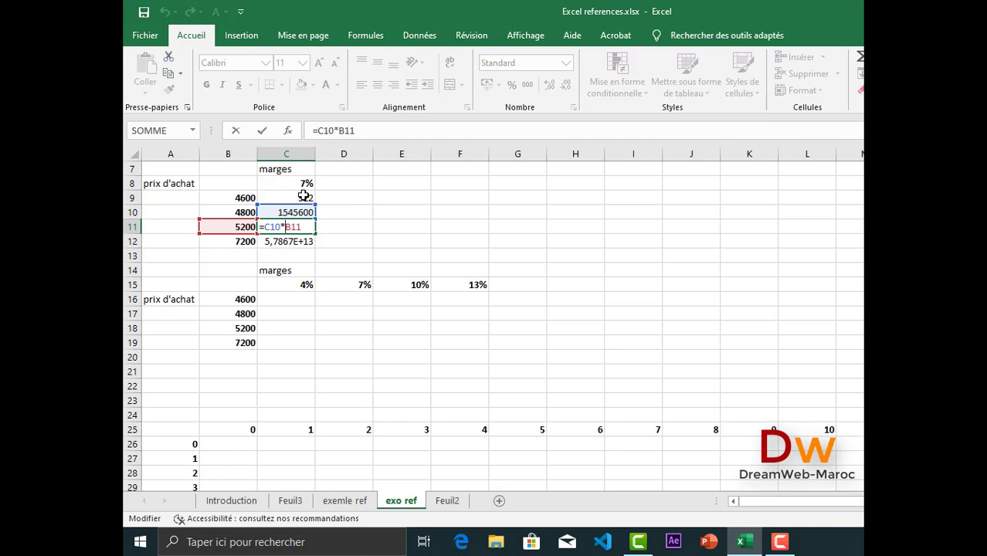
pyautogui.press('Return')
# Make the margin reference absolute in C9's formula, so that it reads =$C$8*B9
pyautogui.click(298, 200)
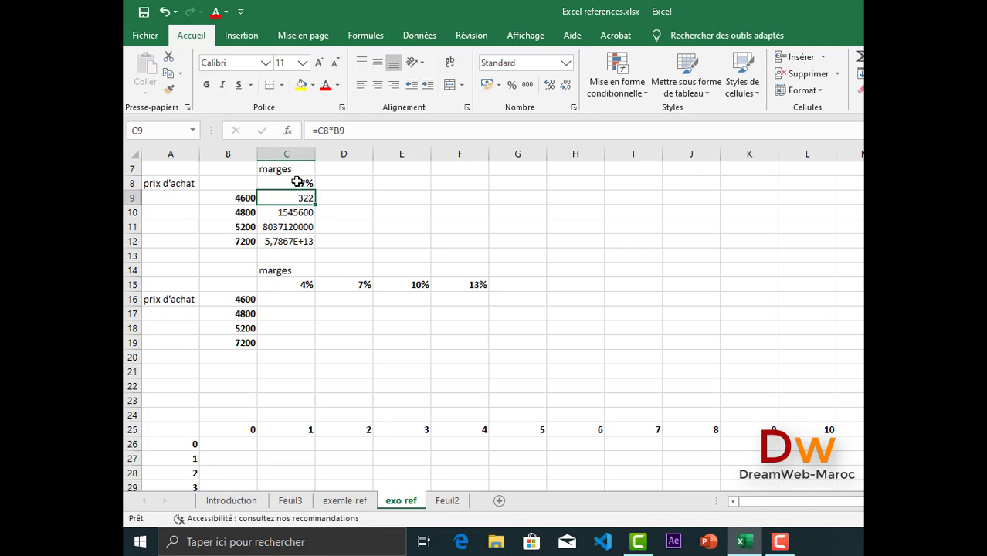
pyautogui.click(298, 183)
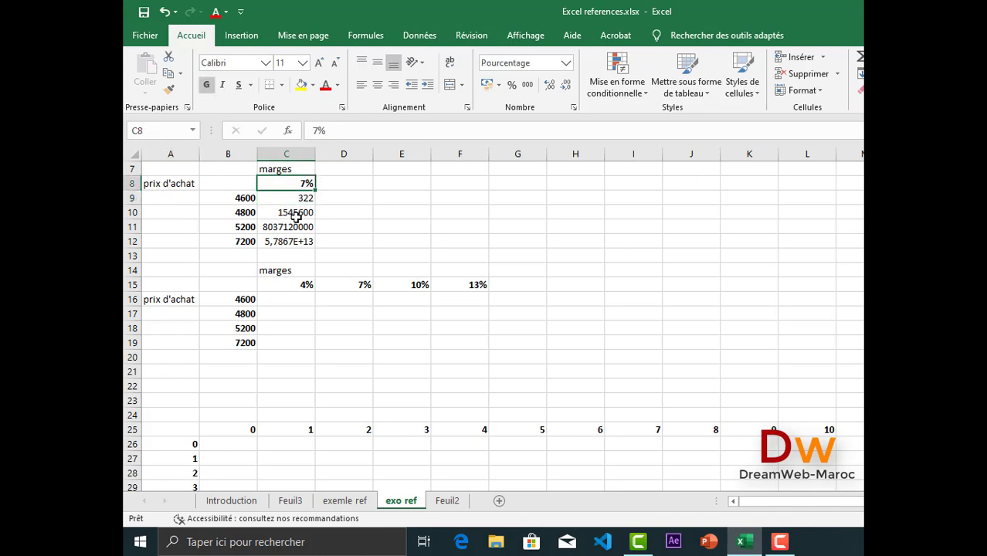
pyautogui.click(297, 197)
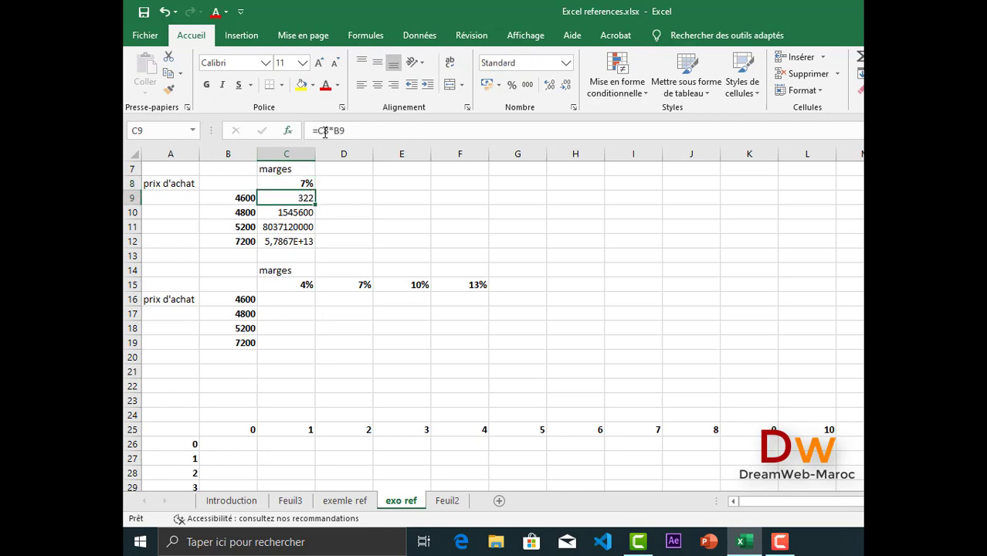
pyautogui.click(323, 130)
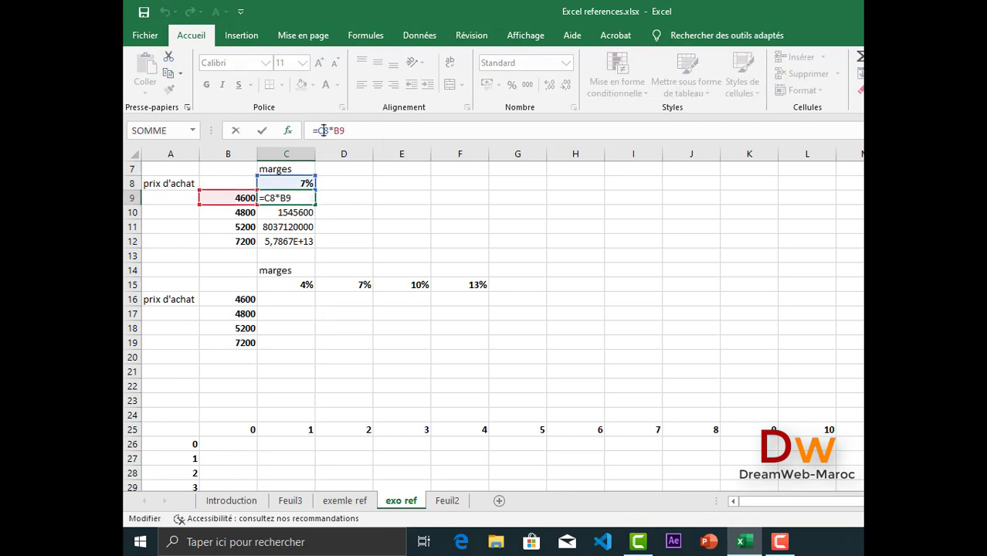
pyautogui.press('F4')
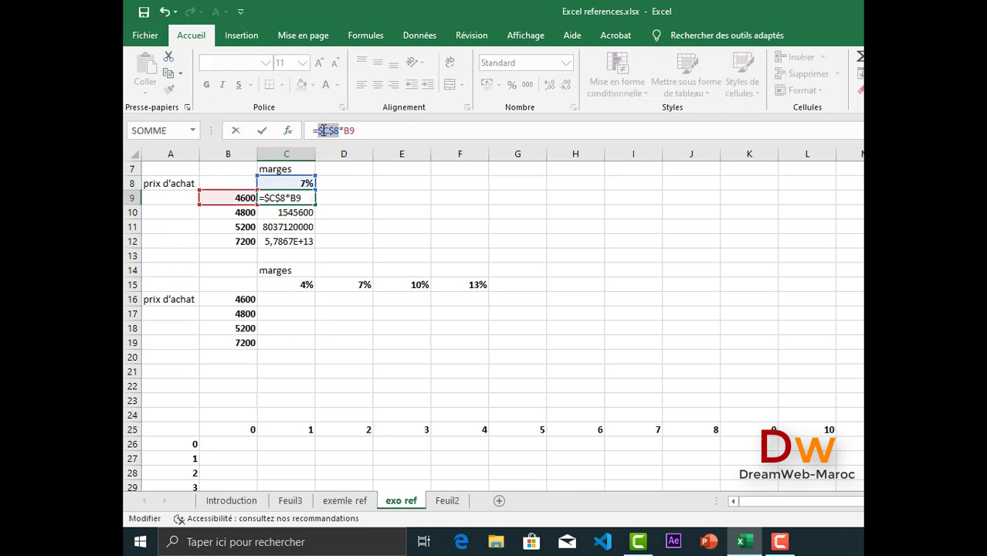
pyautogui.press('Return')
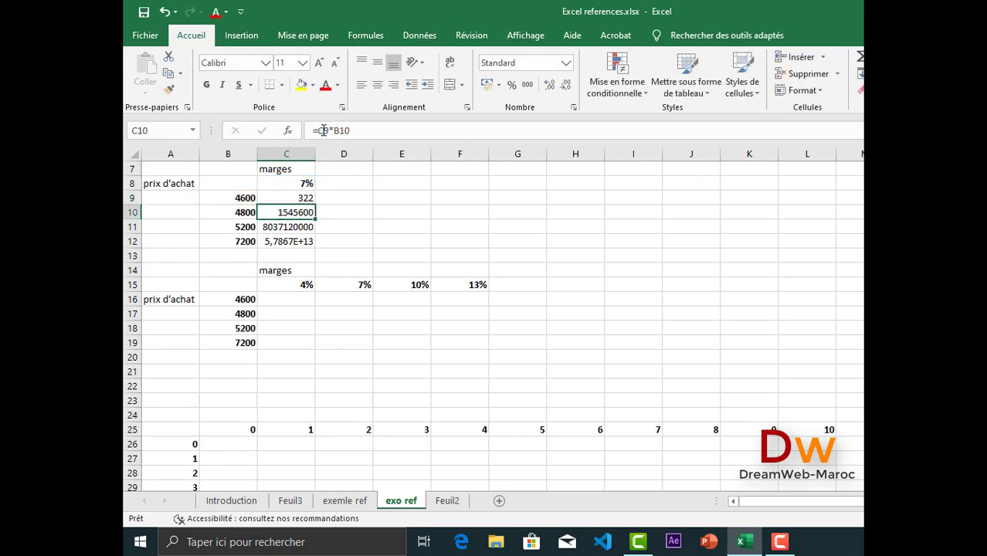
# Fill C9's corrected formula down to C12 and check the cell references in C11
pyautogui.click(290, 199)
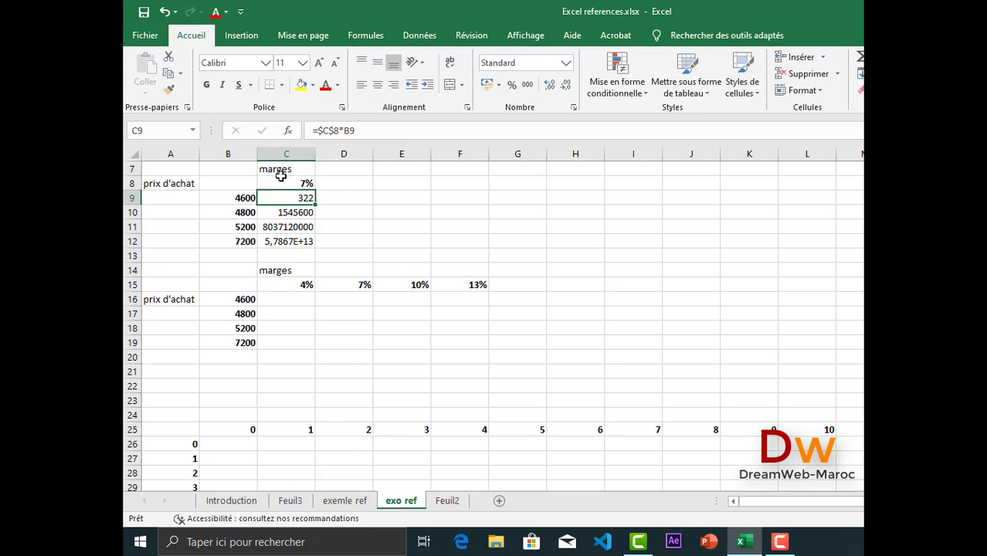
pyautogui.moveTo(316, 205); pyautogui.dragTo(318, 246)
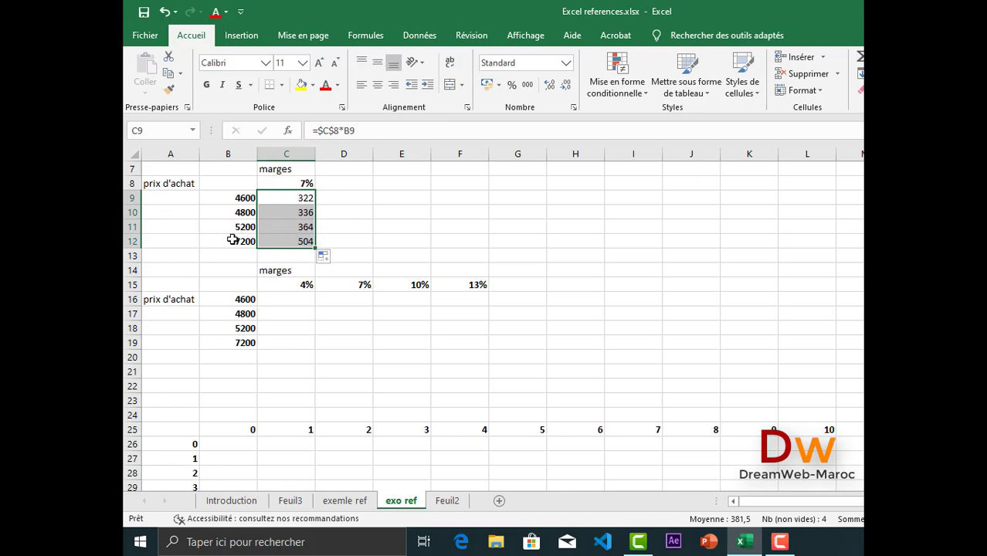
pyautogui.doubleClick(291, 229)
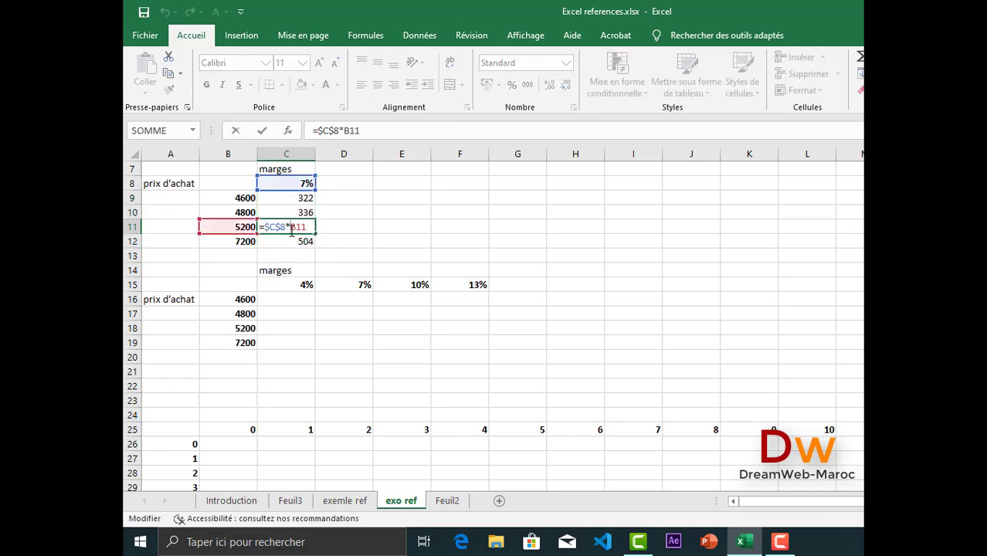
pyautogui.press('Return')
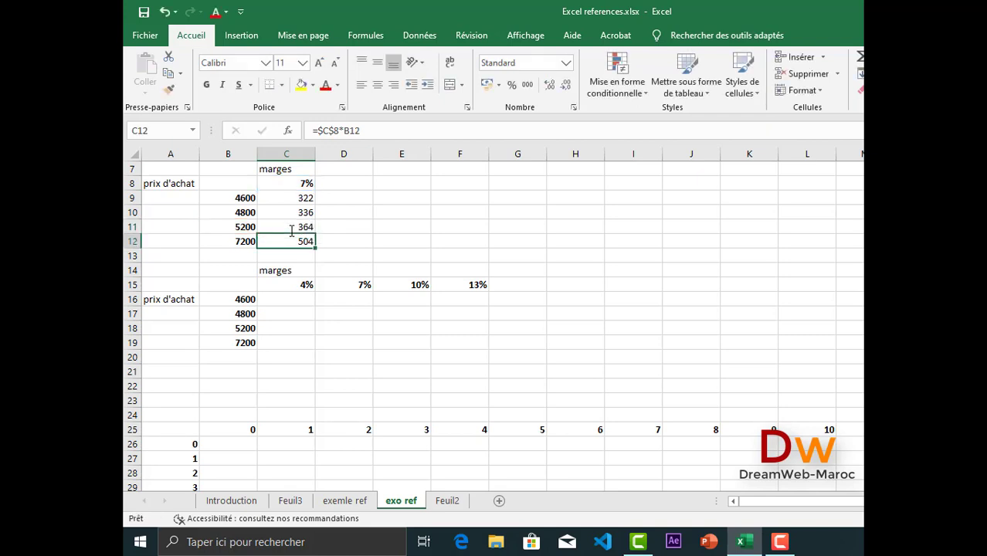
# Compare the third exercise's purchase prices in B16:B19 and margins in C15:F15 with the mixed reference table on the exemle ref sheet
pyautogui.scroll(-1, 364, 259)
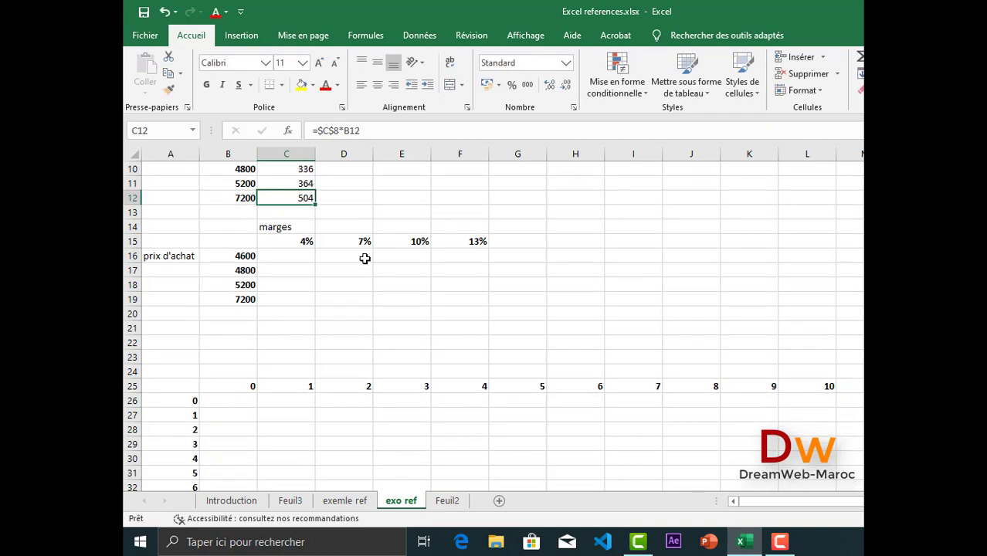
pyautogui.scroll(-1, 365, 259)
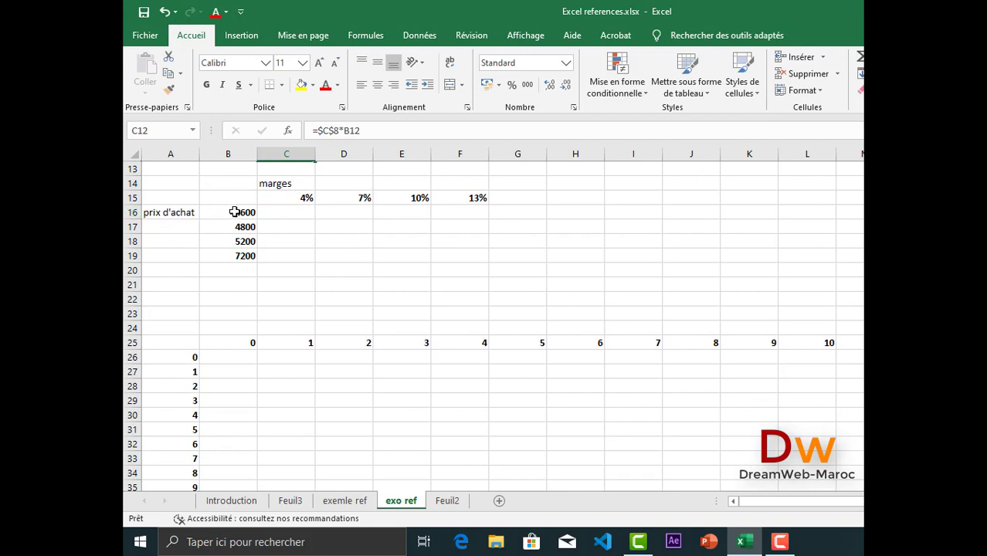
pyautogui.moveTo(238, 213); pyautogui.dragTo(234, 256)
pyautogui.moveTo(288, 198); pyautogui.dragTo(473, 197)
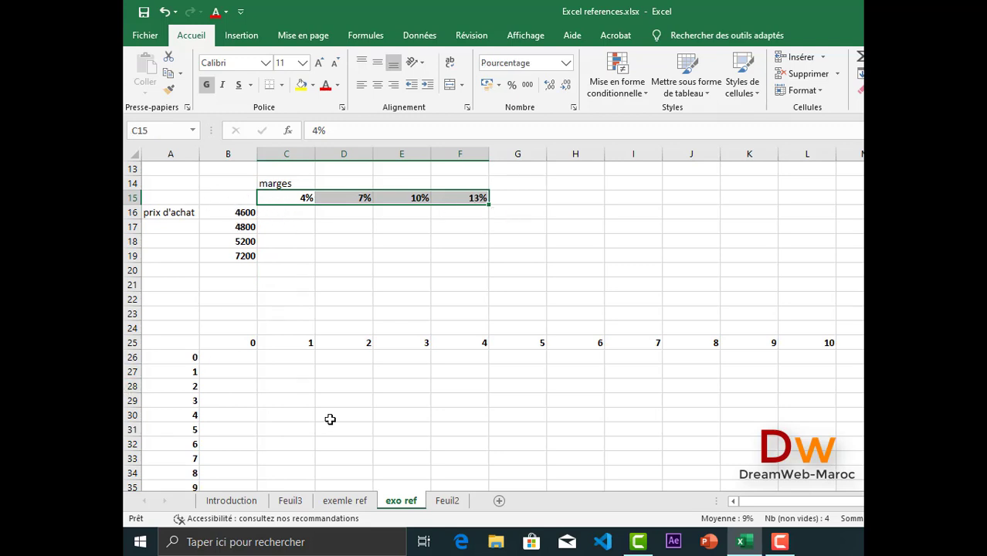
pyautogui.click(337, 504)
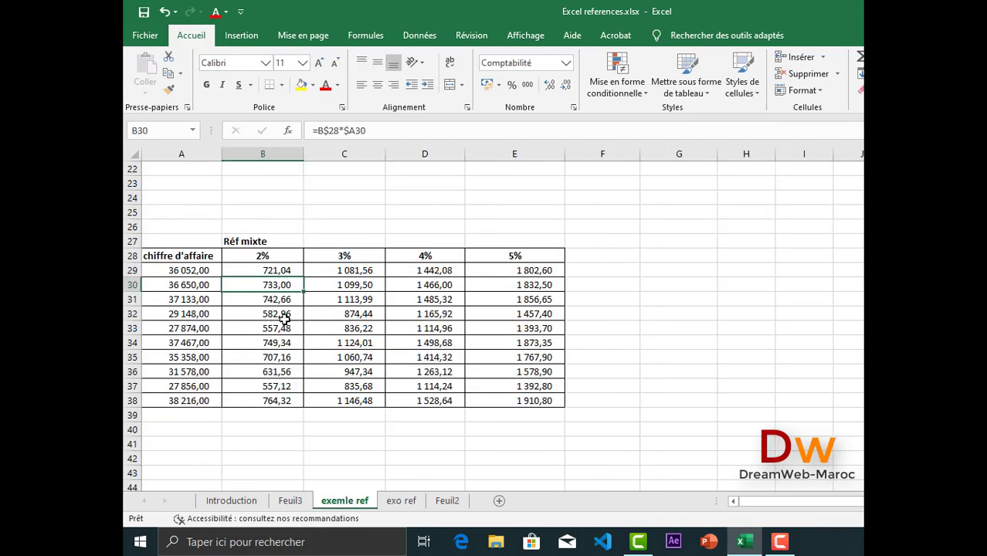
pyautogui.moveTo(199, 255); pyautogui.dragTo(520, 400)
pyautogui.click(400, 502)
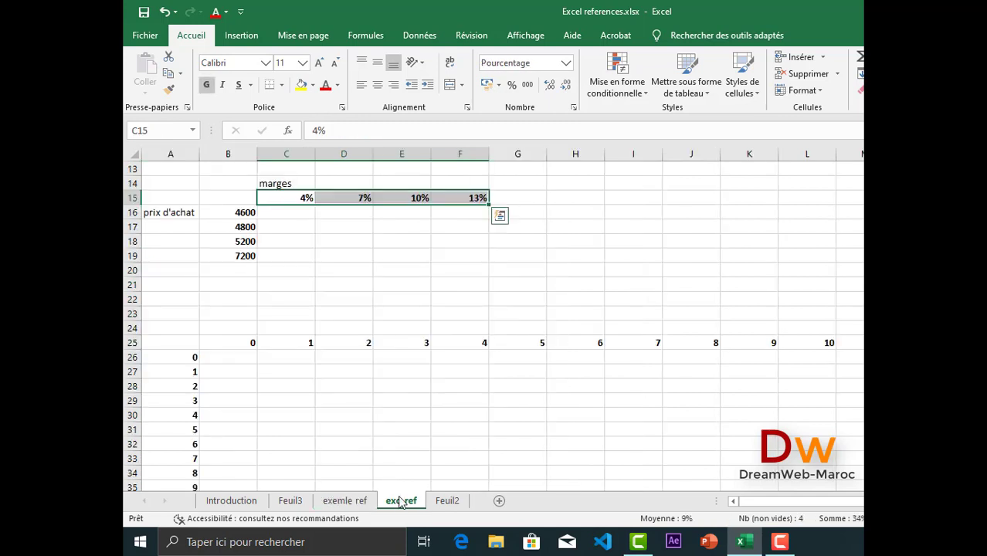
# Examine row 15 and column B to determine which row and column C16's formula must lock
pyautogui.click(280, 213)
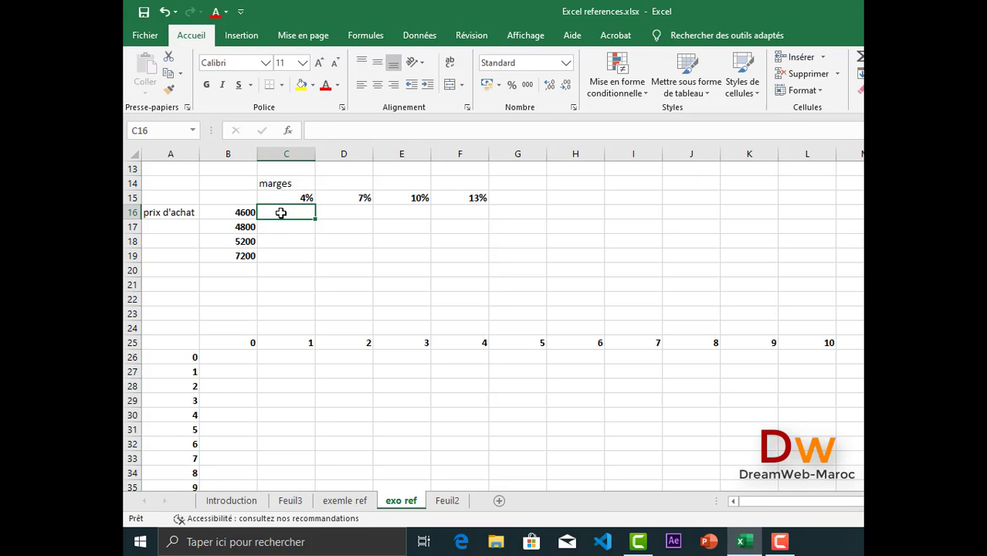
pyautogui.click(131, 198)
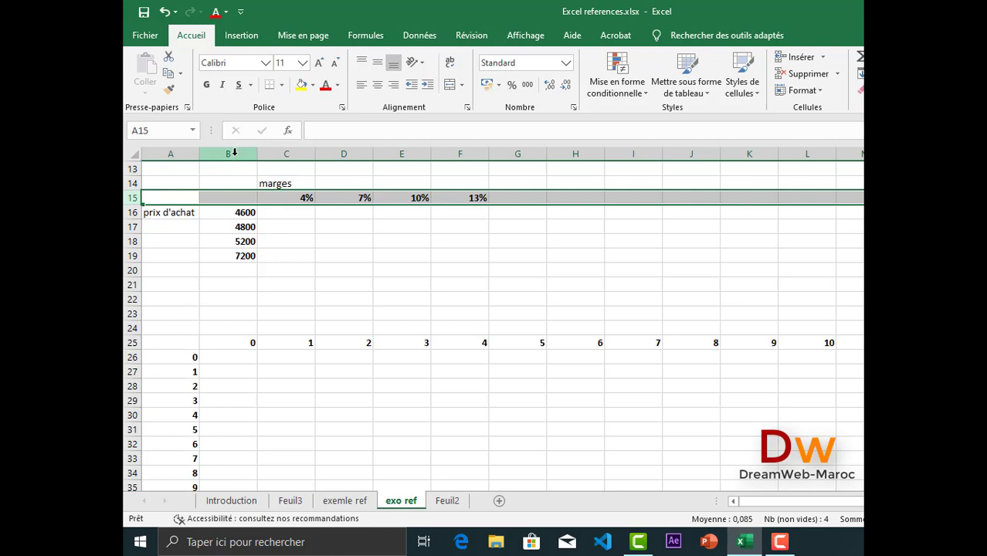
pyautogui.click(234, 153)
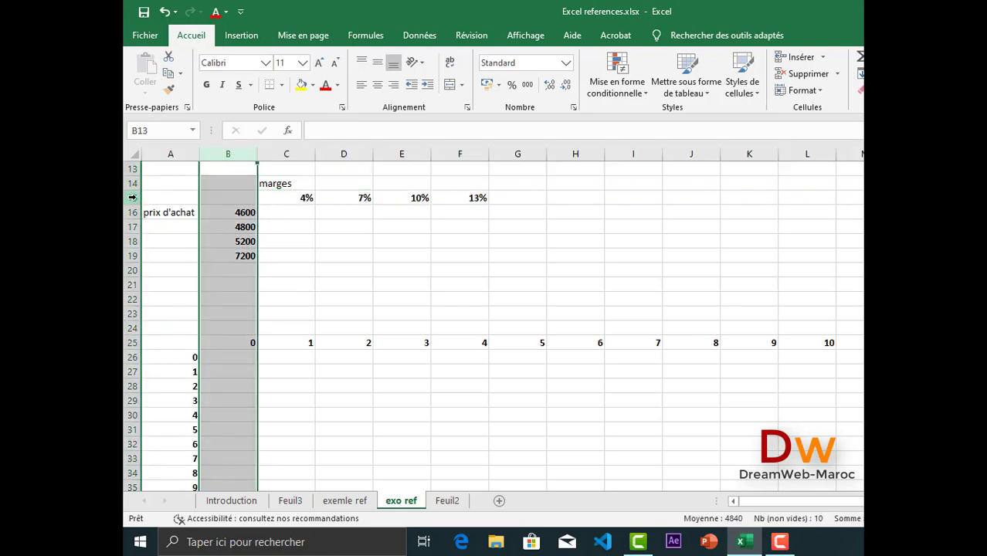
pyautogui.click(277, 215)
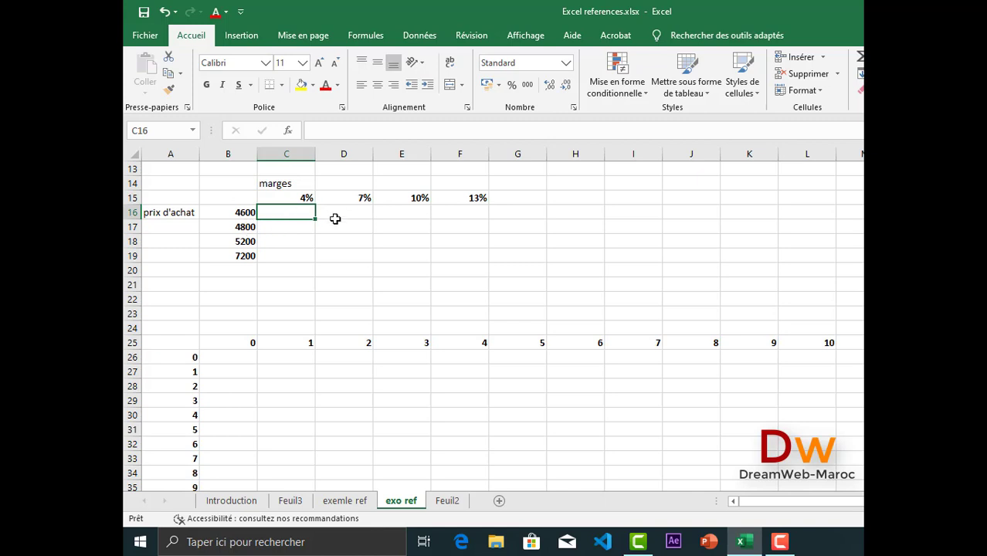
# Enter a formula in C16 that multiplies the 4% margin by the first purchase price, =C15*B16
pyautogui.write('=')
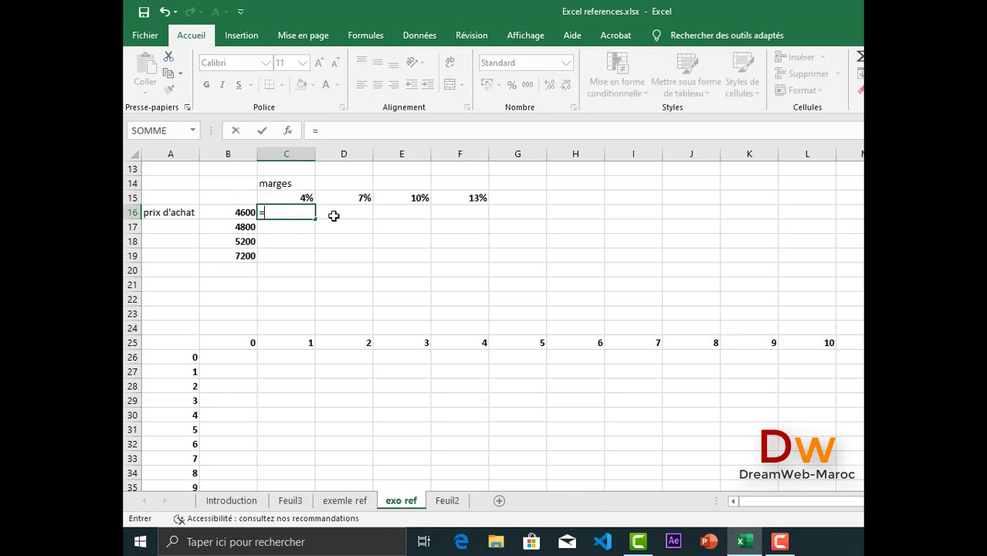
pyautogui.click(281, 196)
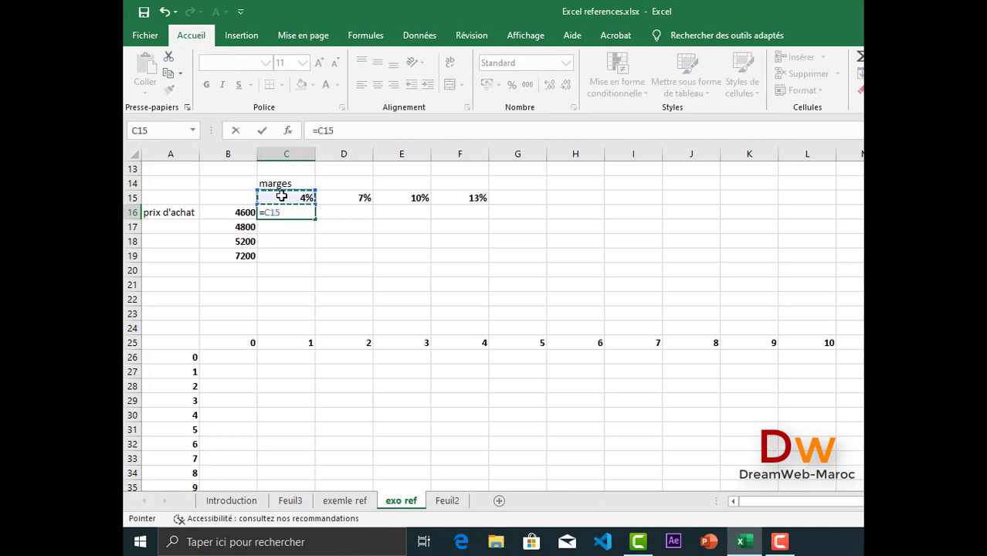
pyautogui.write('*')
pyautogui.click(236, 214)
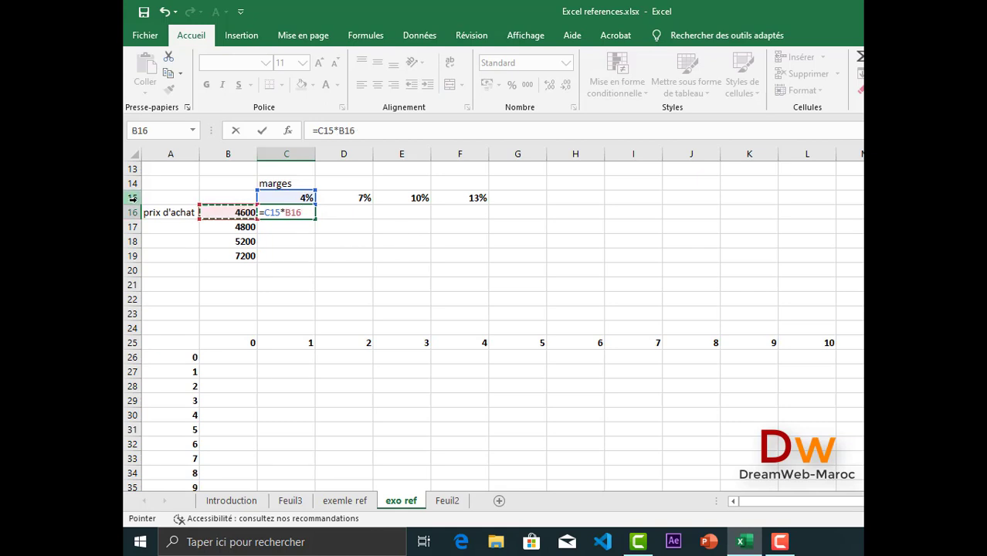
# Lock row 15 of the margin reference and column B of the price reference in C16, so that it reads =C$15*$B16
pyautogui.click(272, 212)
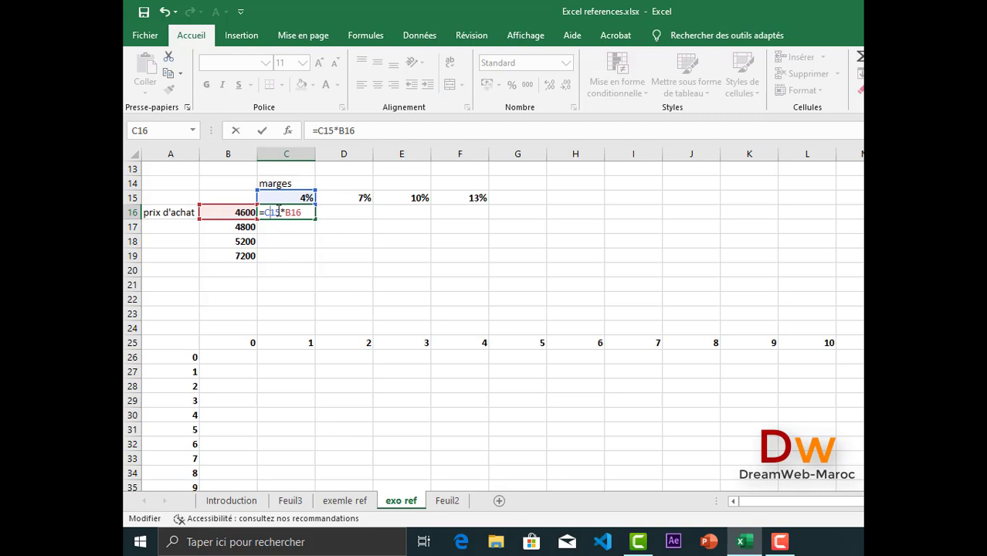
pyautogui.press('F4')
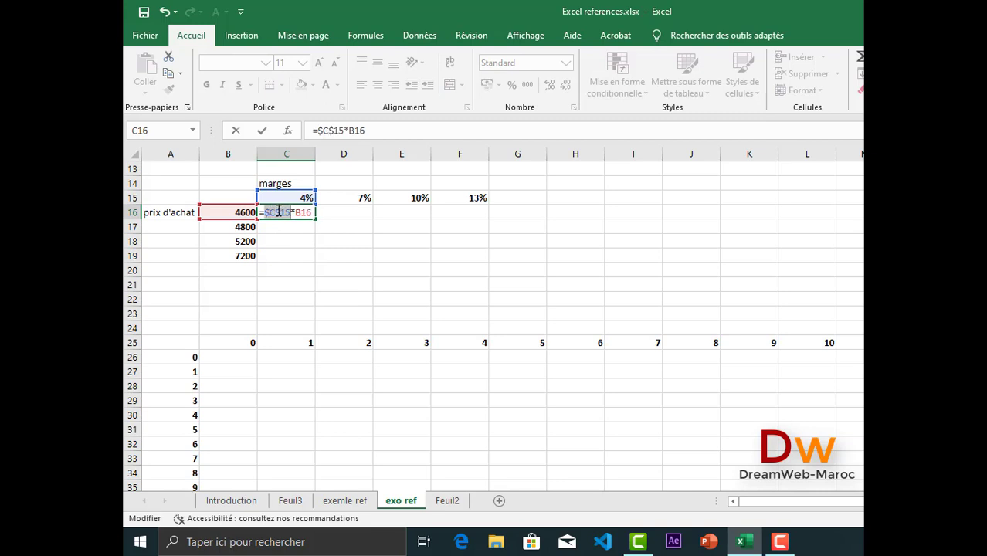
pyautogui.press('F4')
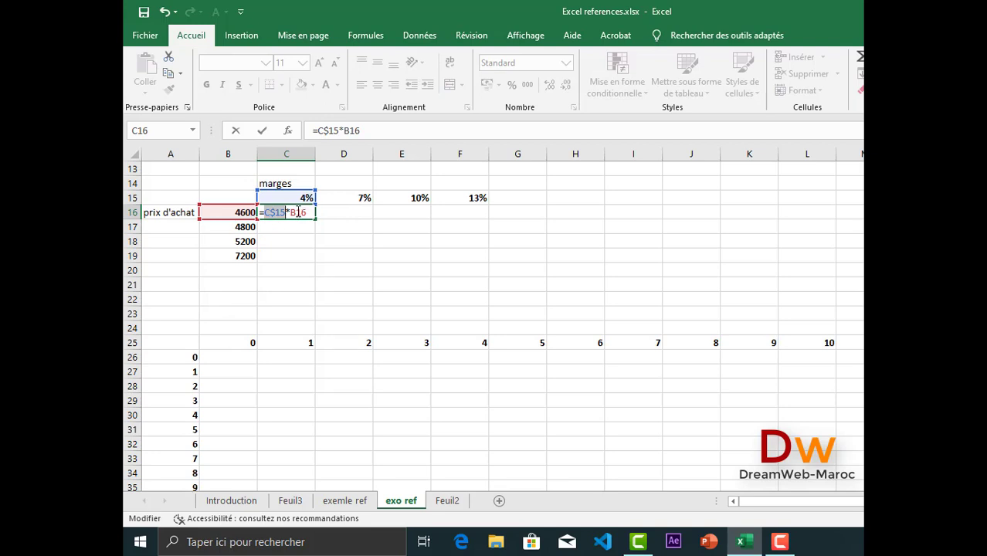
pyautogui.click(286, 211)
pyautogui.press('F4')
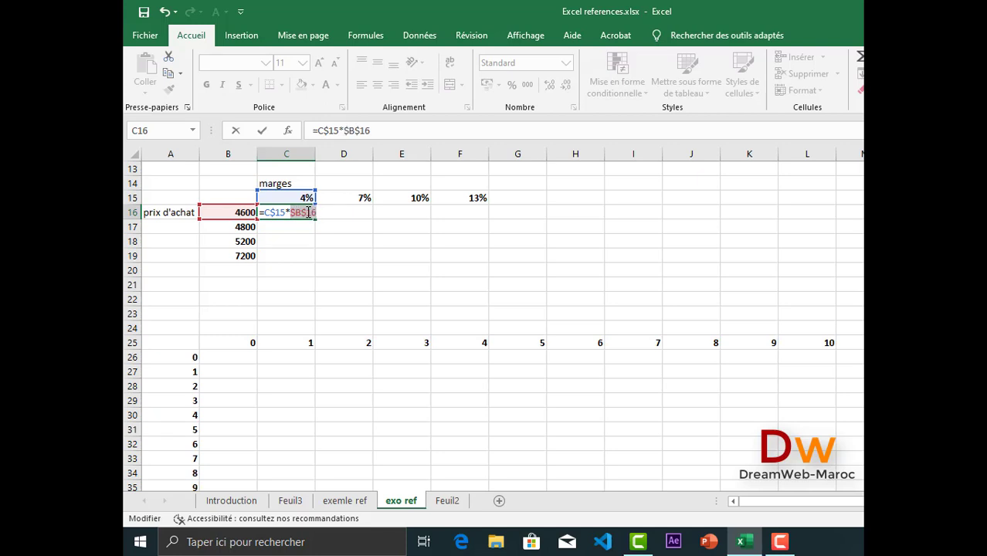
pyautogui.press('F4')
pyautogui.click(293, 213)
pyautogui.press('Return')
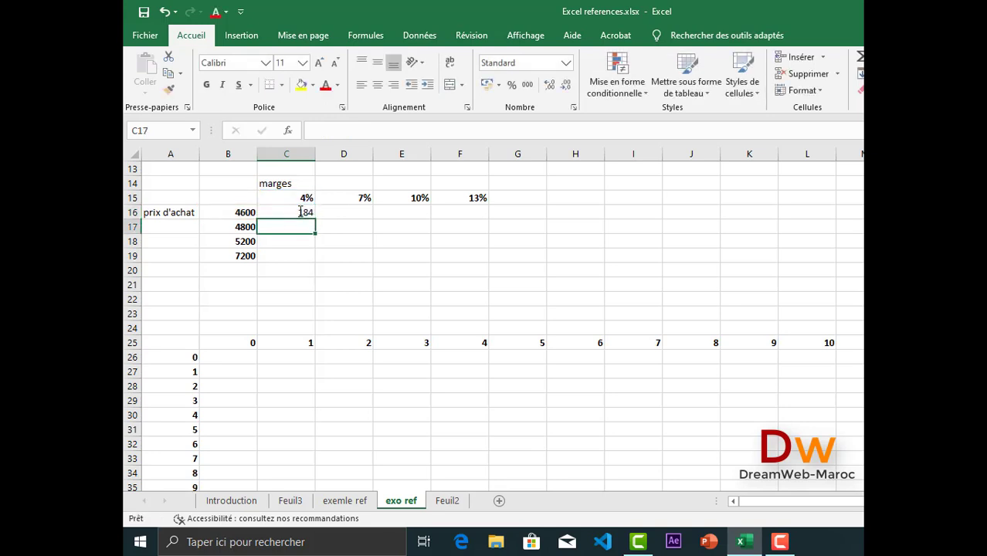
# Fill C16's formula across and down to F19 and check the cell references in E18
pyautogui.click(300, 211)
pyautogui.moveTo(314, 219); pyautogui.dragTo(466, 261)
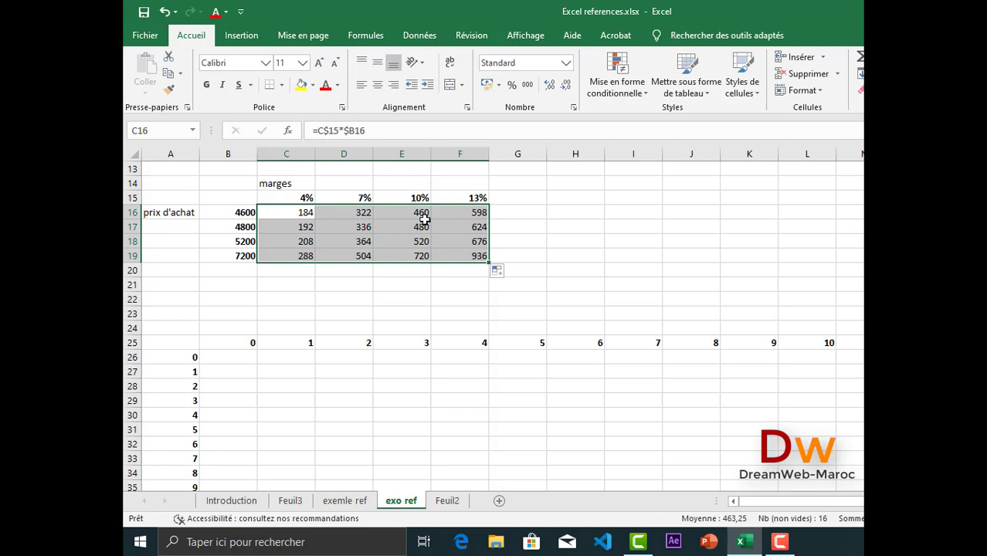
pyautogui.doubleClick(404, 244)
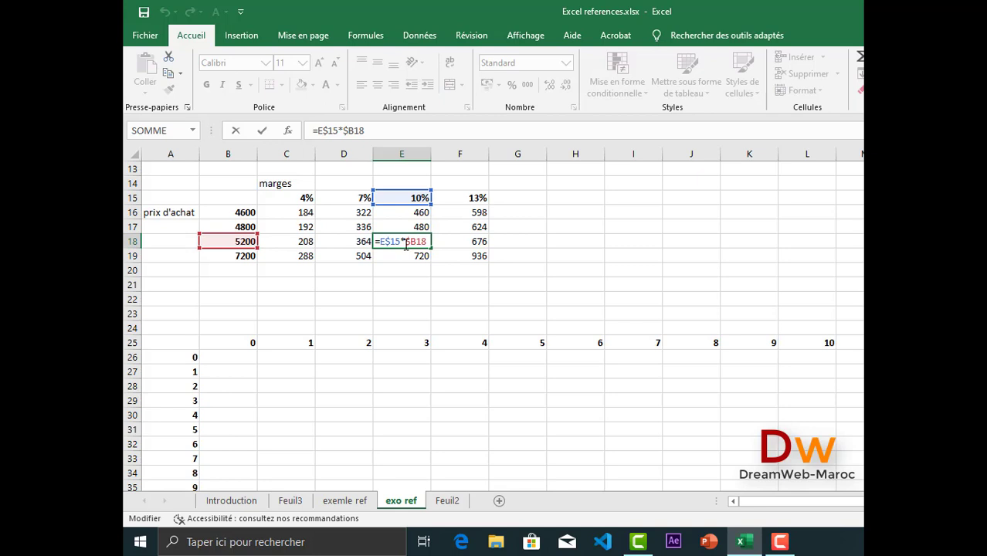
pyautogui.press('Return')
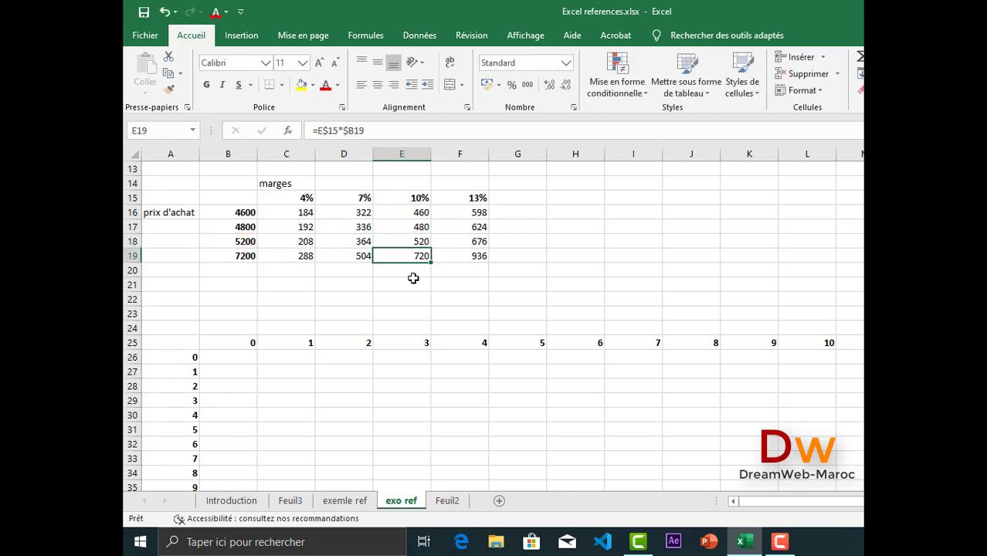
# Label the multiplication table's corner cell A25 with x and align it to the right
pyautogui.scroll(-1, 413, 278)
pyautogui.scroll(-2, 413, 278)
pyautogui.scroll(3, 413, 278)
pyautogui.scroll(-3, 383, 312)
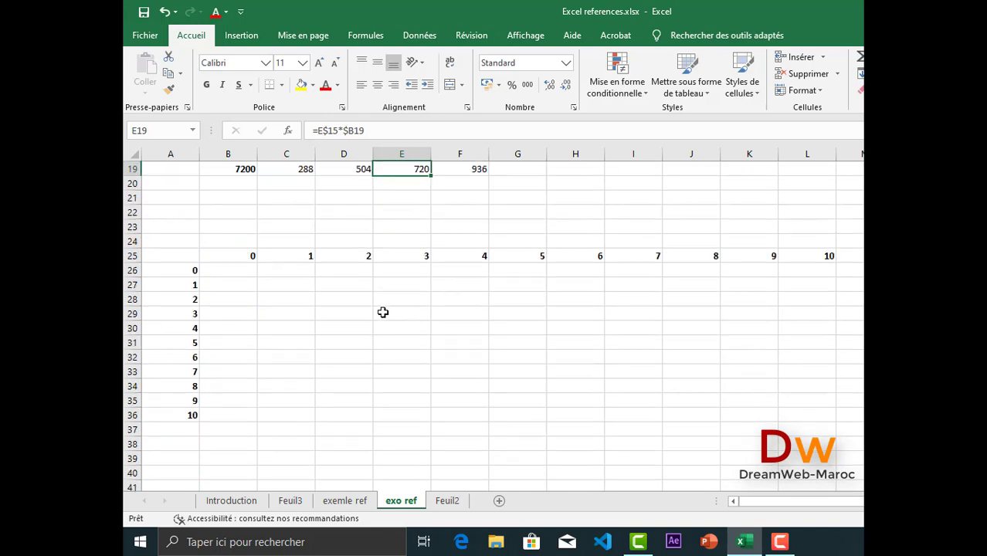
pyautogui.scroll(-1, 383, 312)
pyautogui.scroll(1, 388, 403)
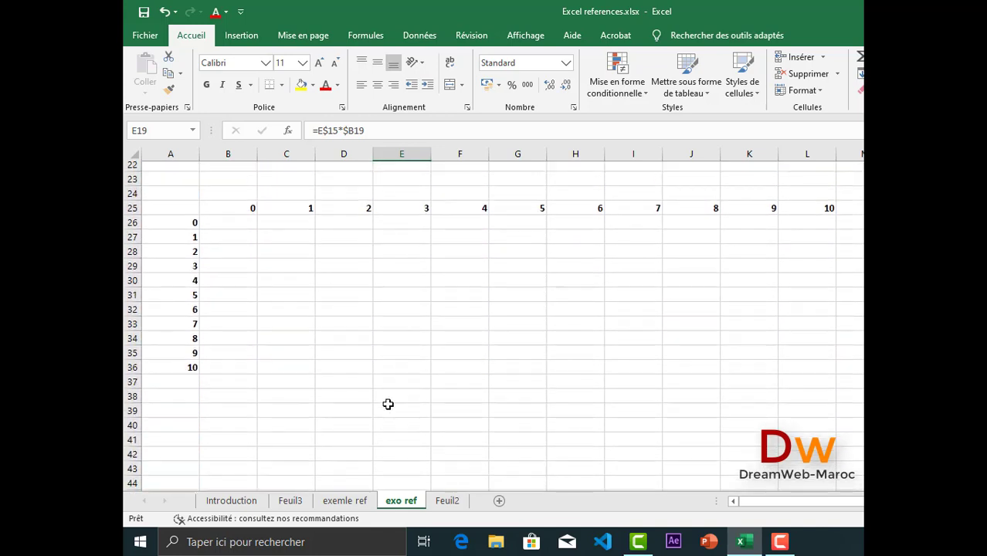
pyautogui.click(179, 209)
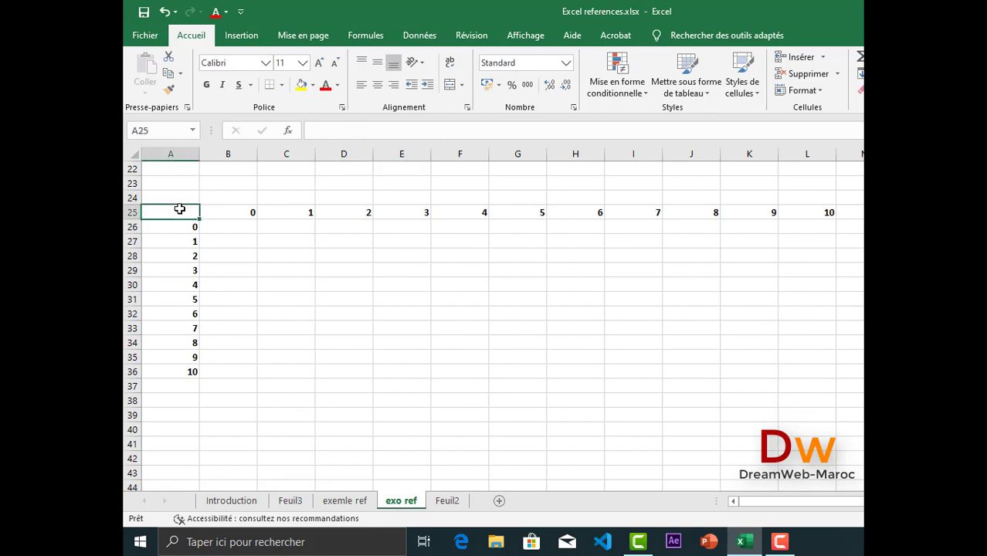
pyautogui.write('x')
pyautogui.press('Return')
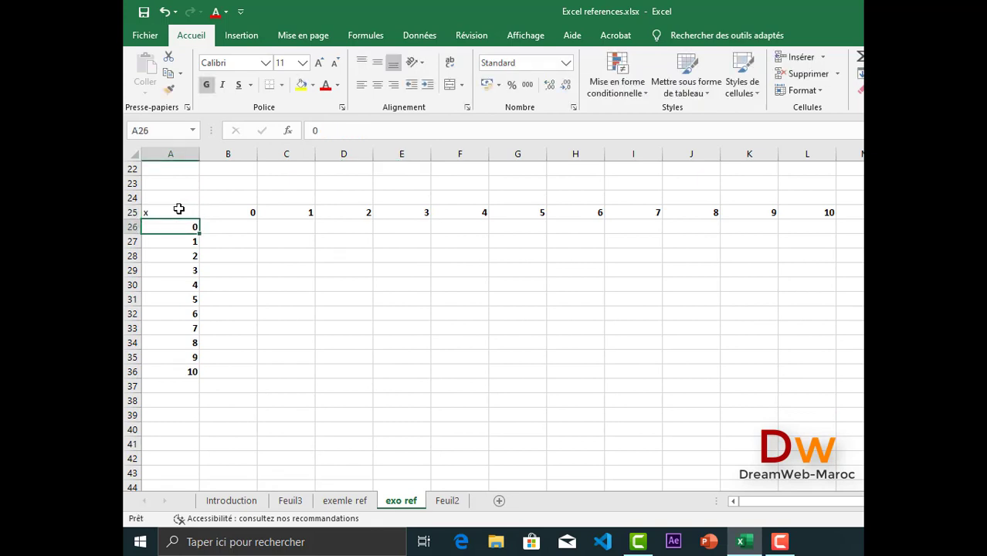
pyautogui.click(179, 208)
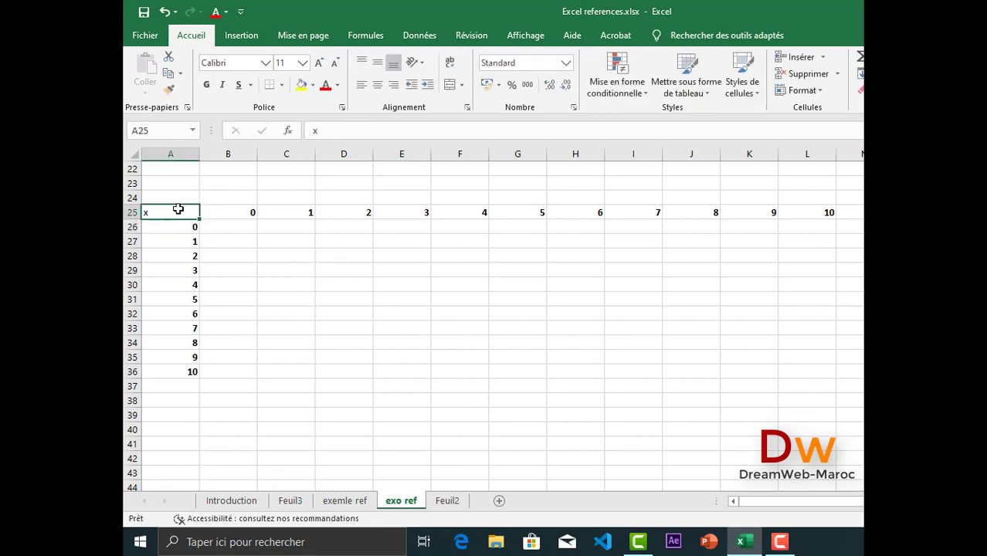
pyautogui.click(394, 85)
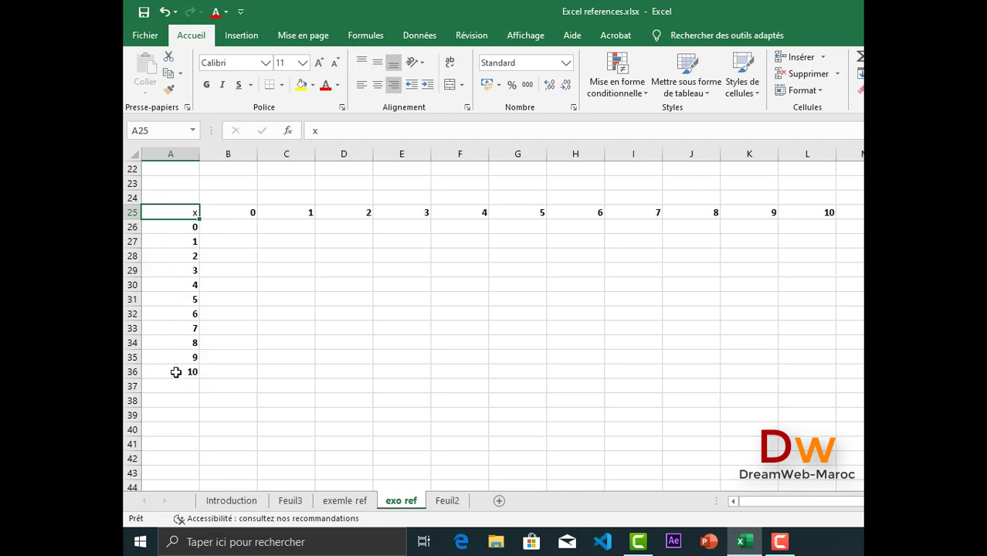
# Enter a formula in B26 that multiplies its column header by its row header, =B25*A26
pyautogui.moveTo(227, 209); pyautogui.dragTo(544, 214)
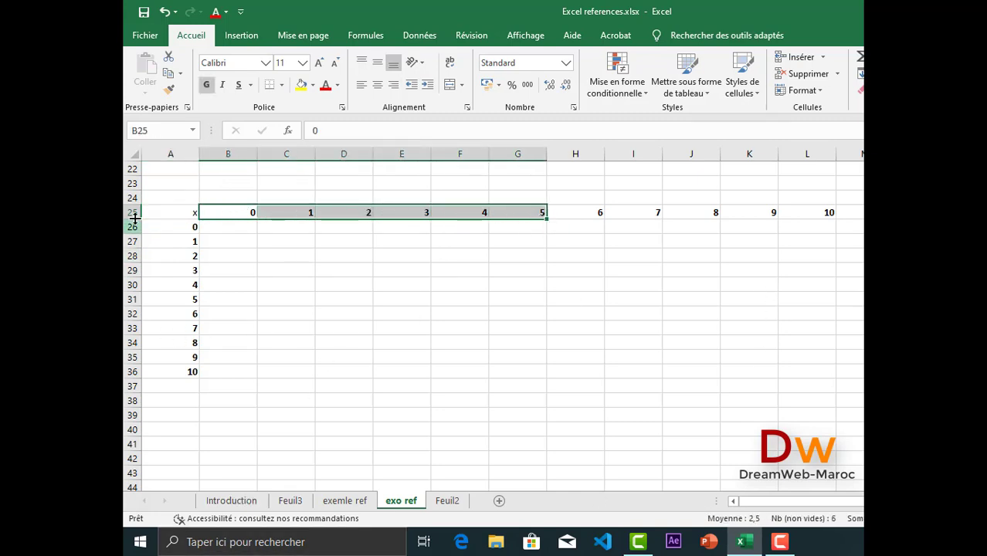
pyautogui.click(230, 226)
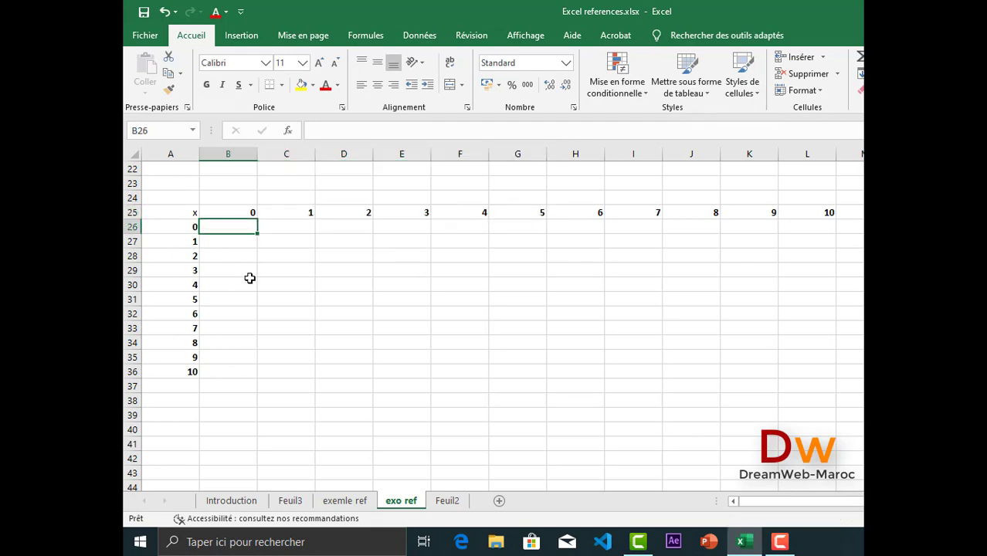
pyautogui.write('=')
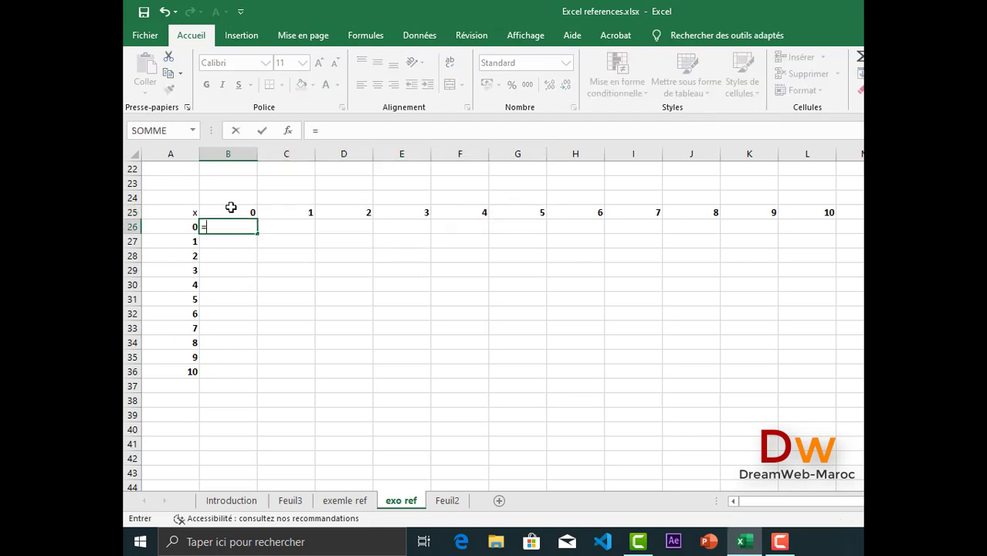
pyautogui.click(231, 212)
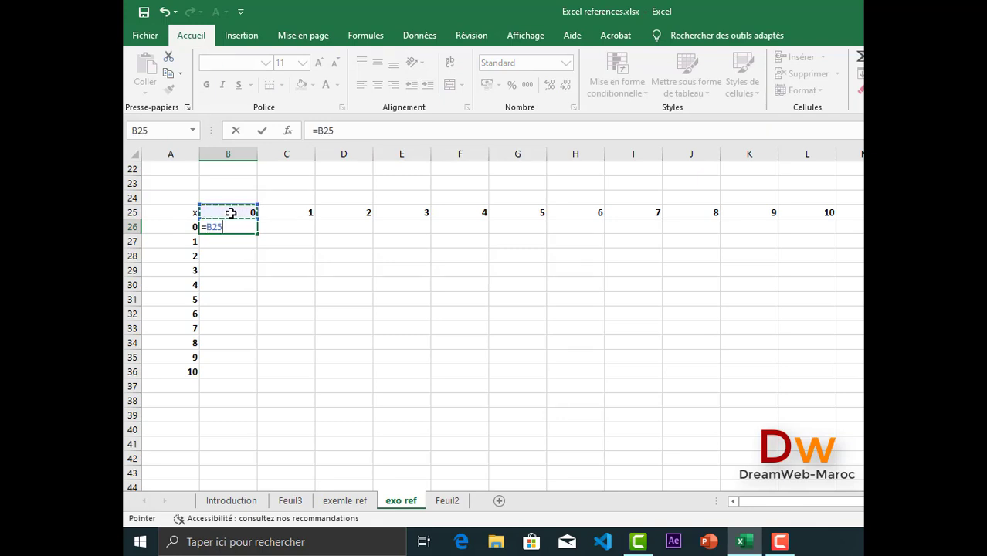
pyautogui.write('*')
pyautogui.click(176, 227)
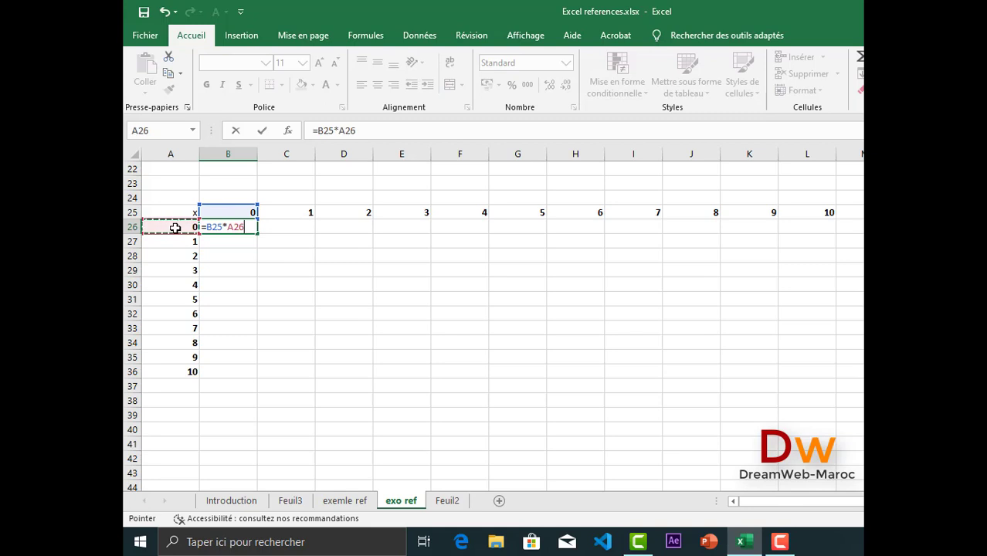
pyautogui.press('Return')
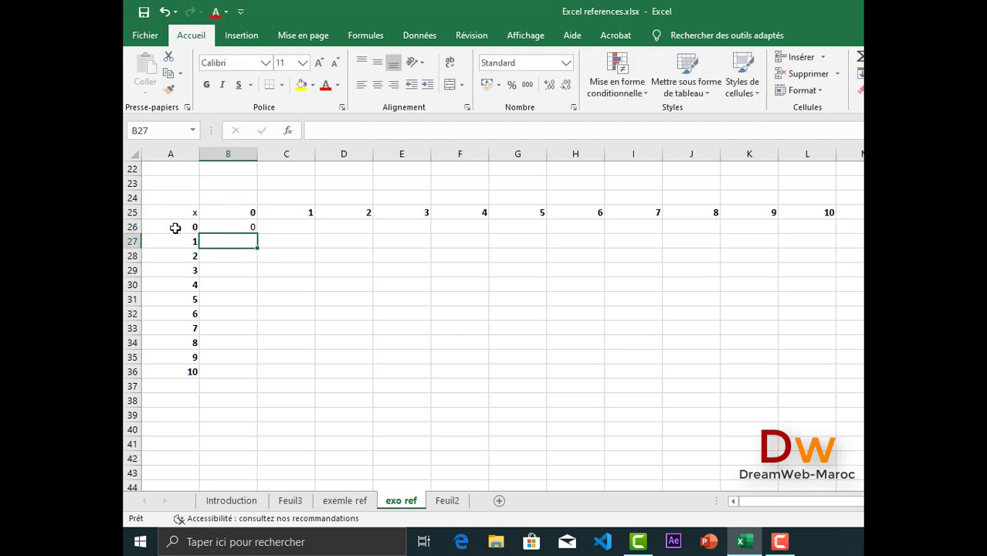
# Lock row 25 and column A in B26's formula, so that it reads =B$25*$A26
pyautogui.click(230, 225)
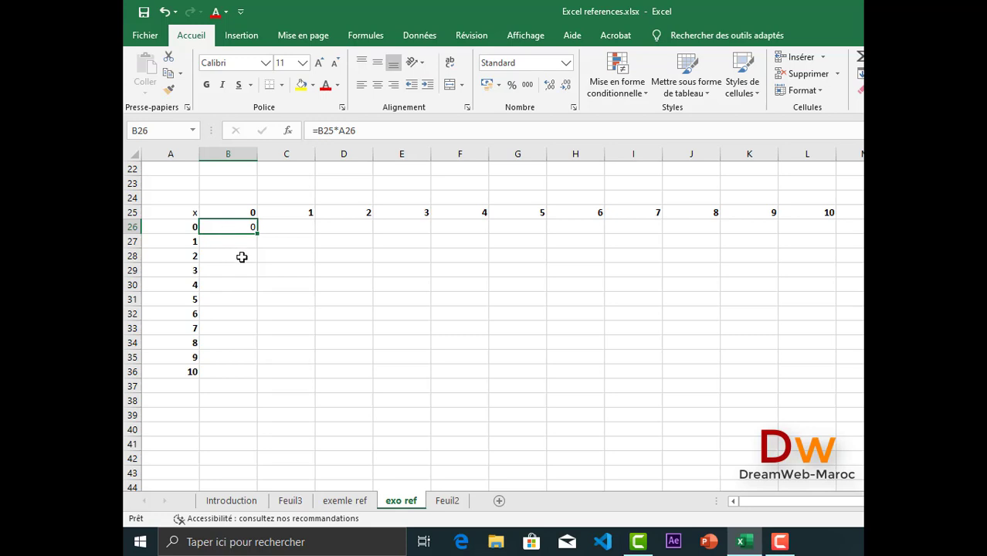
pyautogui.click(130, 212)
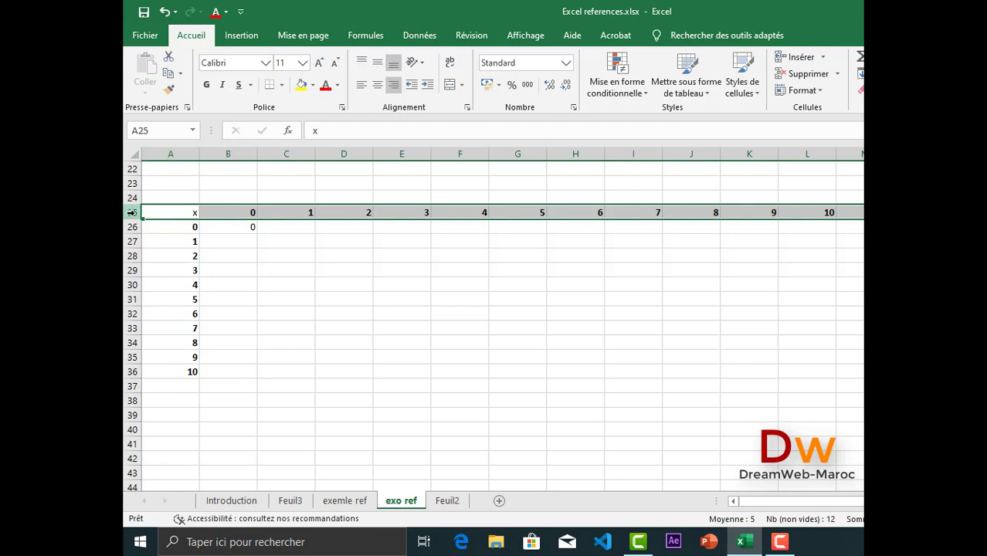
pyautogui.click(219, 226)
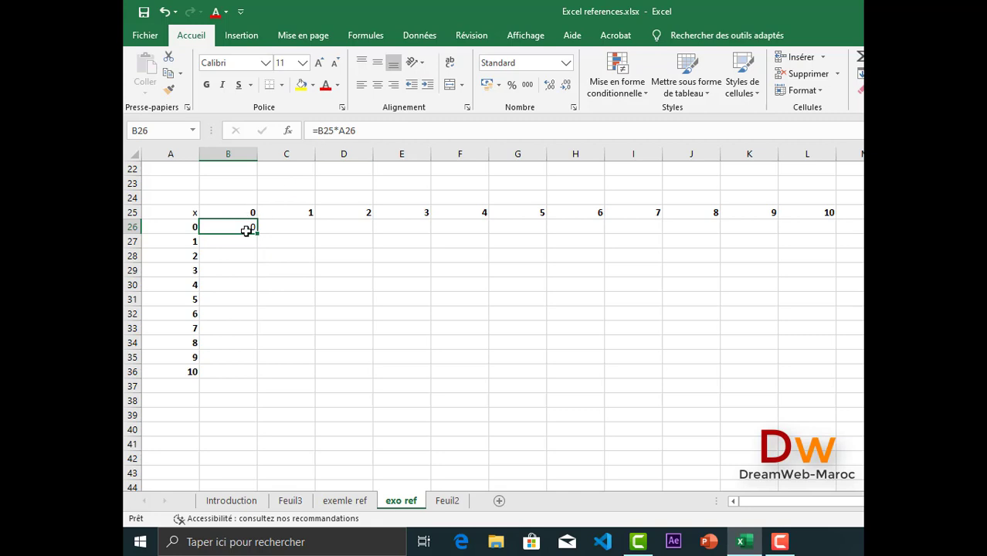
pyautogui.doubleClick(244, 229)
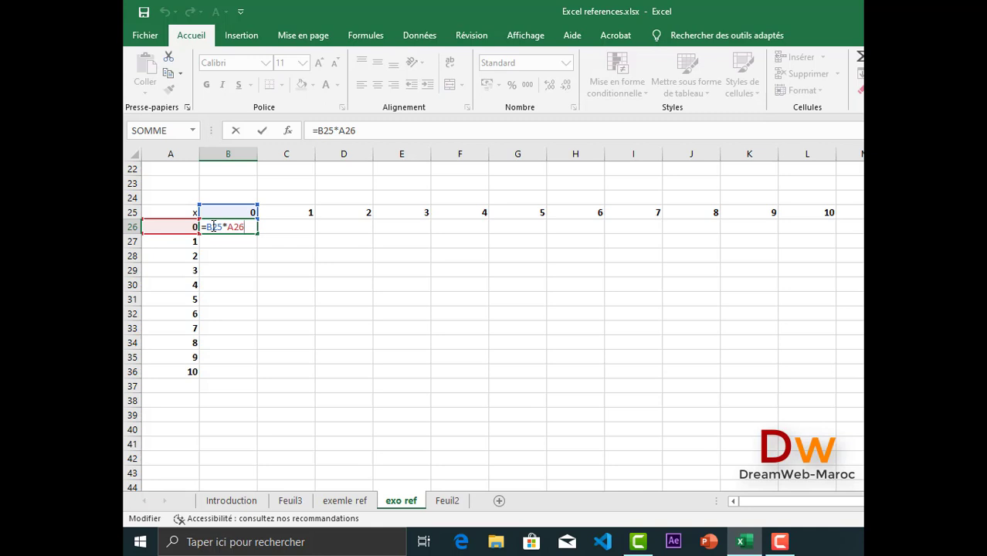
pyautogui.click(213, 226)
pyautogui.press('F4')
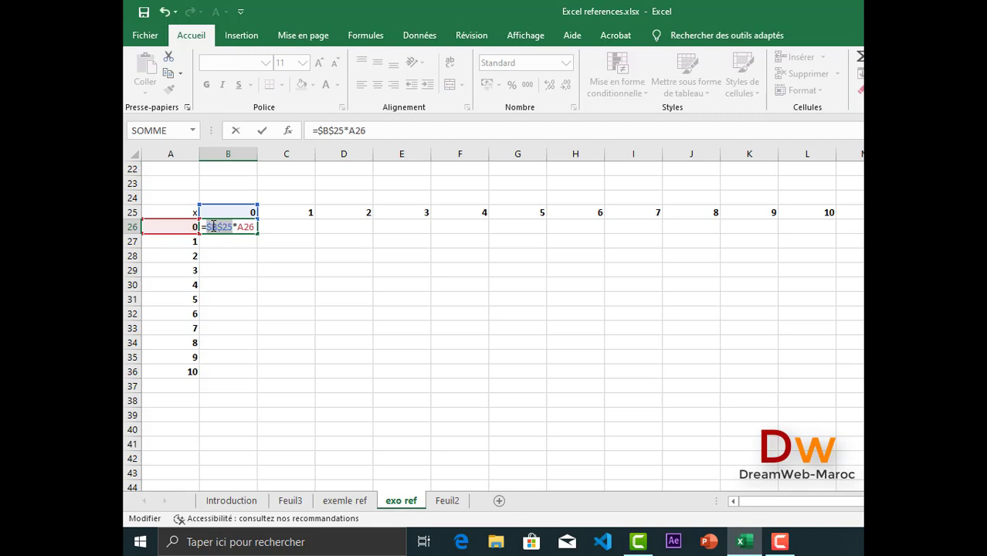
pyautogui.press('F4')
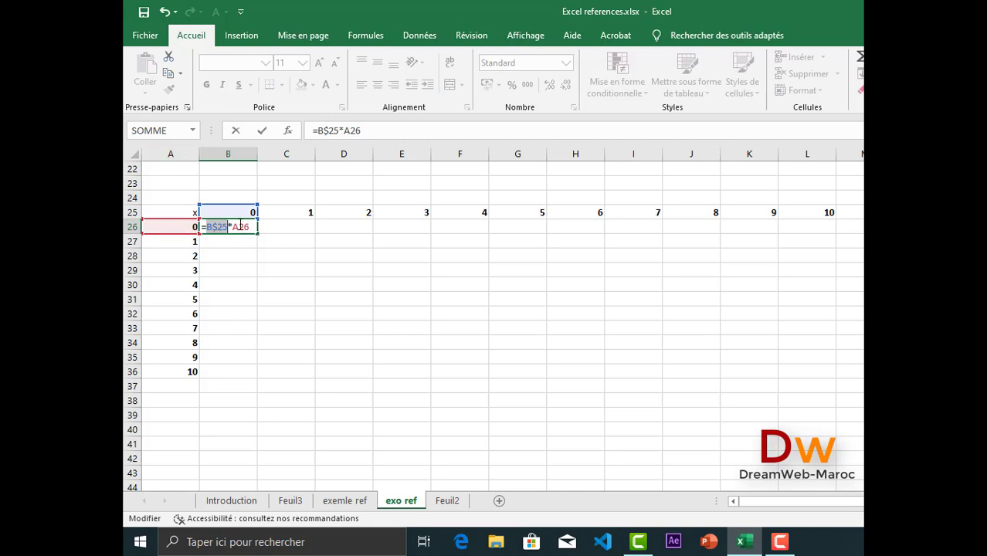
pyautogui.click(241, 225)
pyautogui.press('F4')
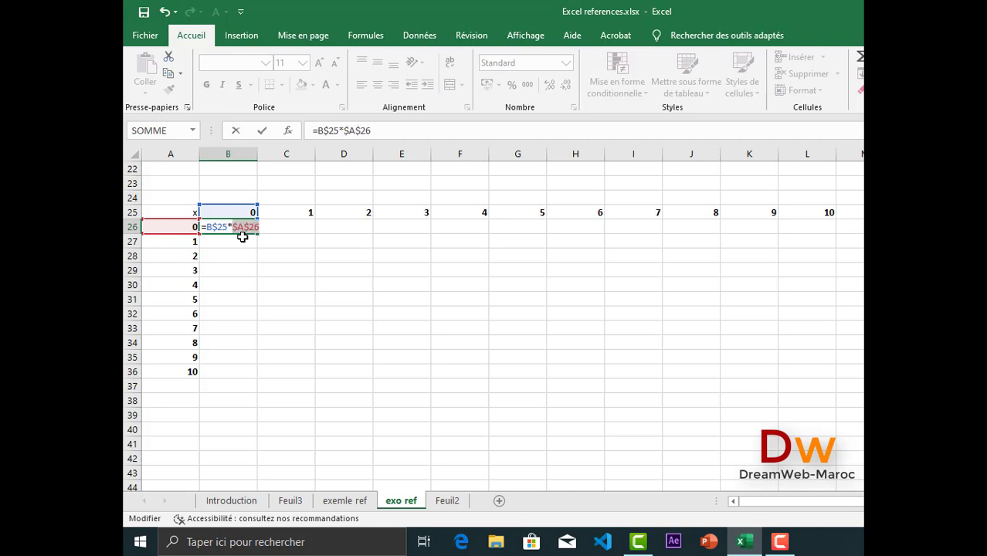
pyautogui.press('F4')
pyautogui.press('Left')
pyautogui.press('Left')
pyautogui.press('Left')
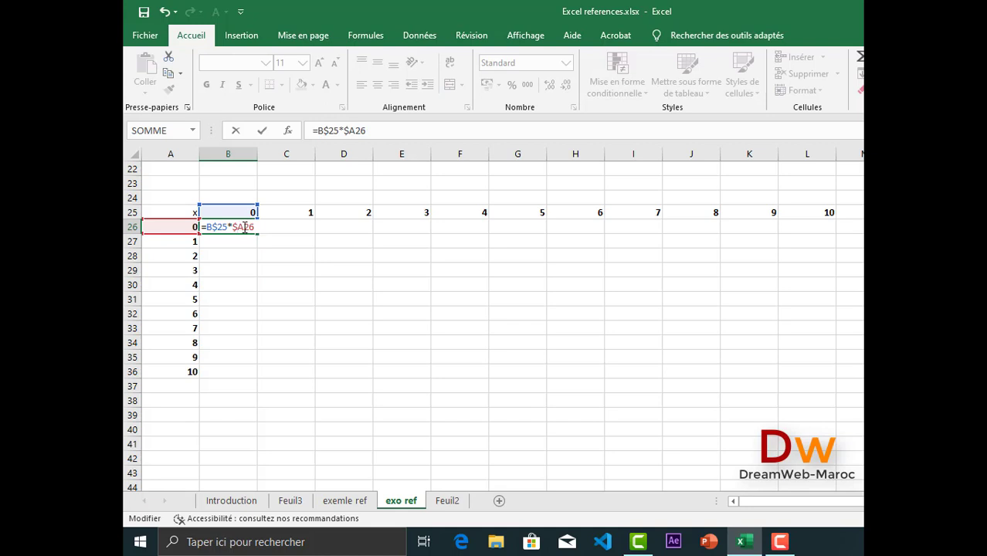
pyautogui.press('Return')
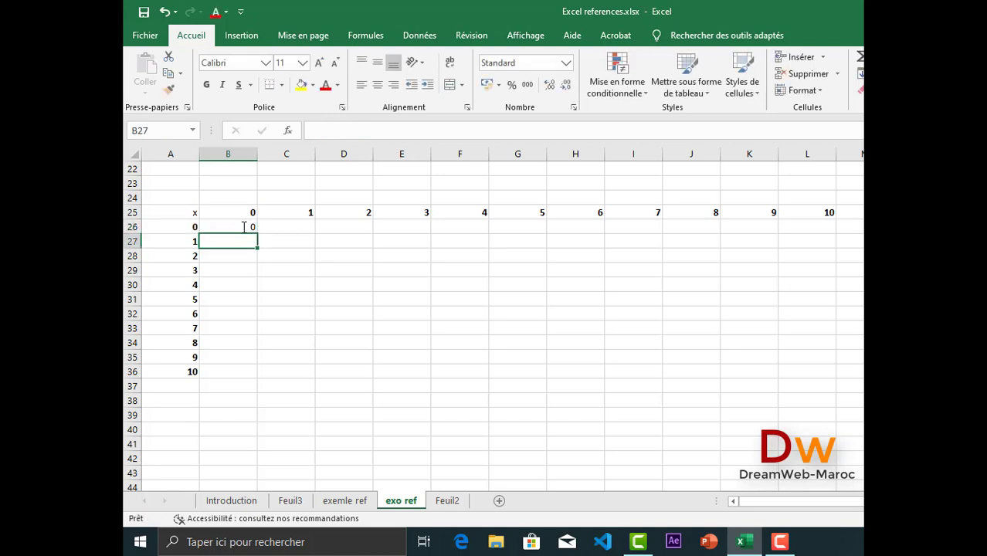
# Fill B26's formula across to column L and down to row 36 to complete the multiplication table
pyautogui.click(244, 227)
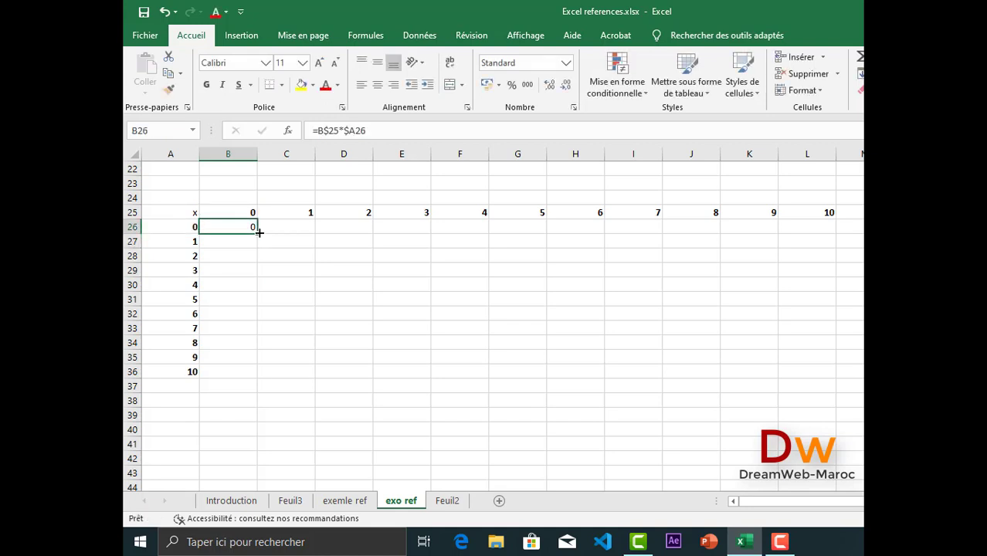
pyautogui.moveTo(259, 232); pyautogui.dragTo(800, 241)
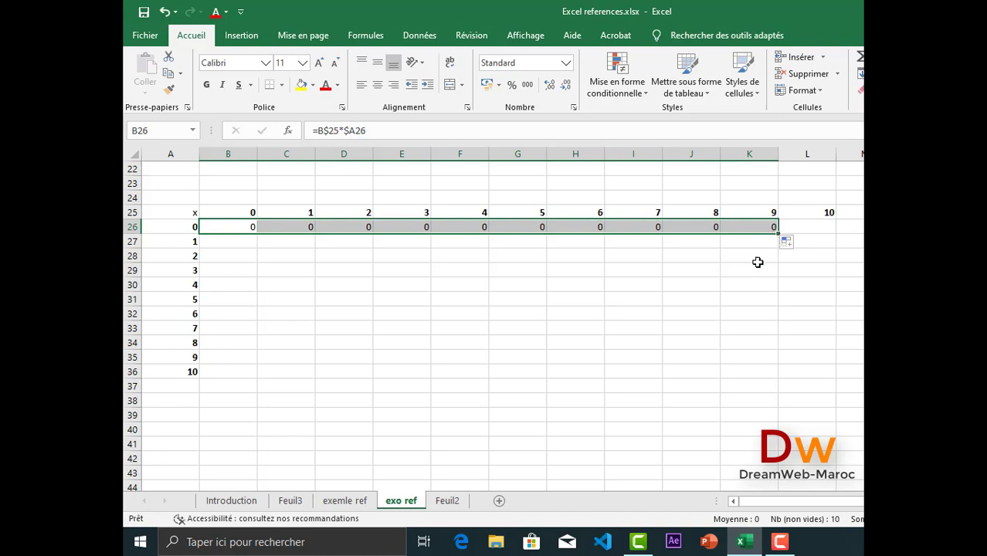
pyautogui.moveTo(823, 498); pyautogui.dragTo(860, 497)
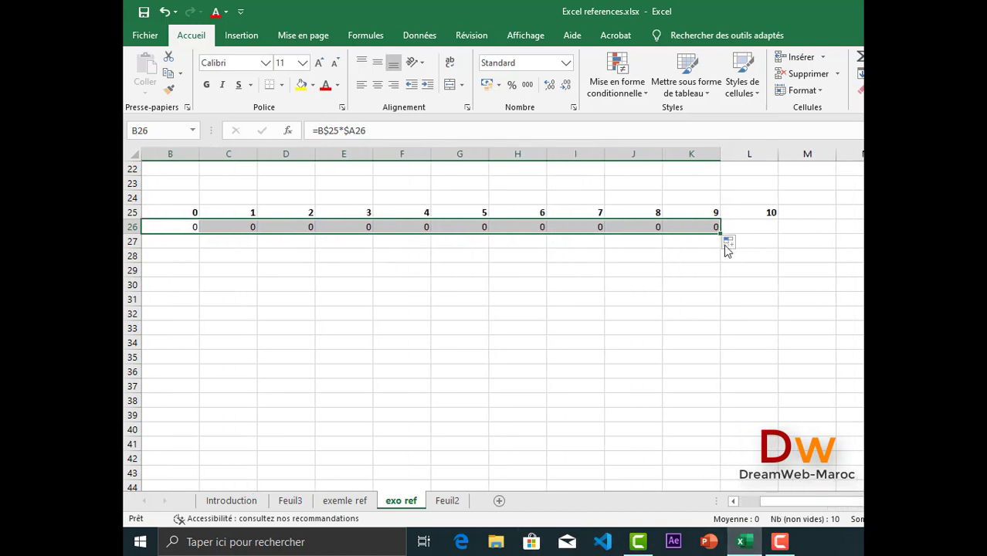
pyautogui.moveTo(721, 234); pyautogui.dragTo(779, 361)
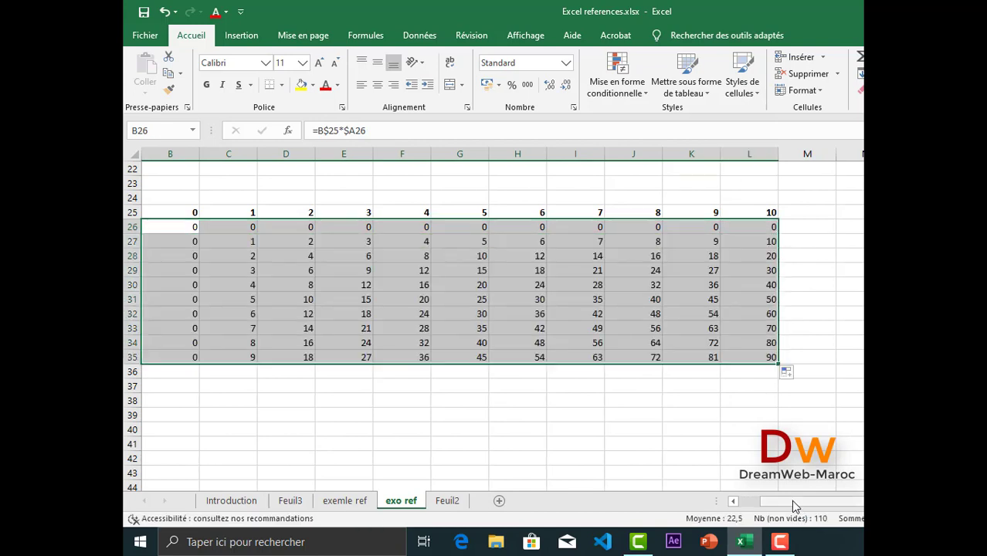
pyautogui.moveTo(791, 500); pyautogui.dragTo(759, 502)
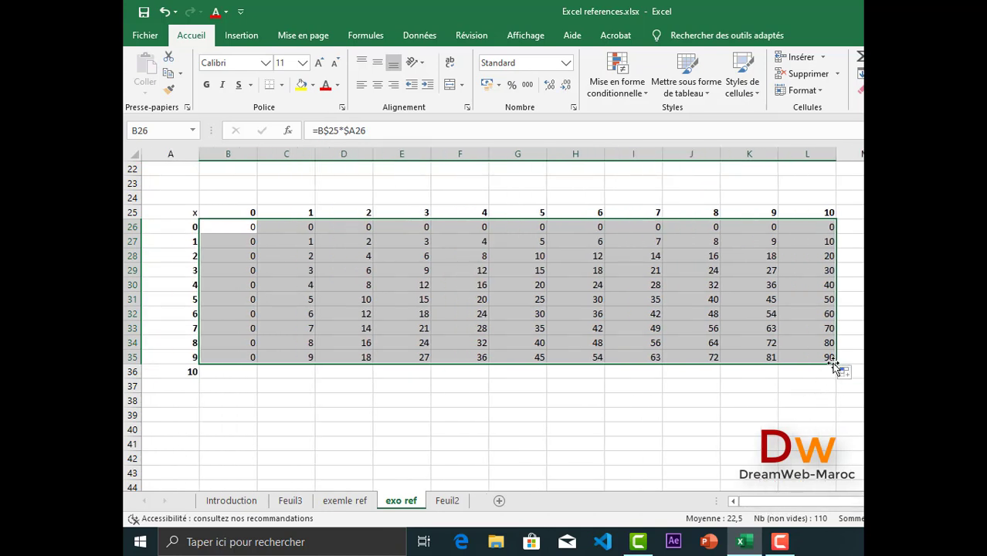
pyautogui.moveTo(835, 366); pyautogui.dragTo(832, 384)
pyautogui.moveTo(743, 503); pyautogui.dragTo(733, 500)
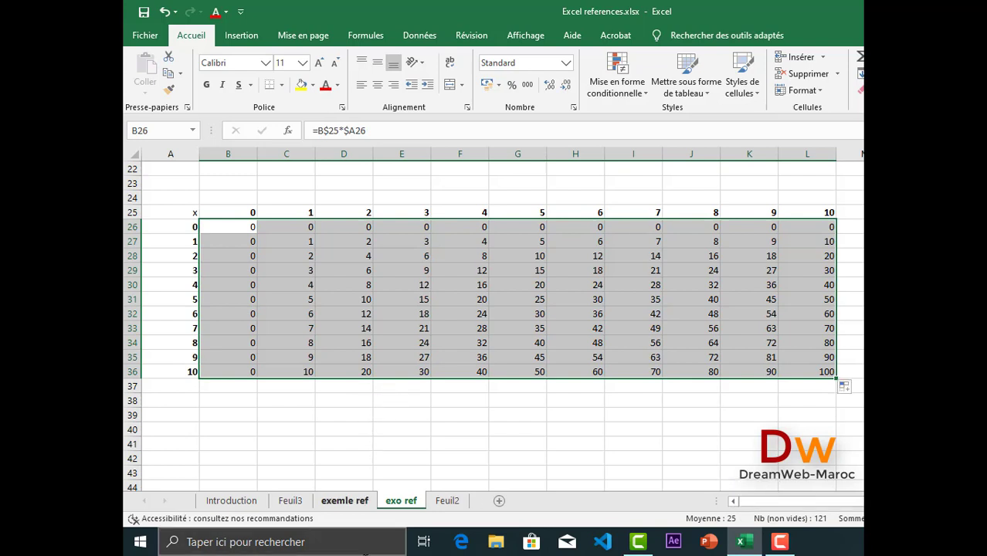
# Review the margin exercises above the multiplication table and check the cell references in E4's formula
pyautogui.moveTo(743, 501); pyautogui.dragTo(749, 502)
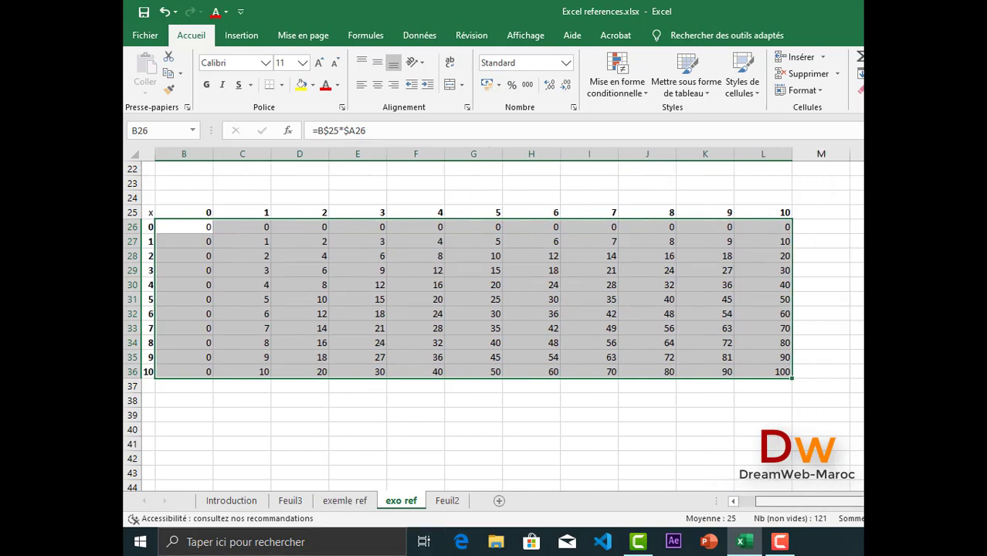
pyautogui.scroll(7, 587, 433)
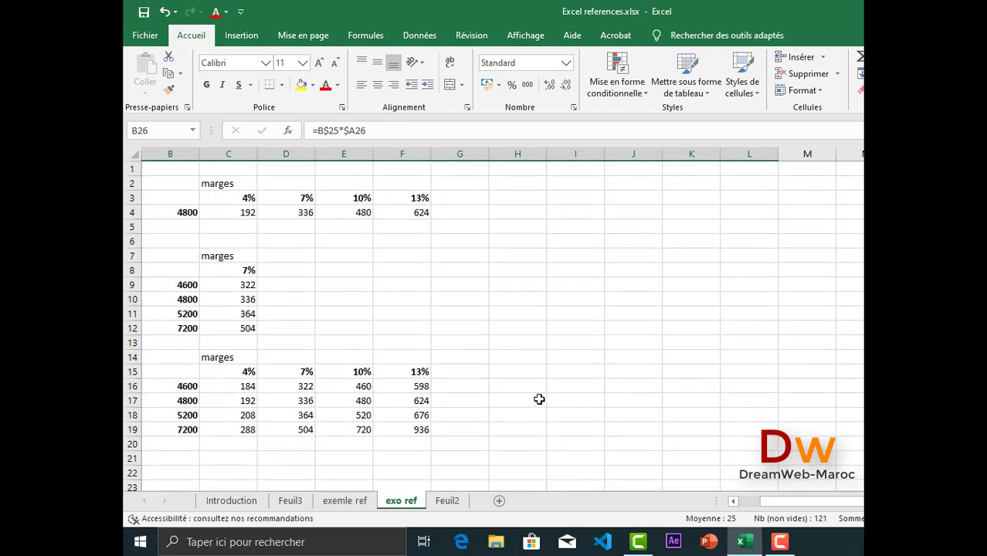
pyautogui.click(456, 329)
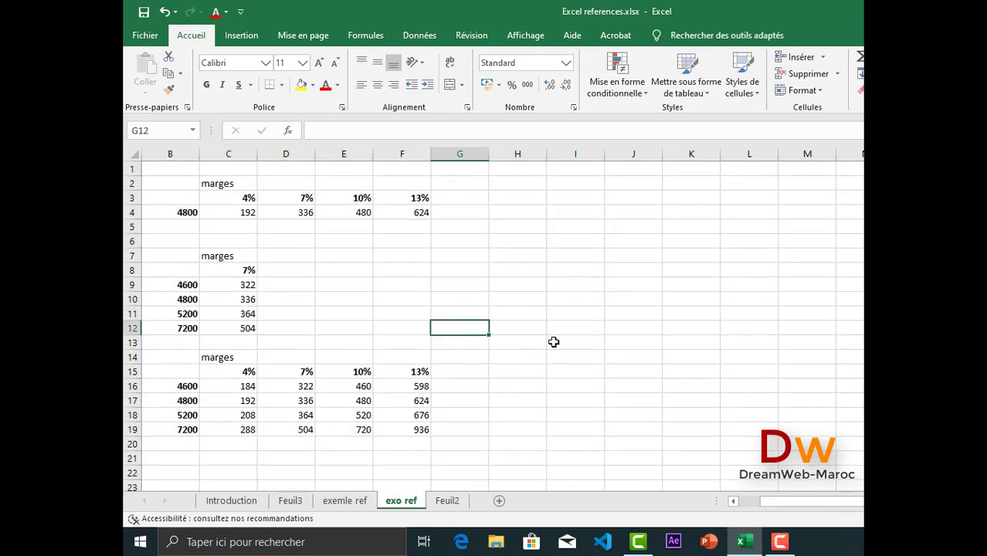
pyautogui.click(363, 213)
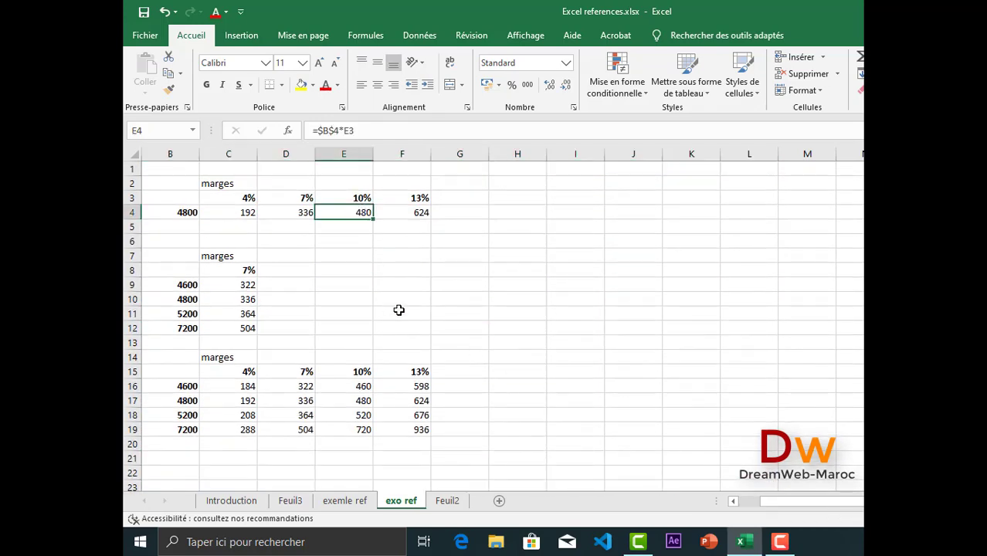
pyautogui.scroll(-5, 399, 310)
pyautogui.scroll(5, 431, 361)
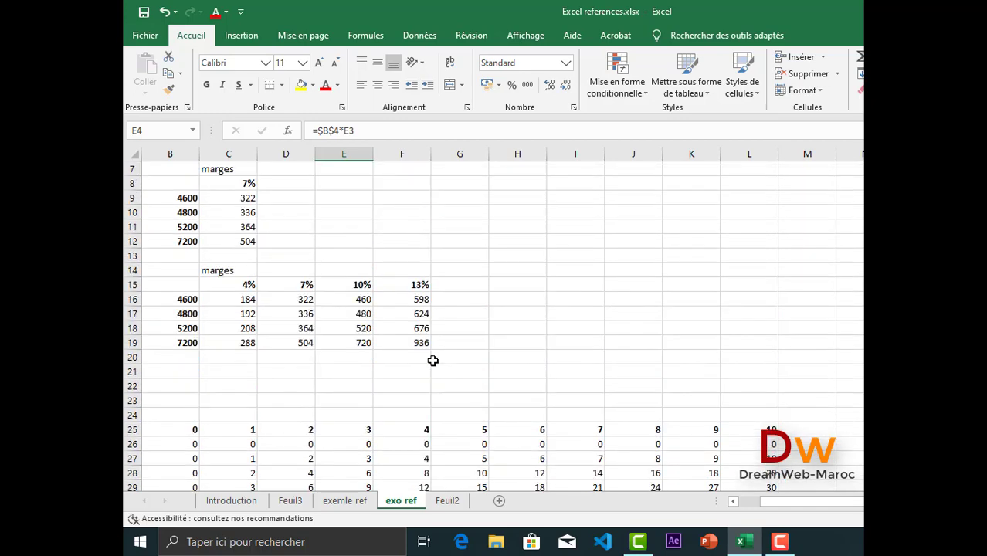